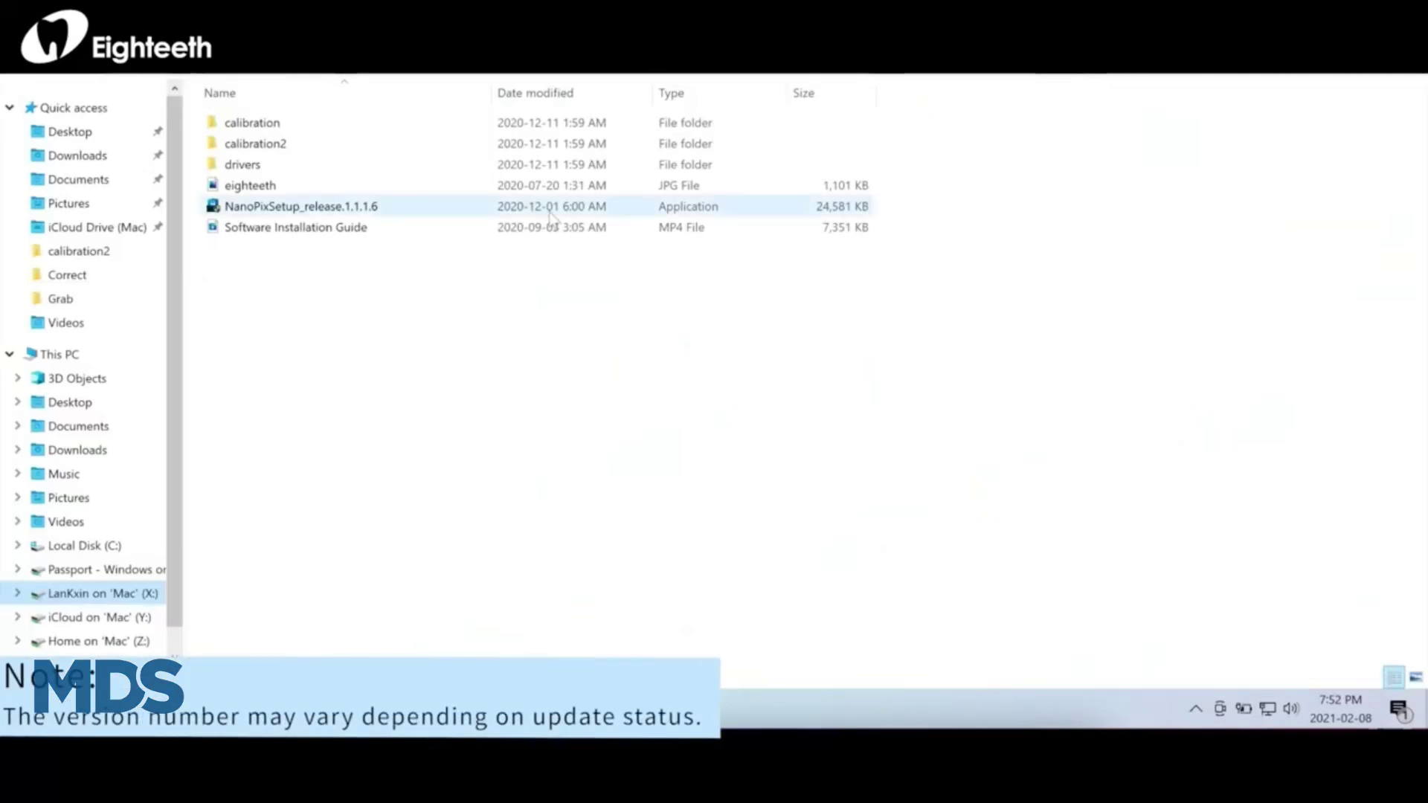
Run NanoPixSetup_release.1.1.1.6 from File Explorer and allow it through User Account Control
click(360, 212)
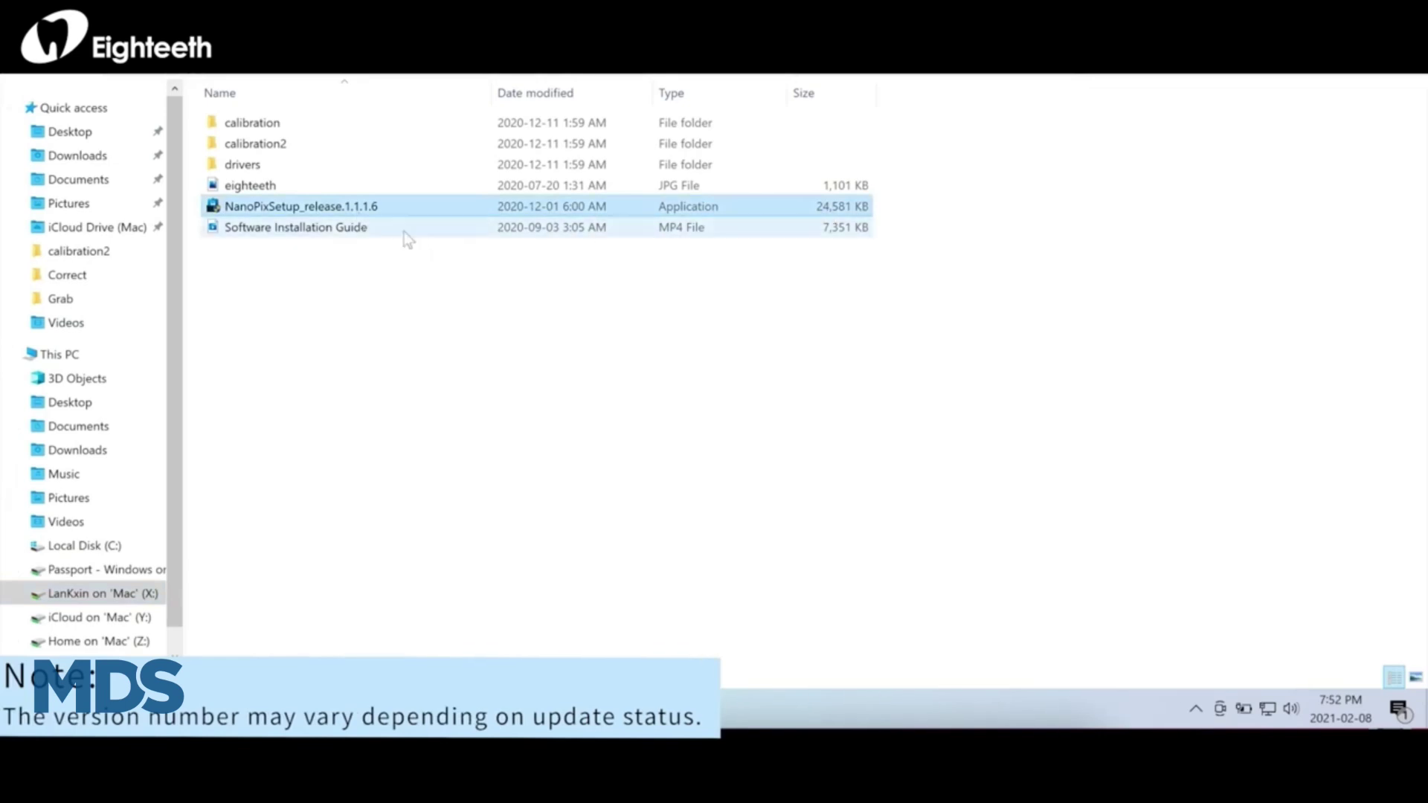
double_click(354, 211)
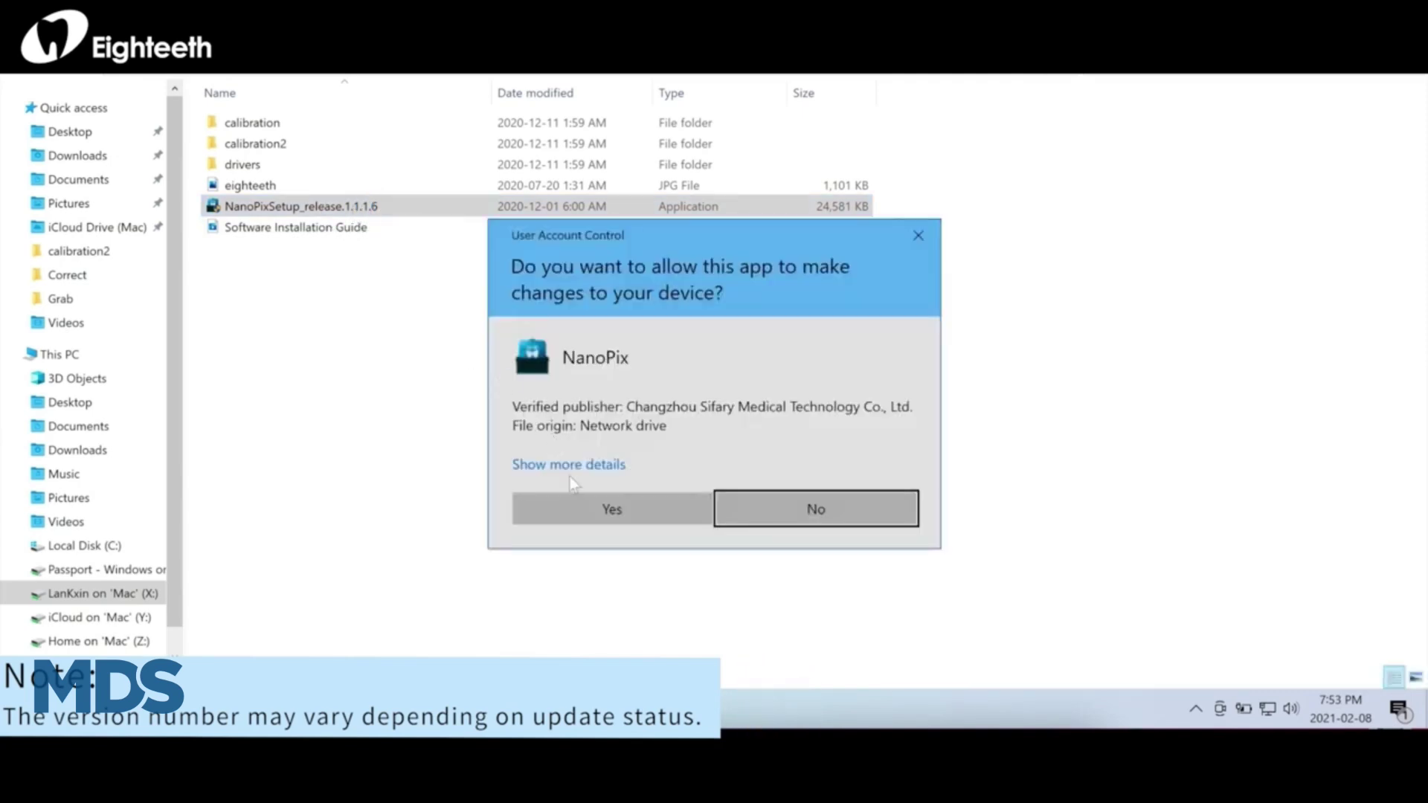
click(575, 510)
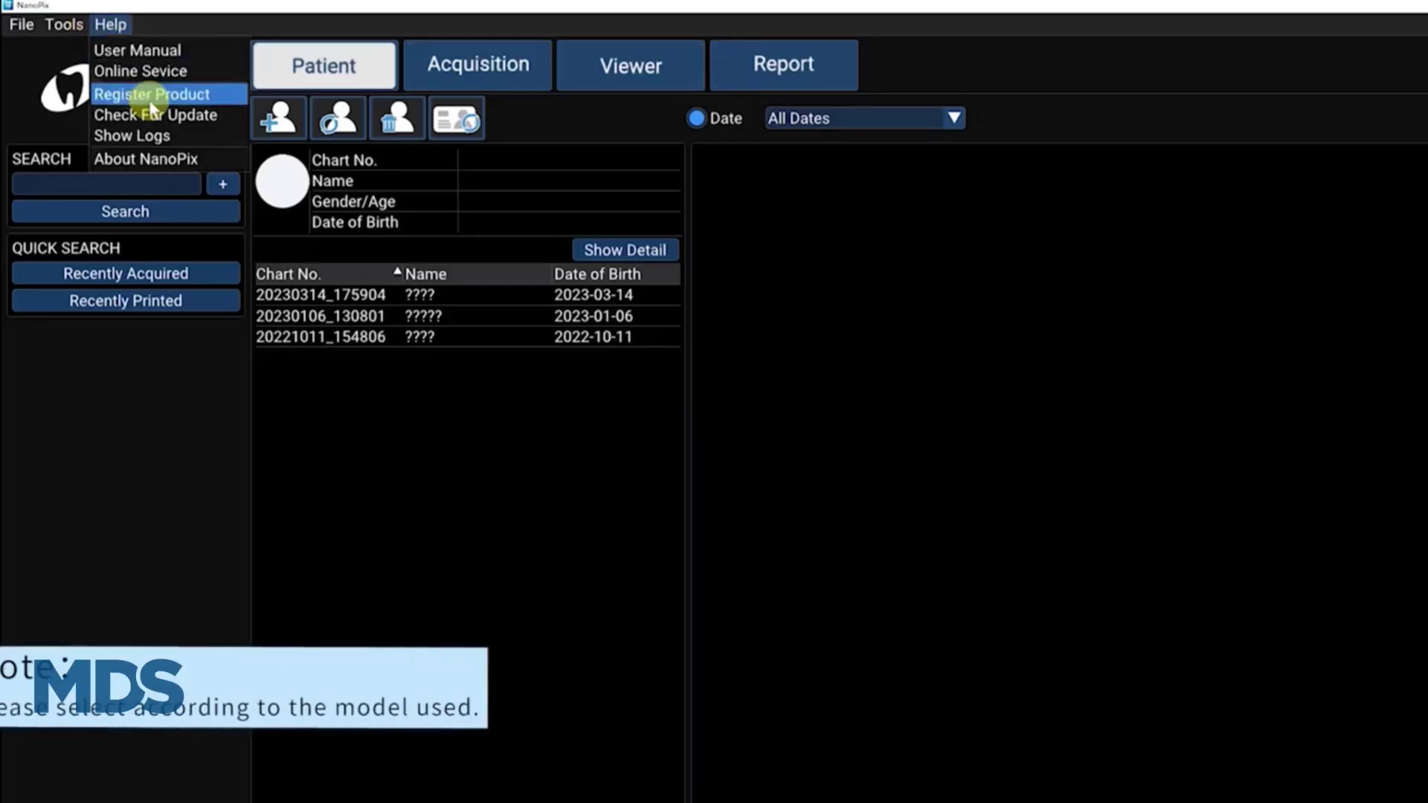
Register the product with NanoPix 1.5 as X-ray source, after briefly trying NanoPix-E 1.3
click(149, 97)
click(916, 459)
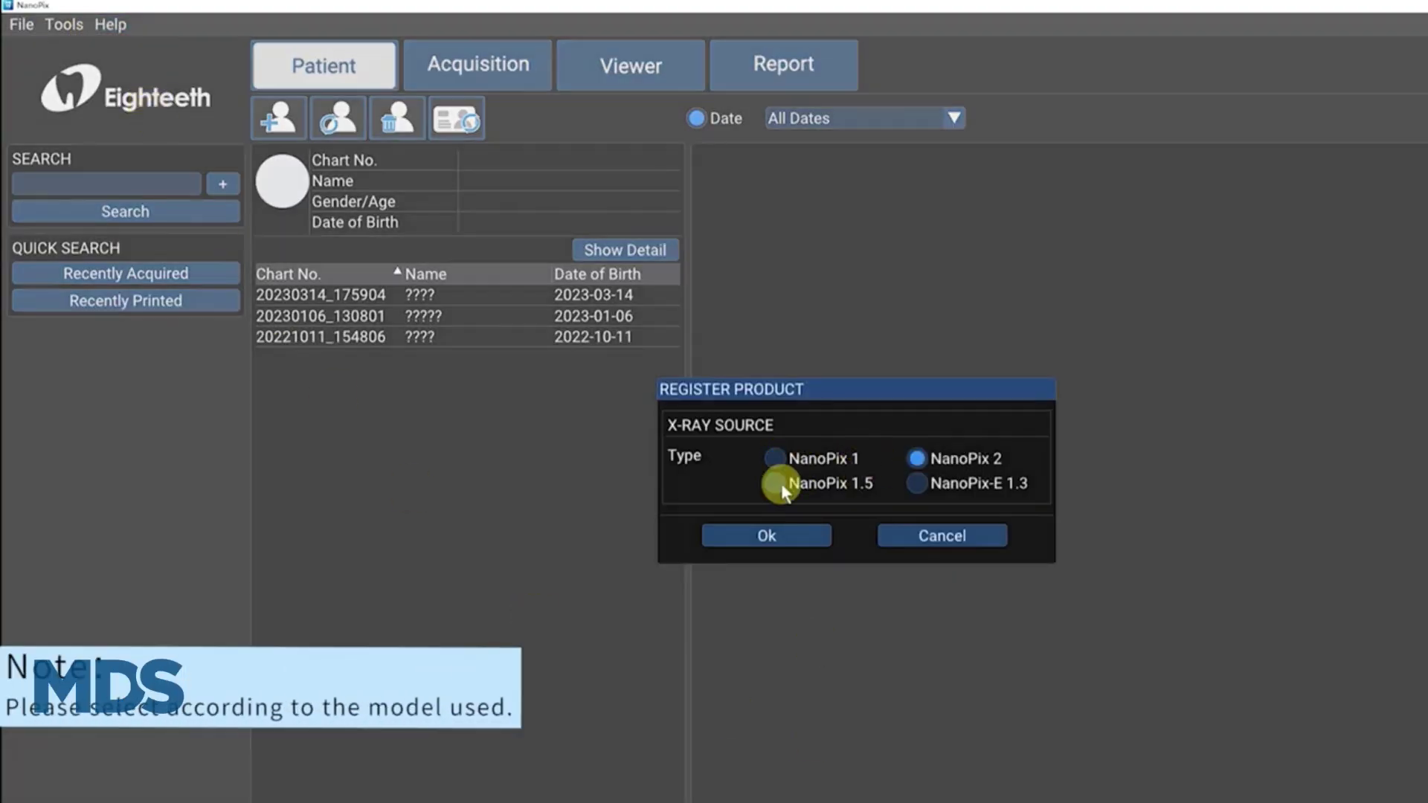
click(775, 484)
click(916, 483)
click(775, 483)
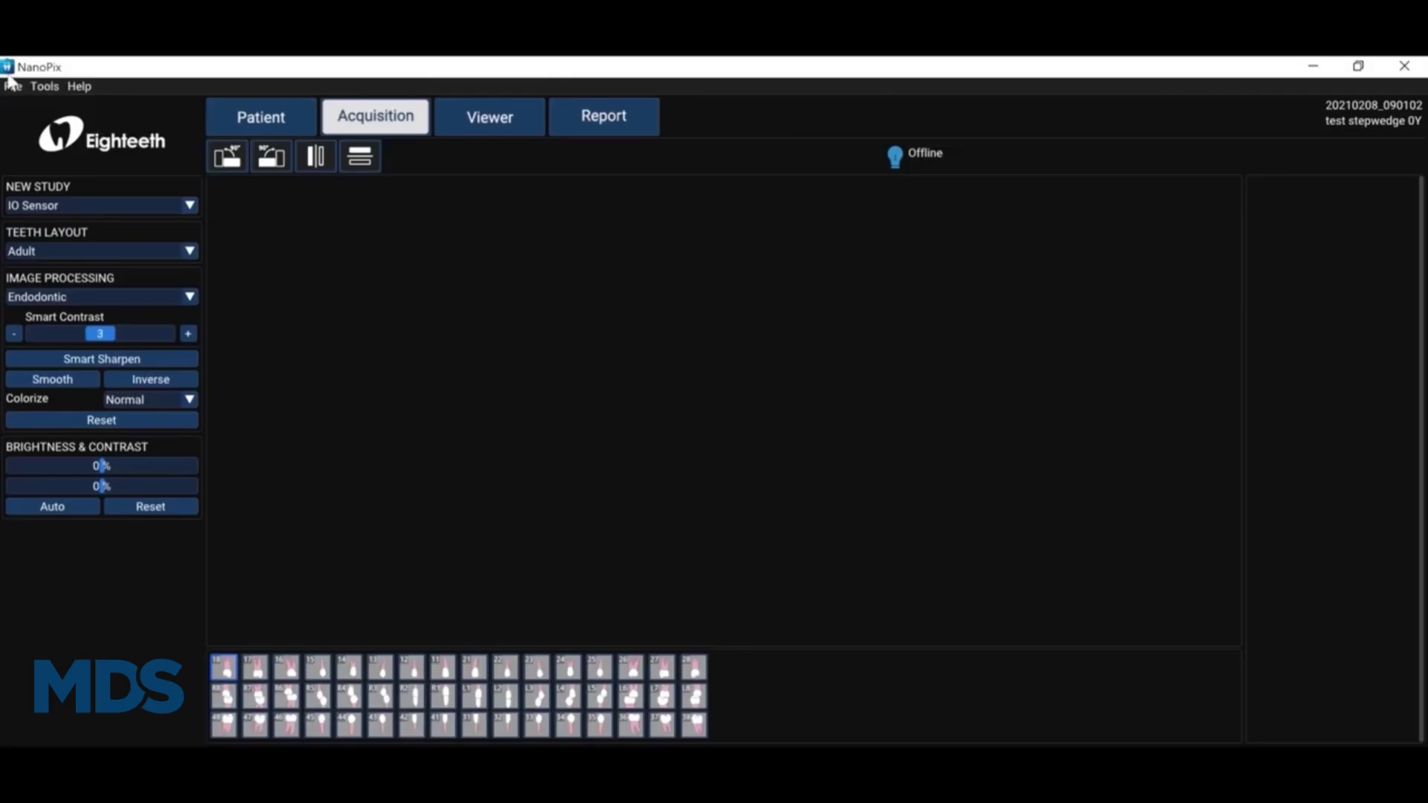
Browse the File, Tools and Help menus
click(13, 87)
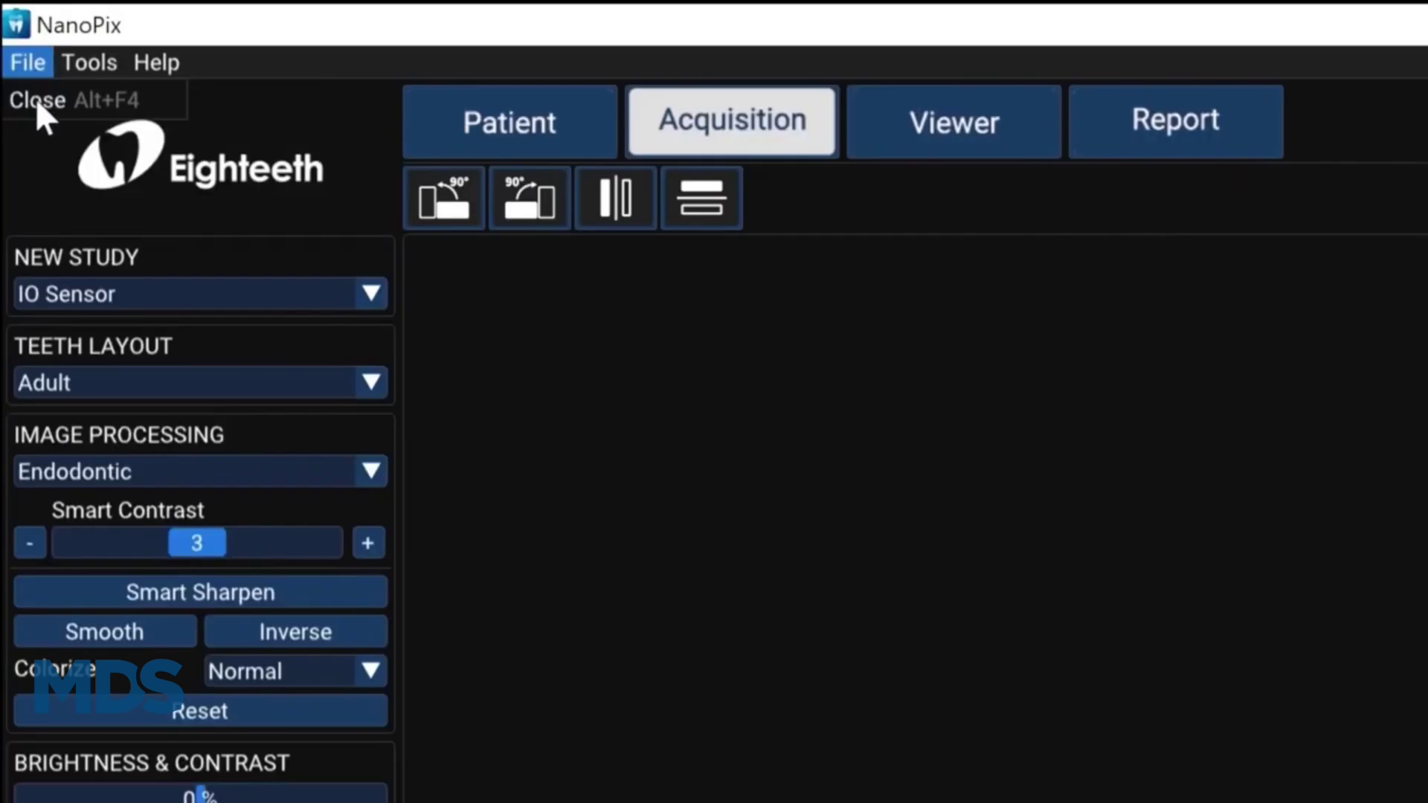
click(86, 67)
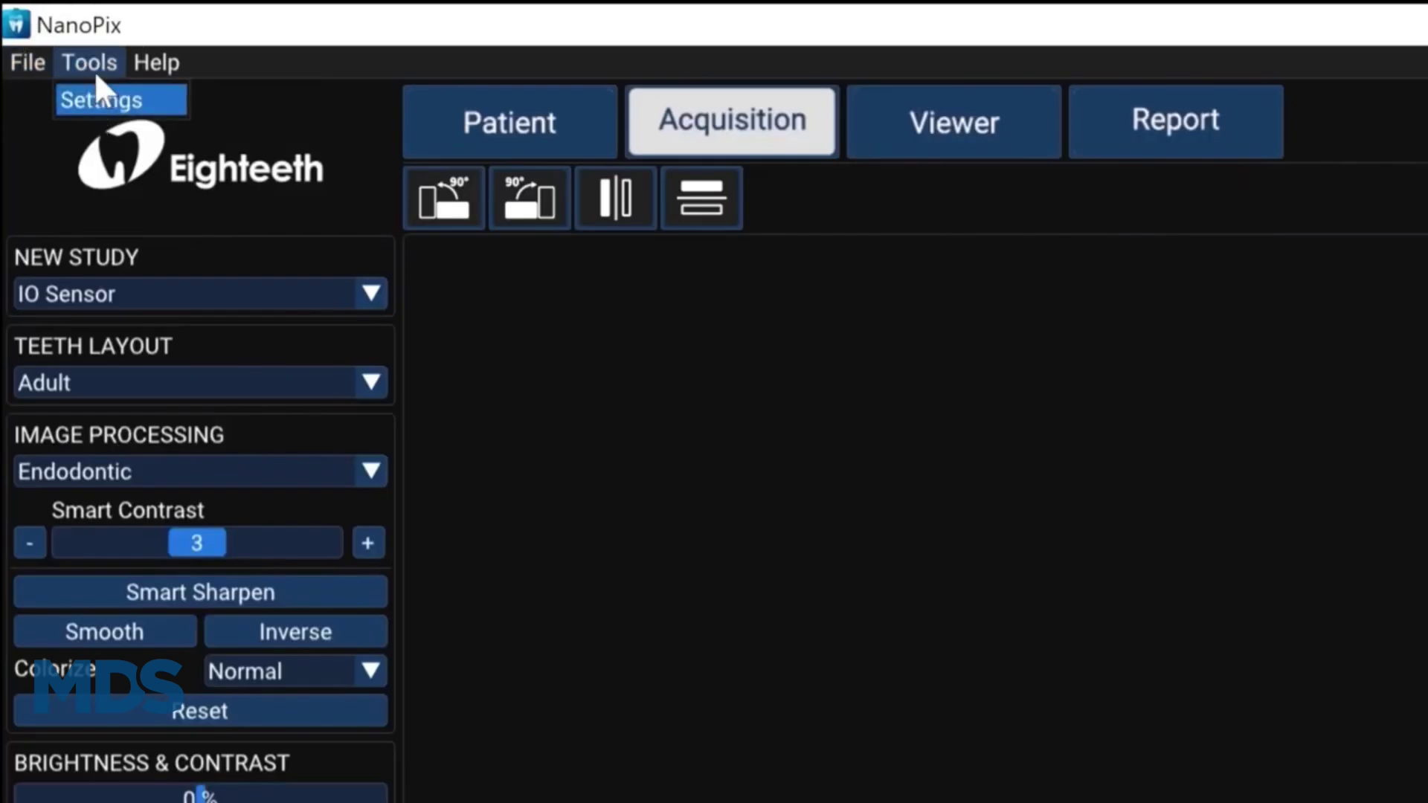
click(152, 60)
click(153, 63)
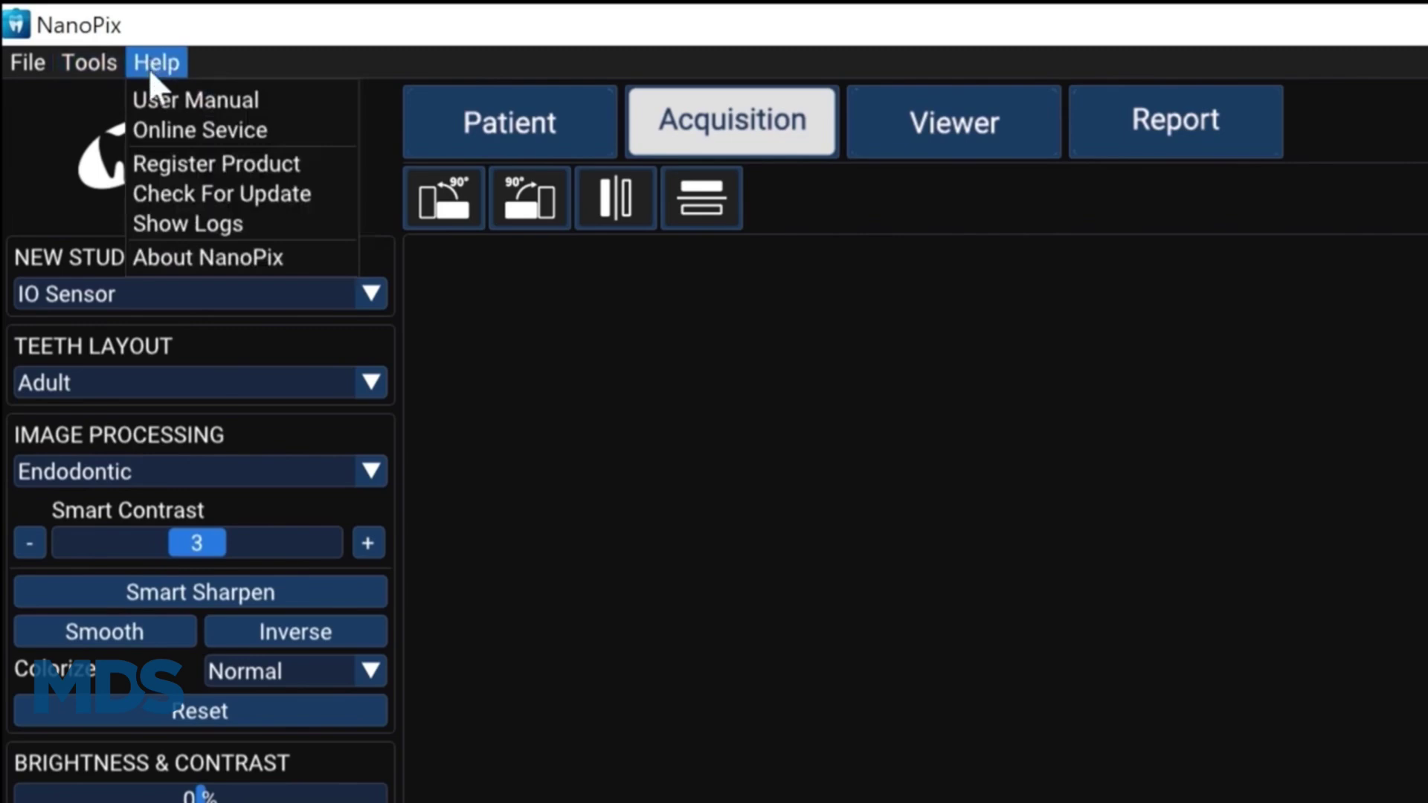
click(185, 194)
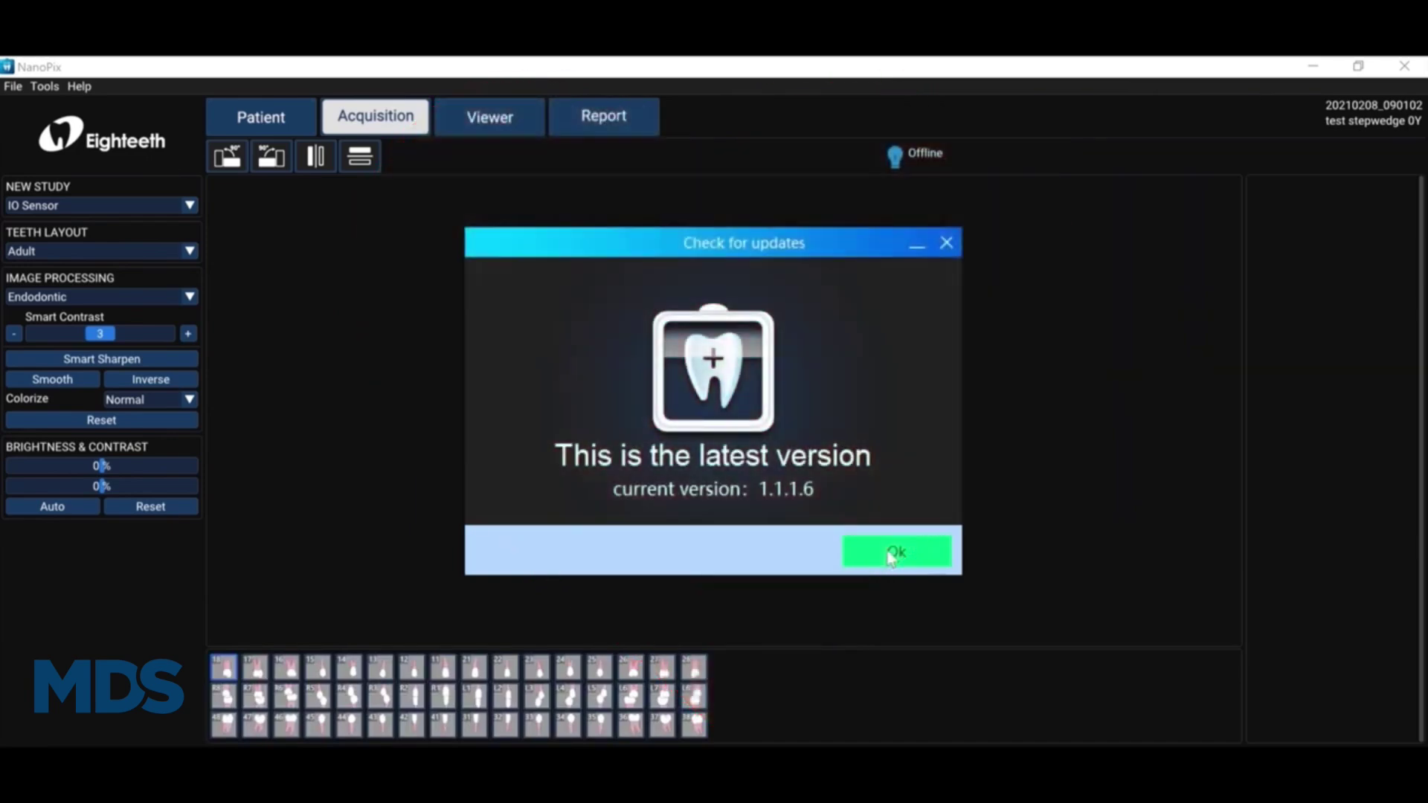
click(890, 554)
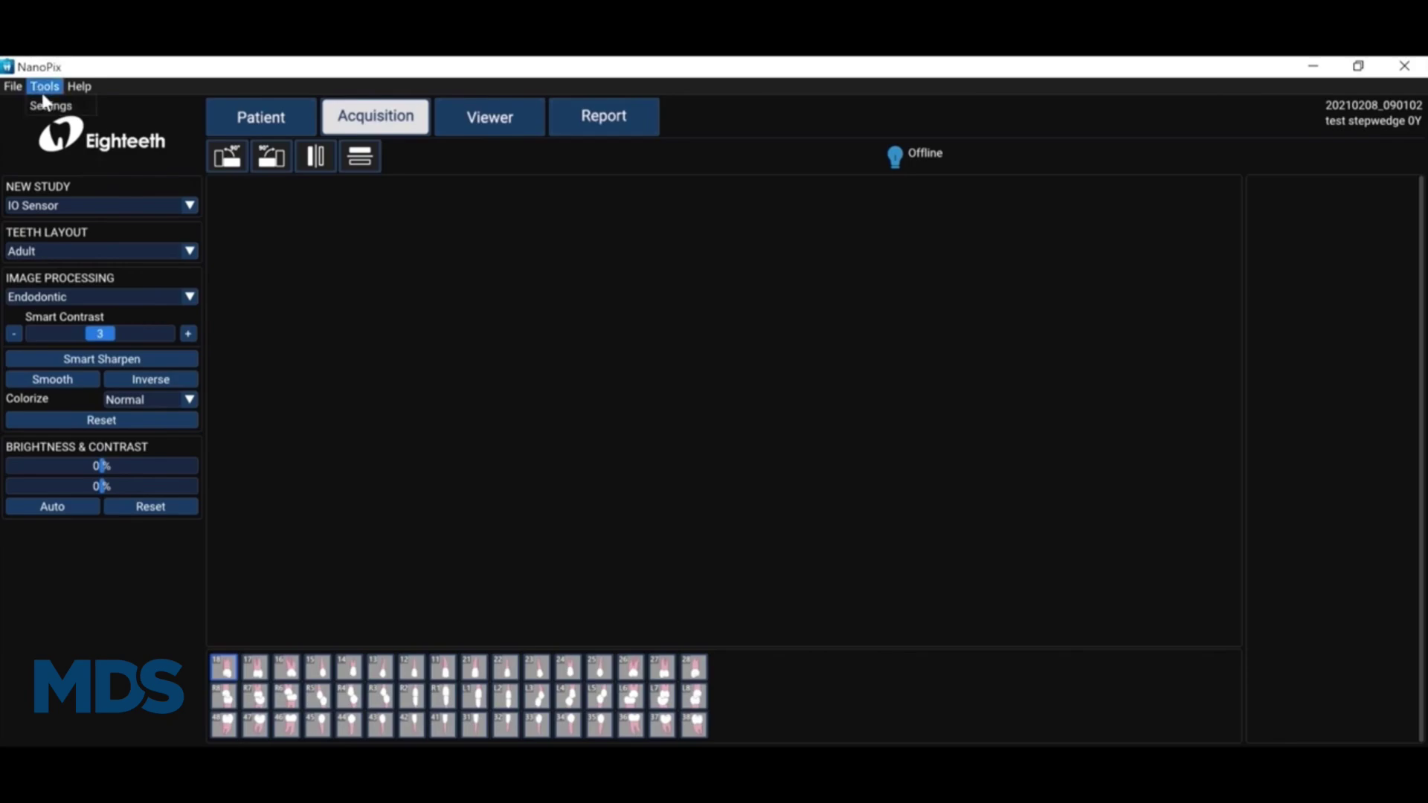
Review the Environment and Patient settings and set Acquisition Trigger Mode to AC
click(49, 104)
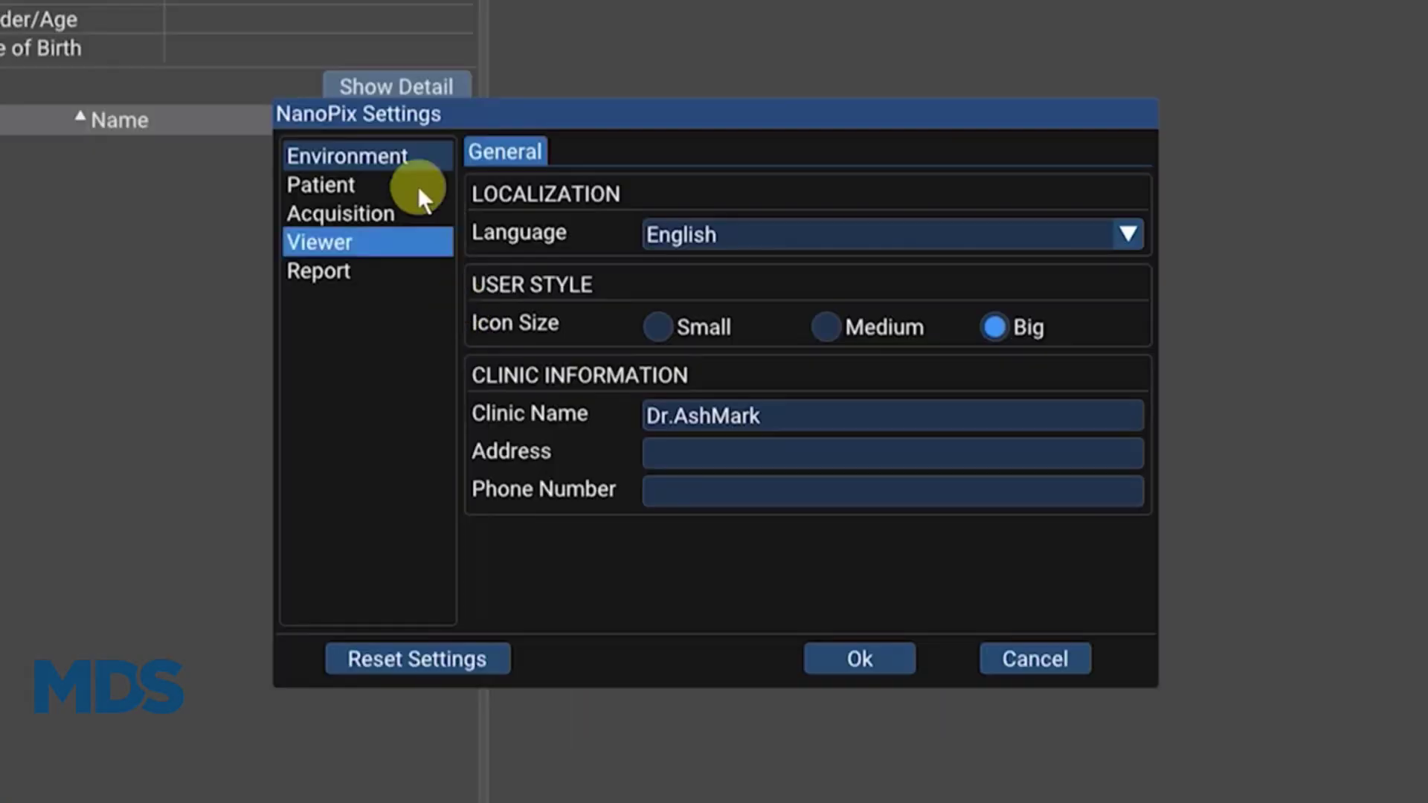
click(391, 161)
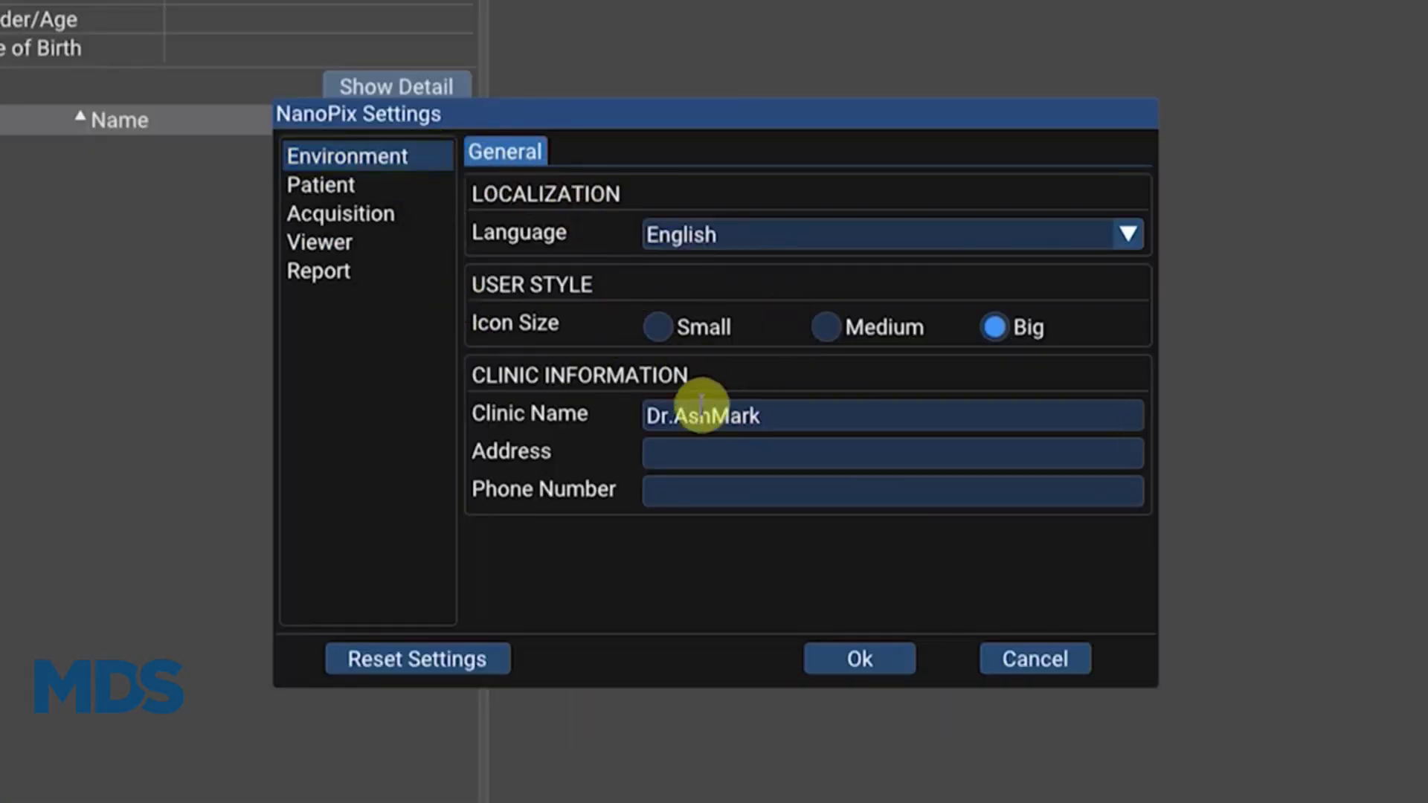
click(397, 189)
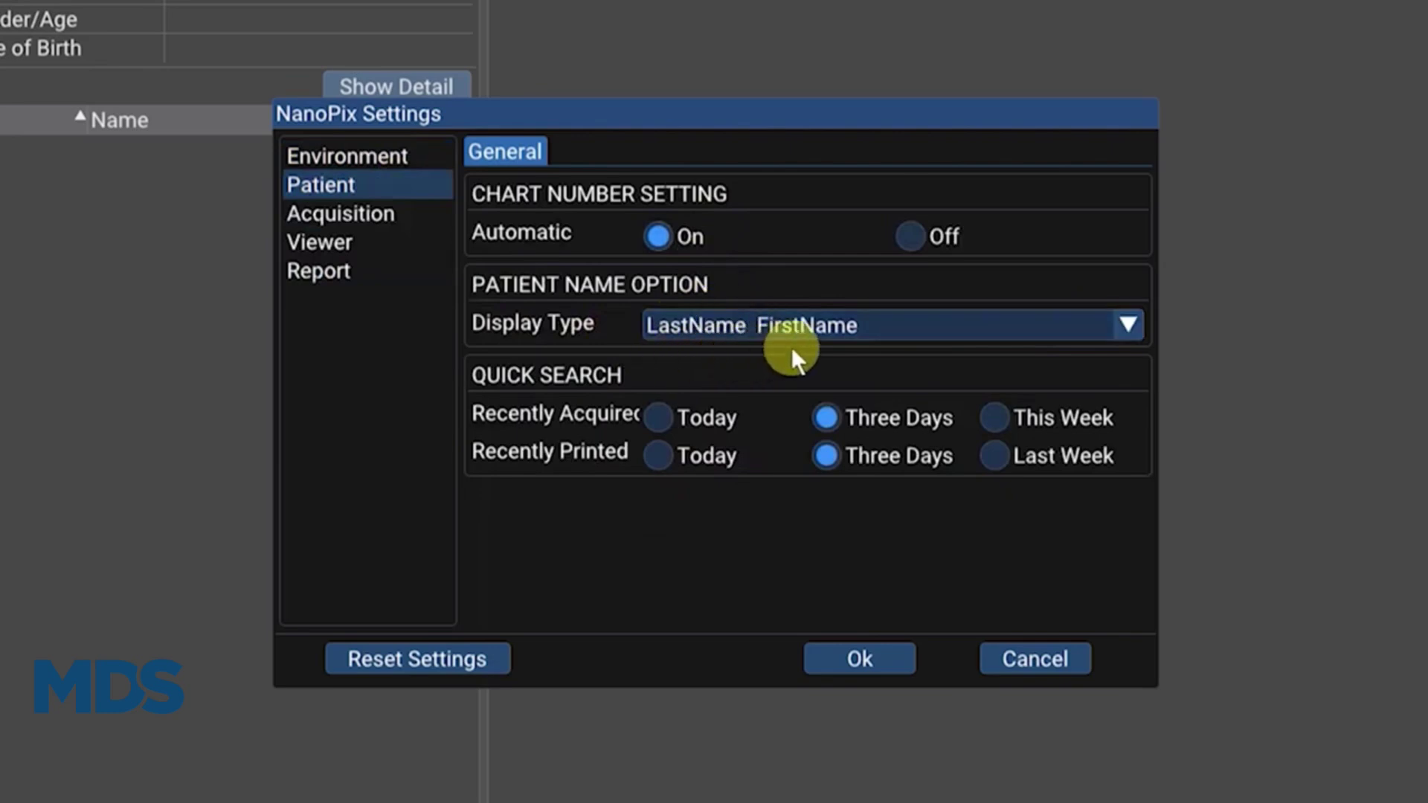
click(390, 216)
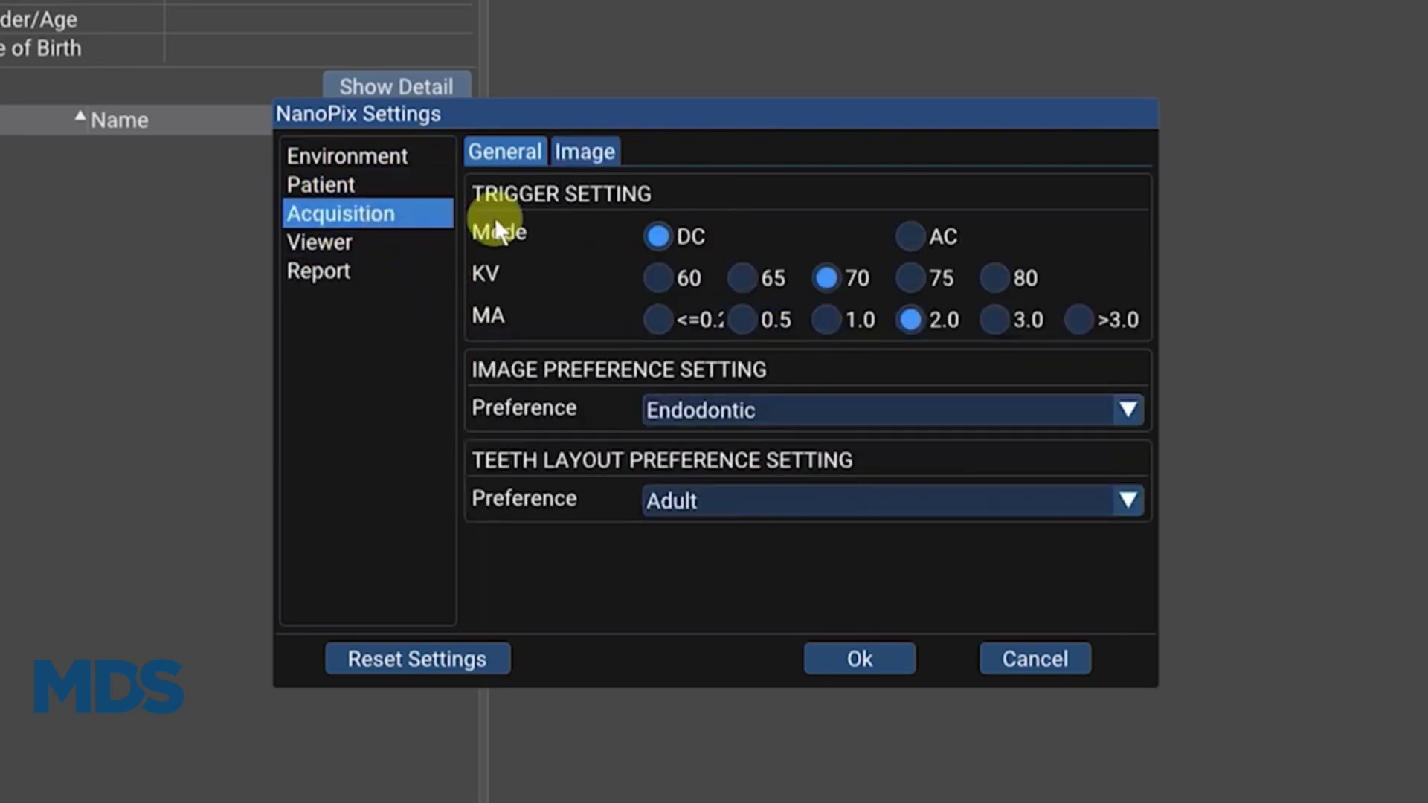
click(911, 234)
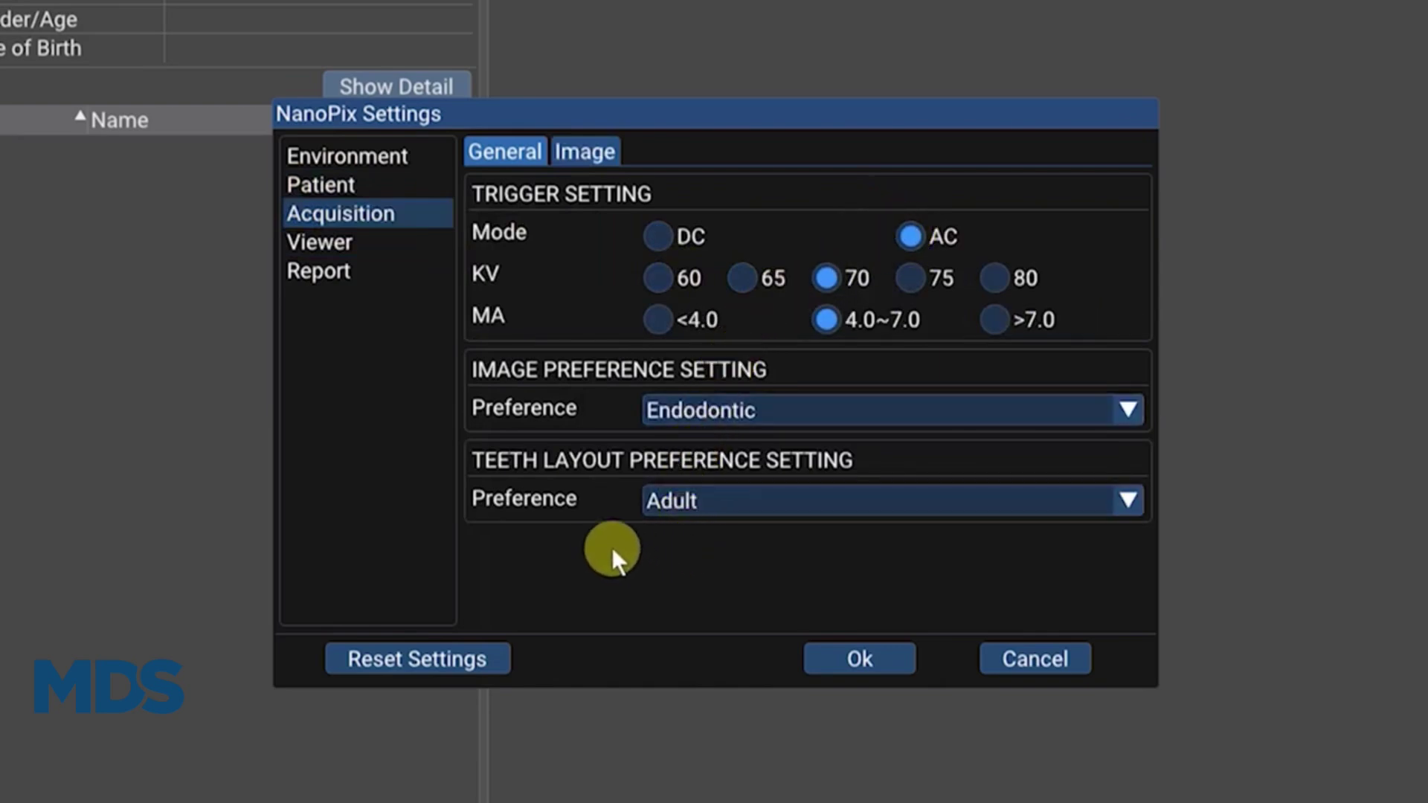
Review the Viewer settings tabs (magnifier, measurement, annotation, memo) and the Report page
click(428, 246)
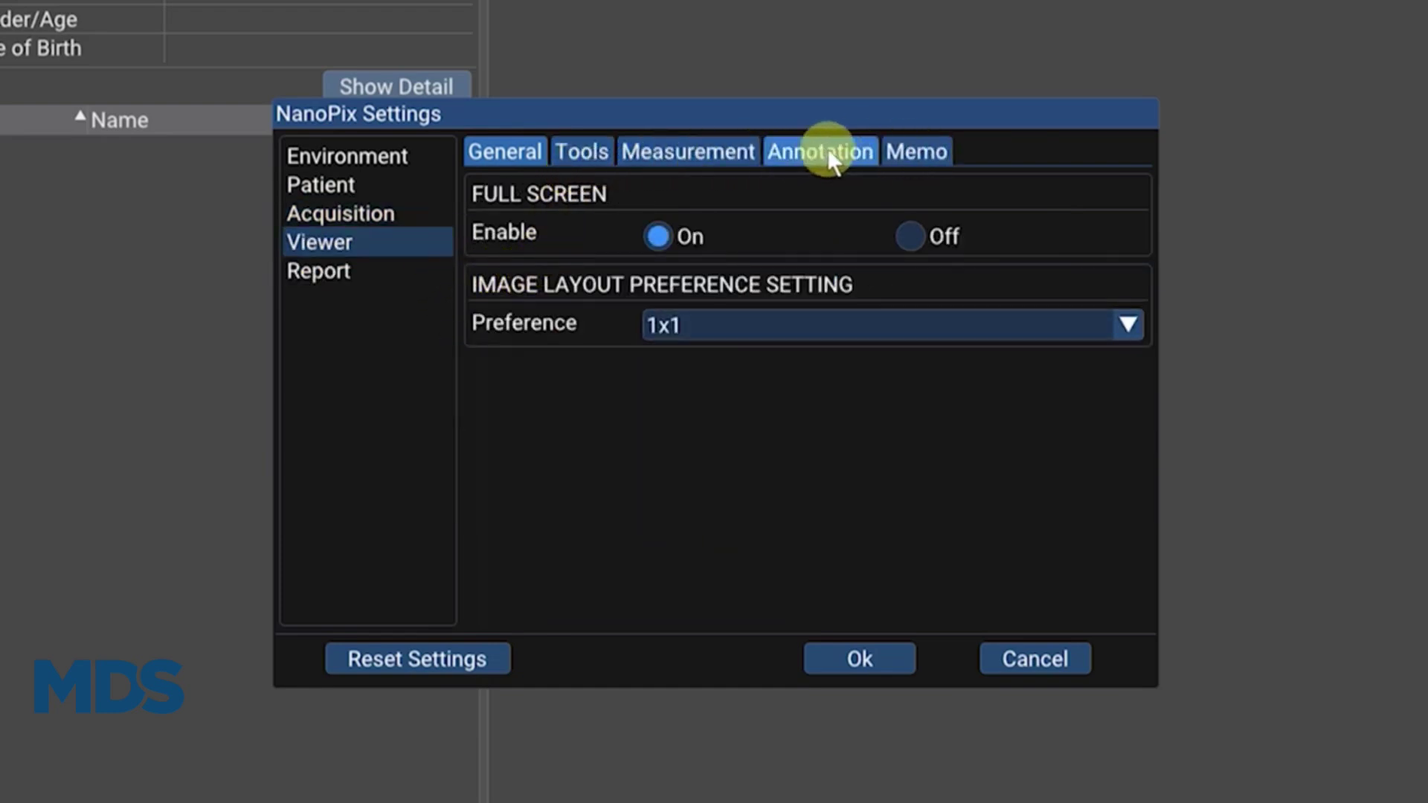
click(574, 154)
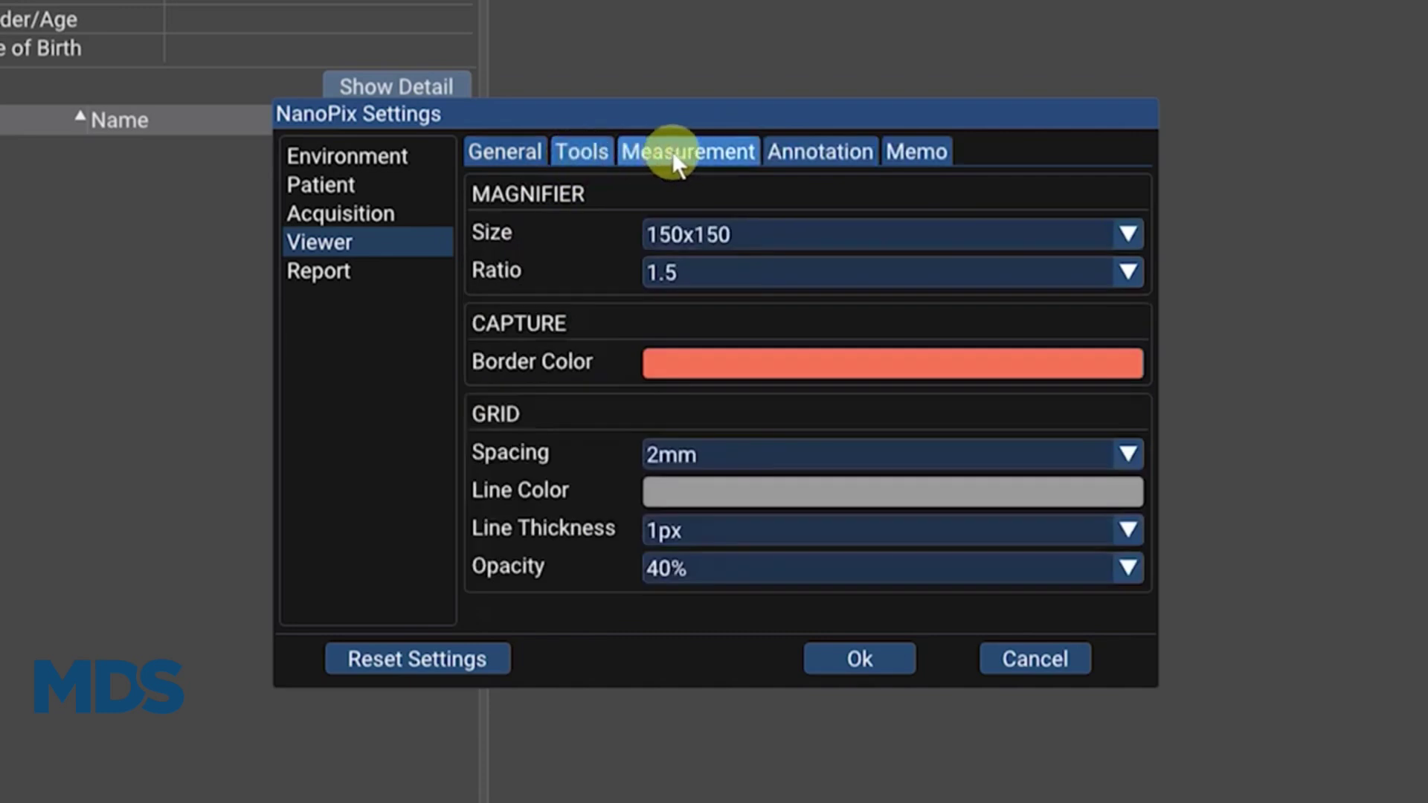
click(675, 156)
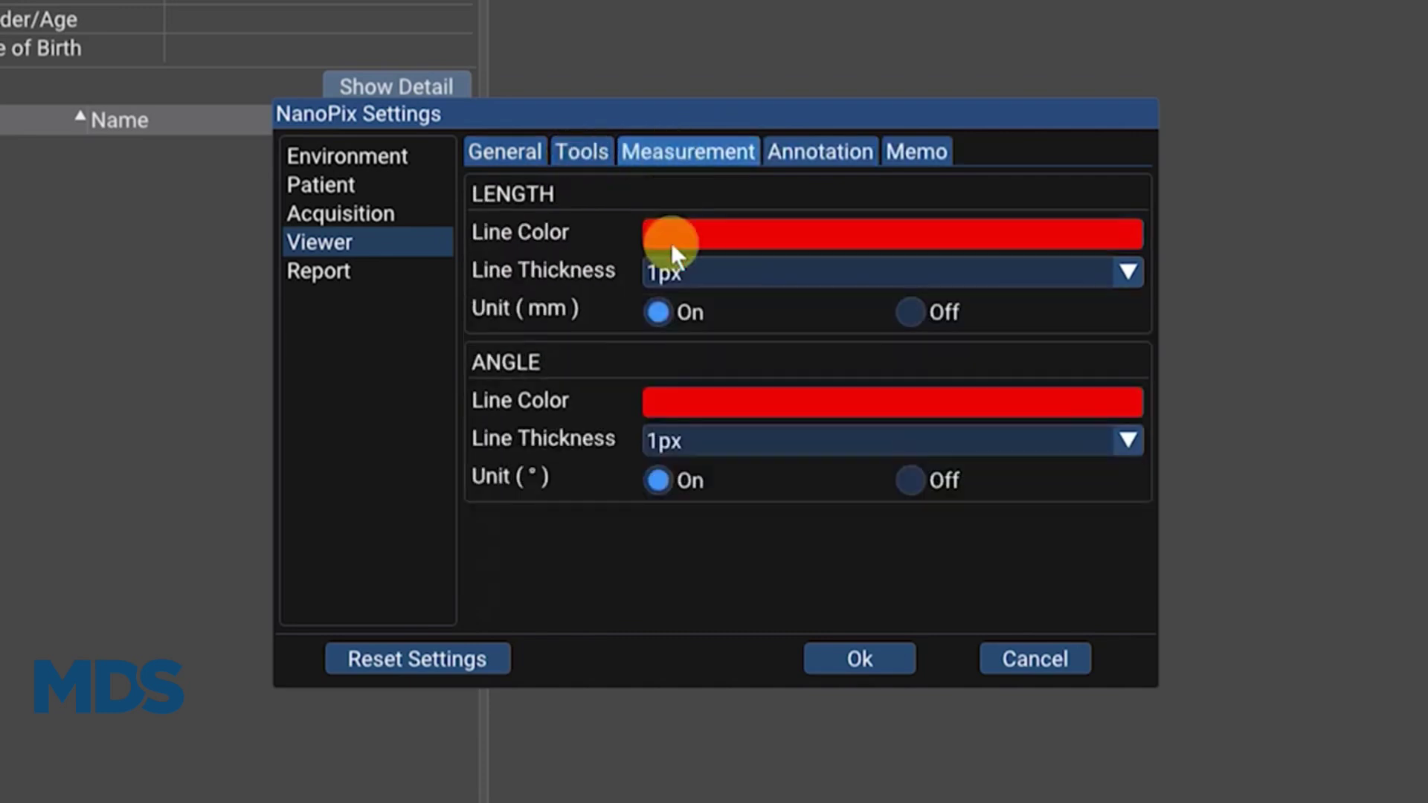
click(813, 155)
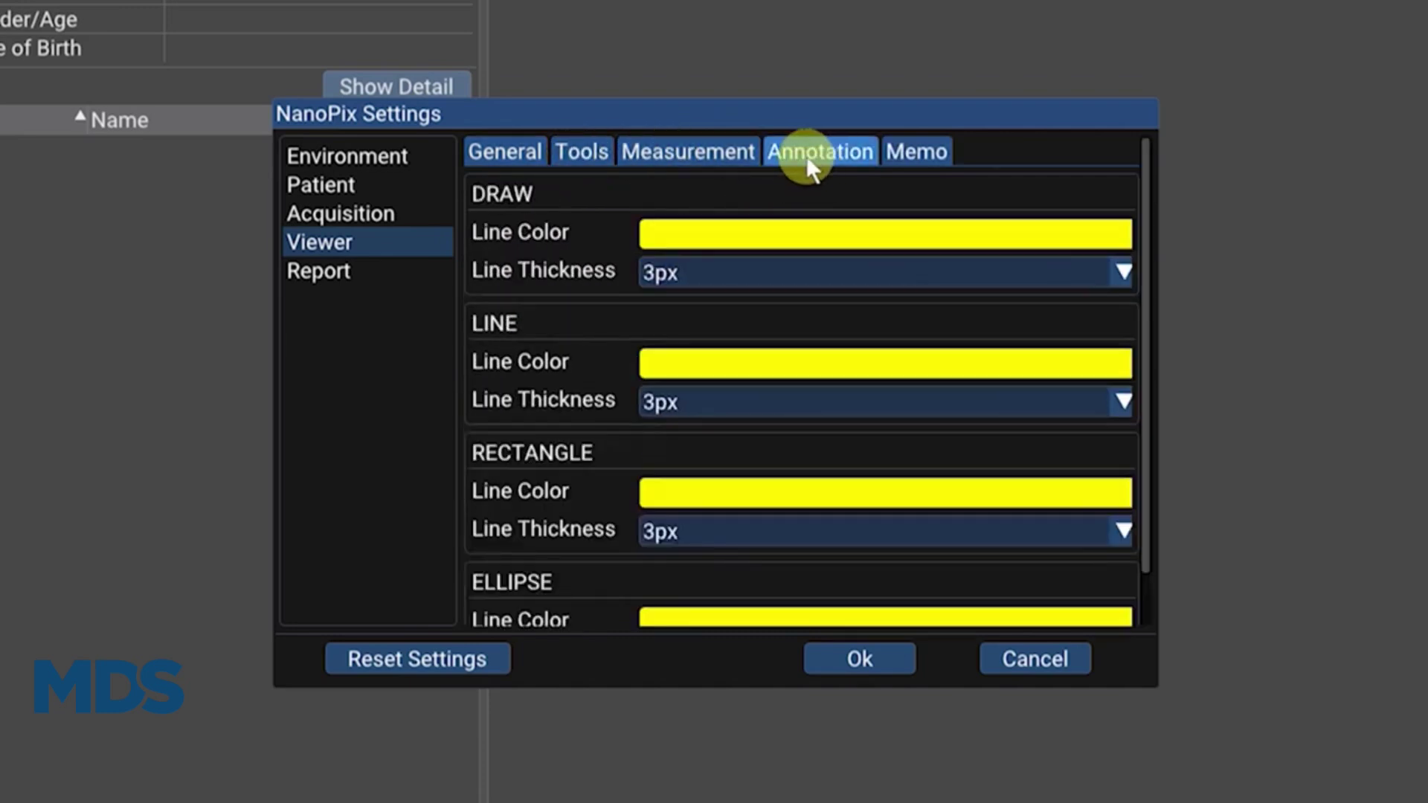
click(907, 156)
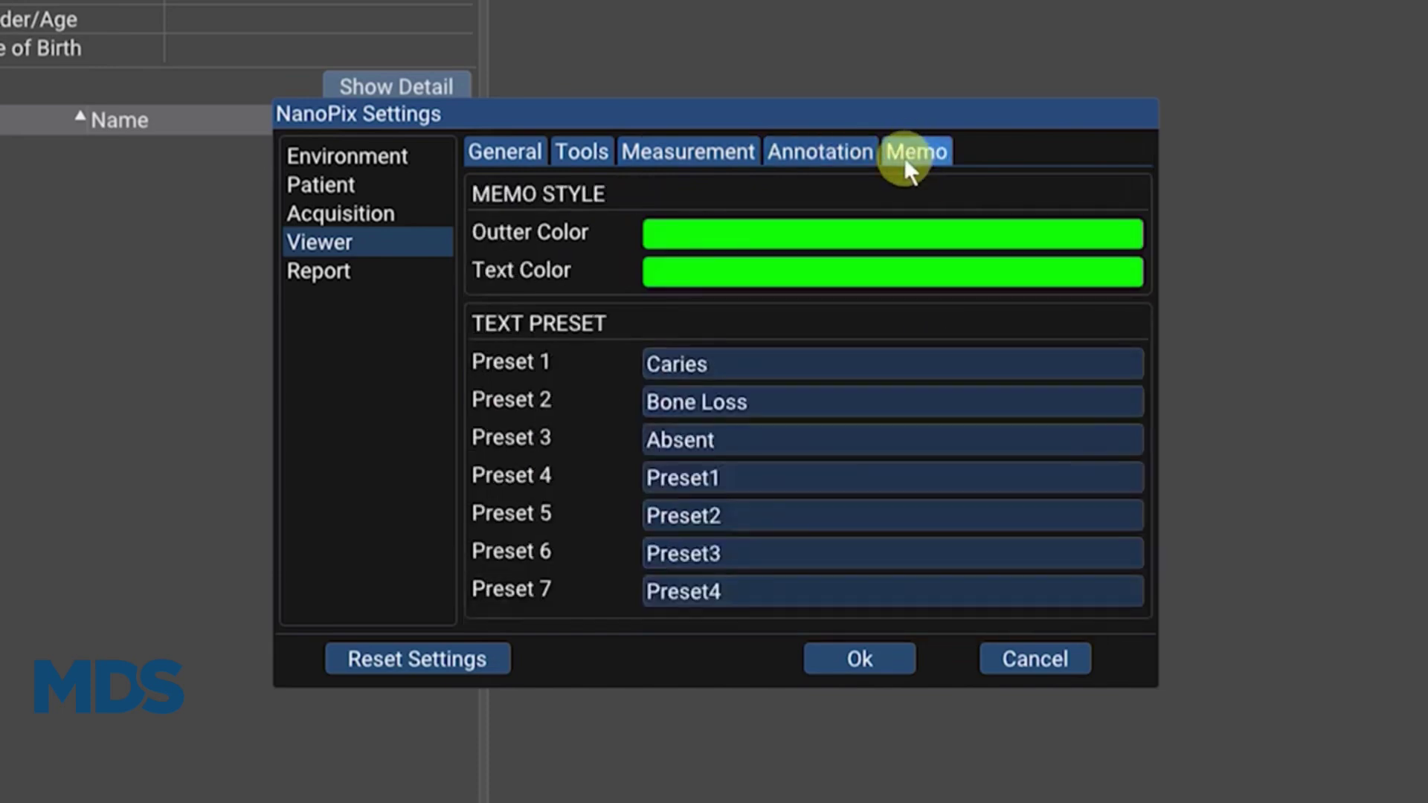
click(415, 273)
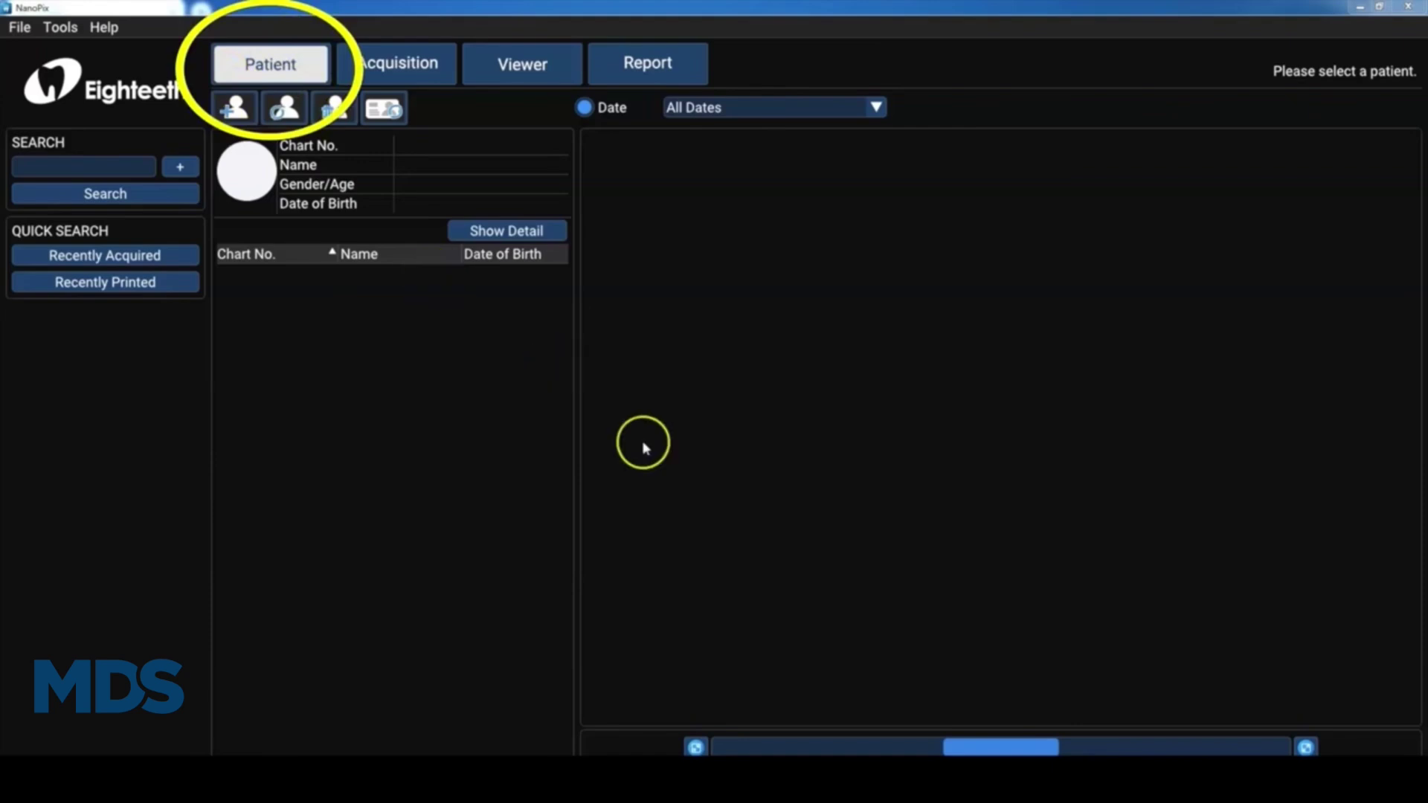
Cancel a new-patient entry and browse patients in the recently acquired list
click(235, 107)
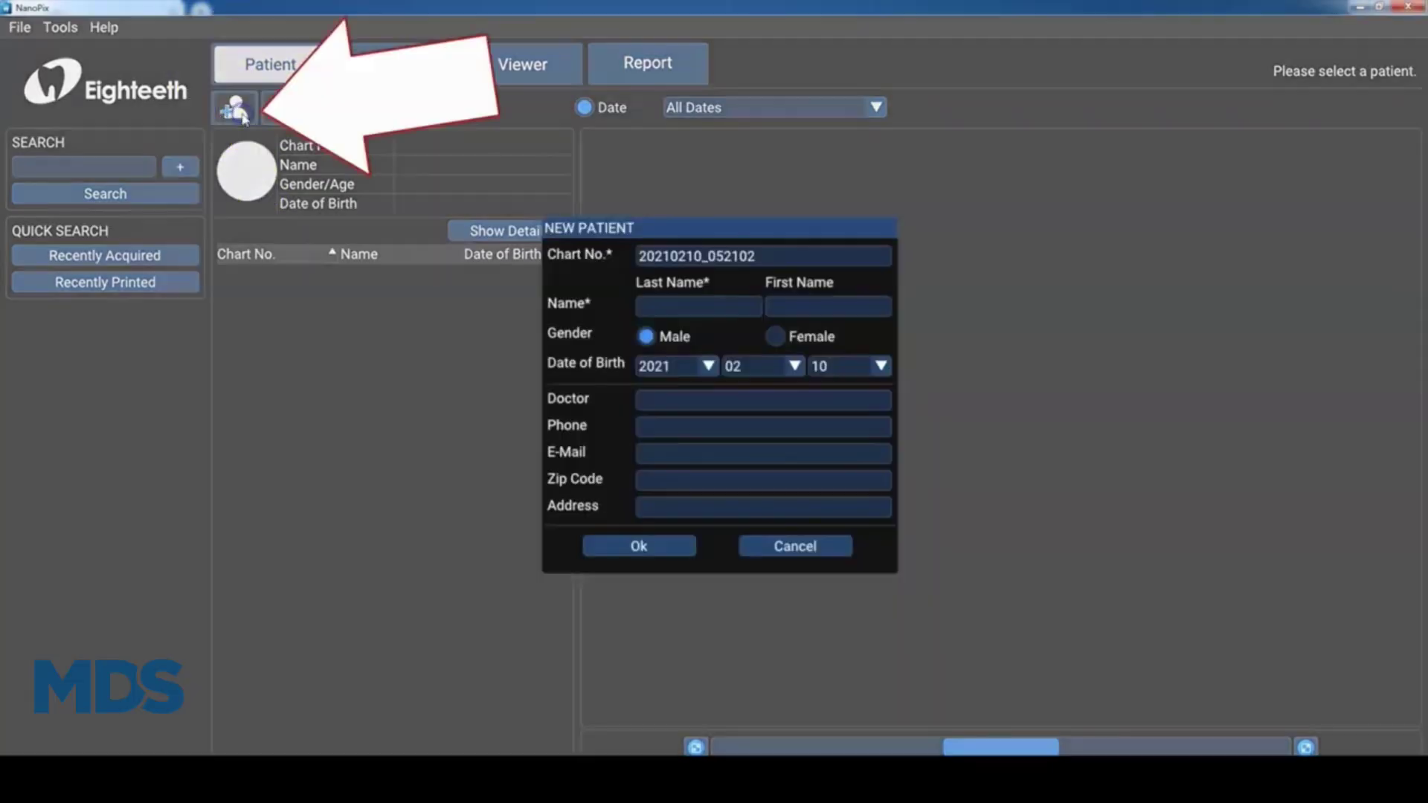
click(781, 547)
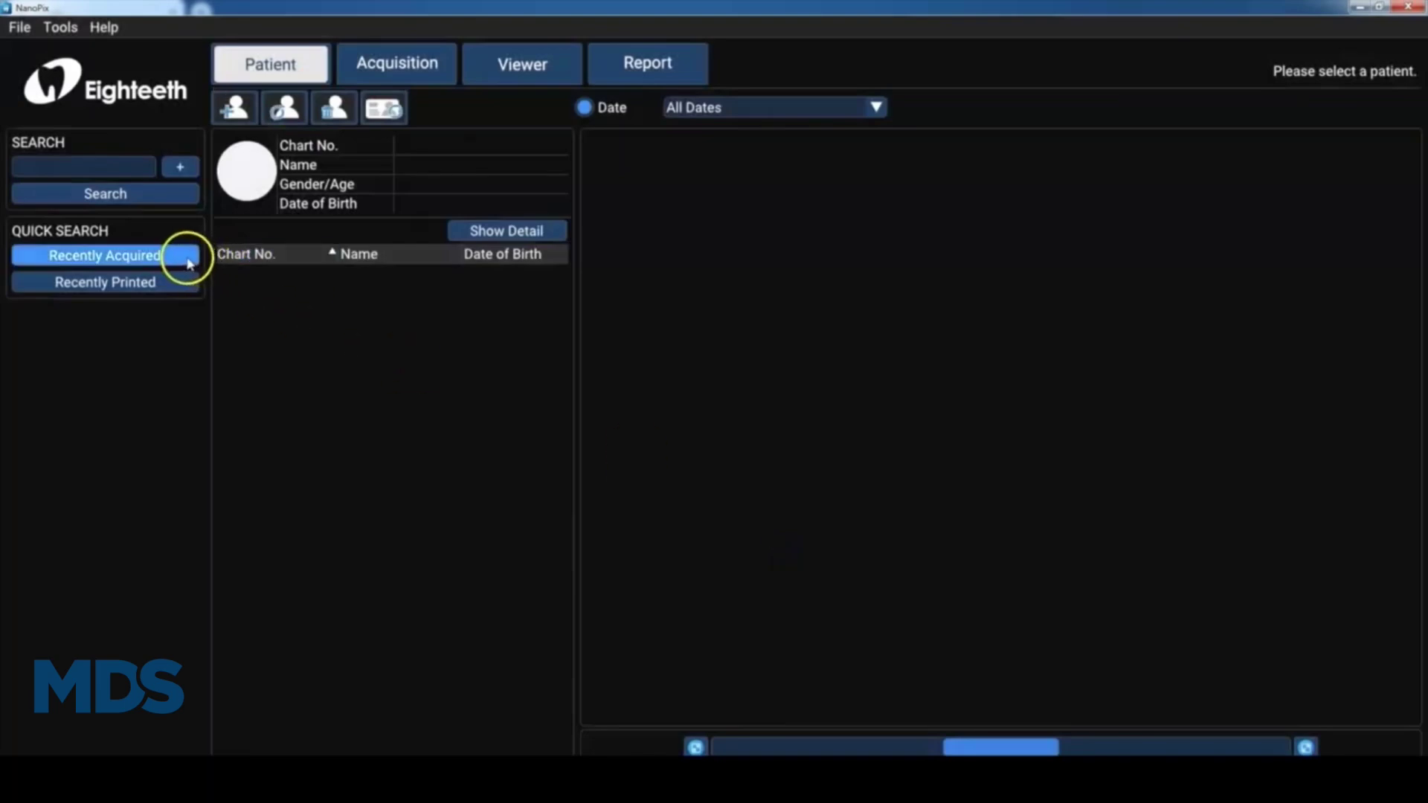
click(186, 262)
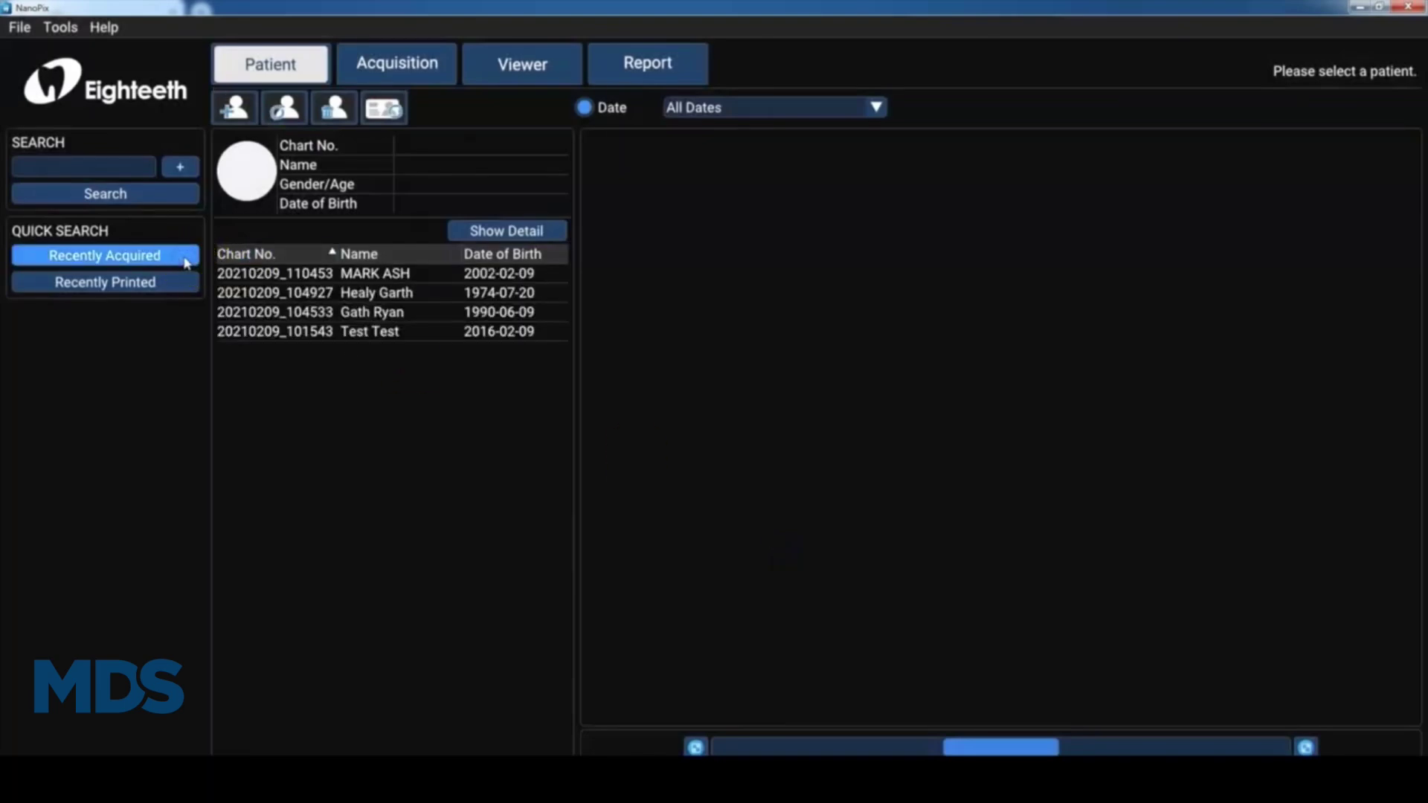
click(360, 293)
click(361, 276)
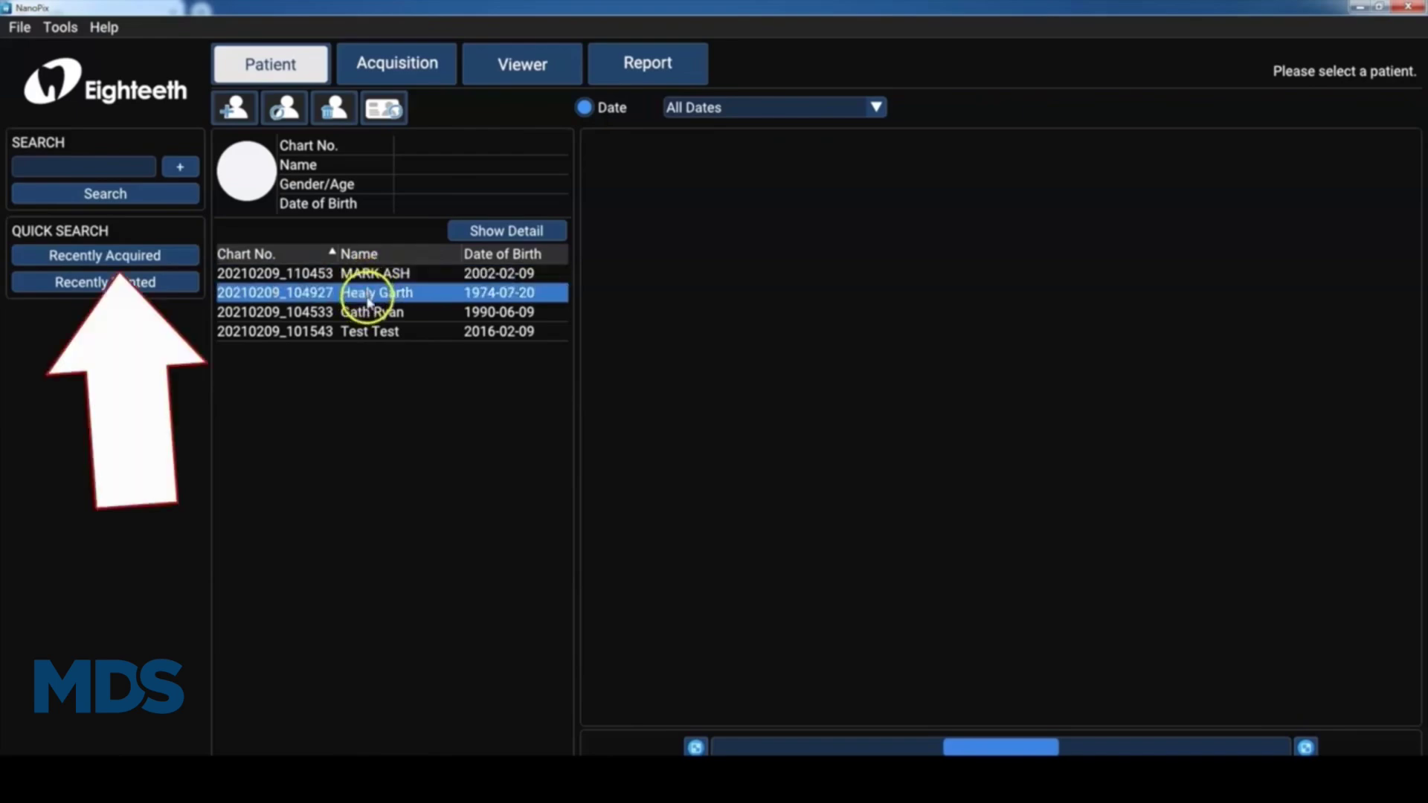
click(364, 331)
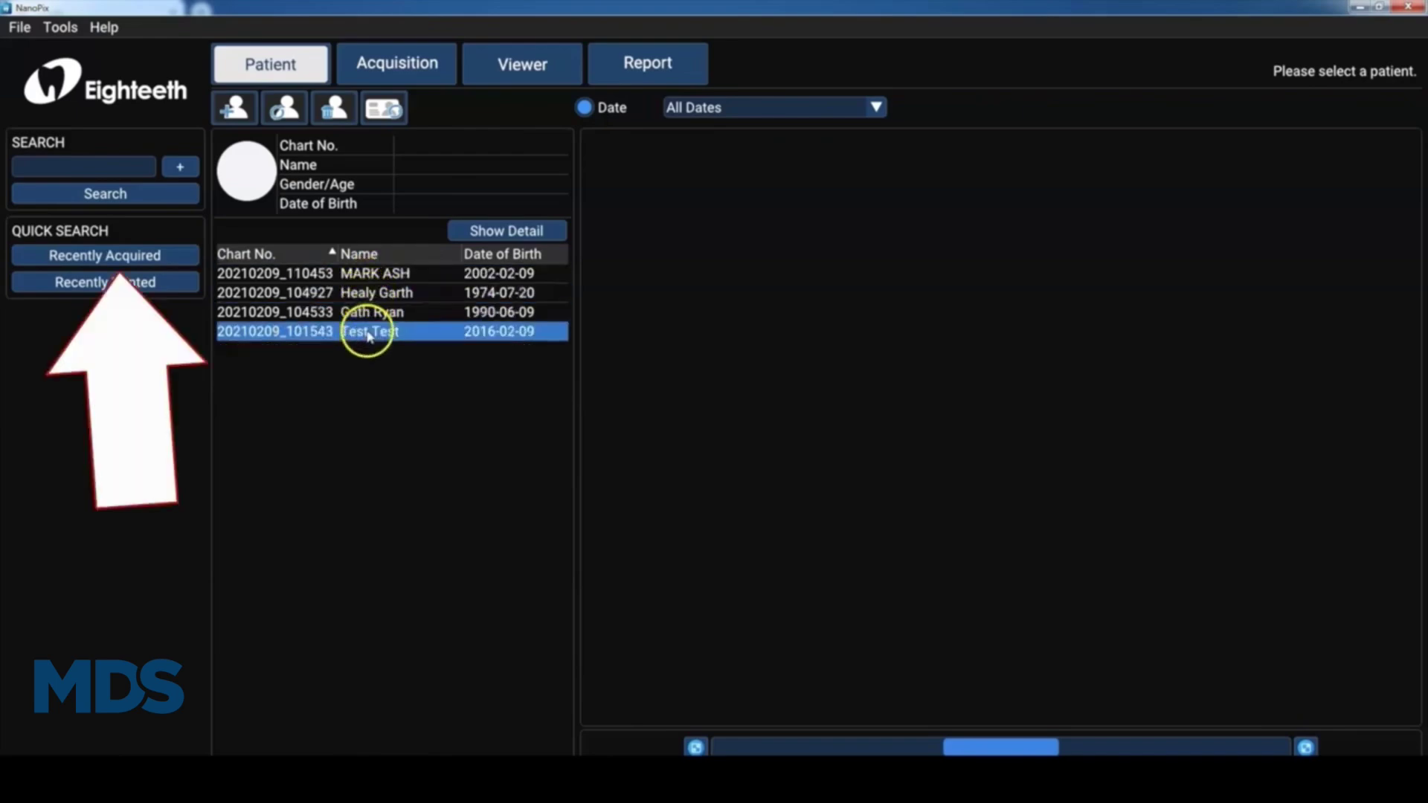
Clear the patient list and search for the patient by name
click(388, 113)
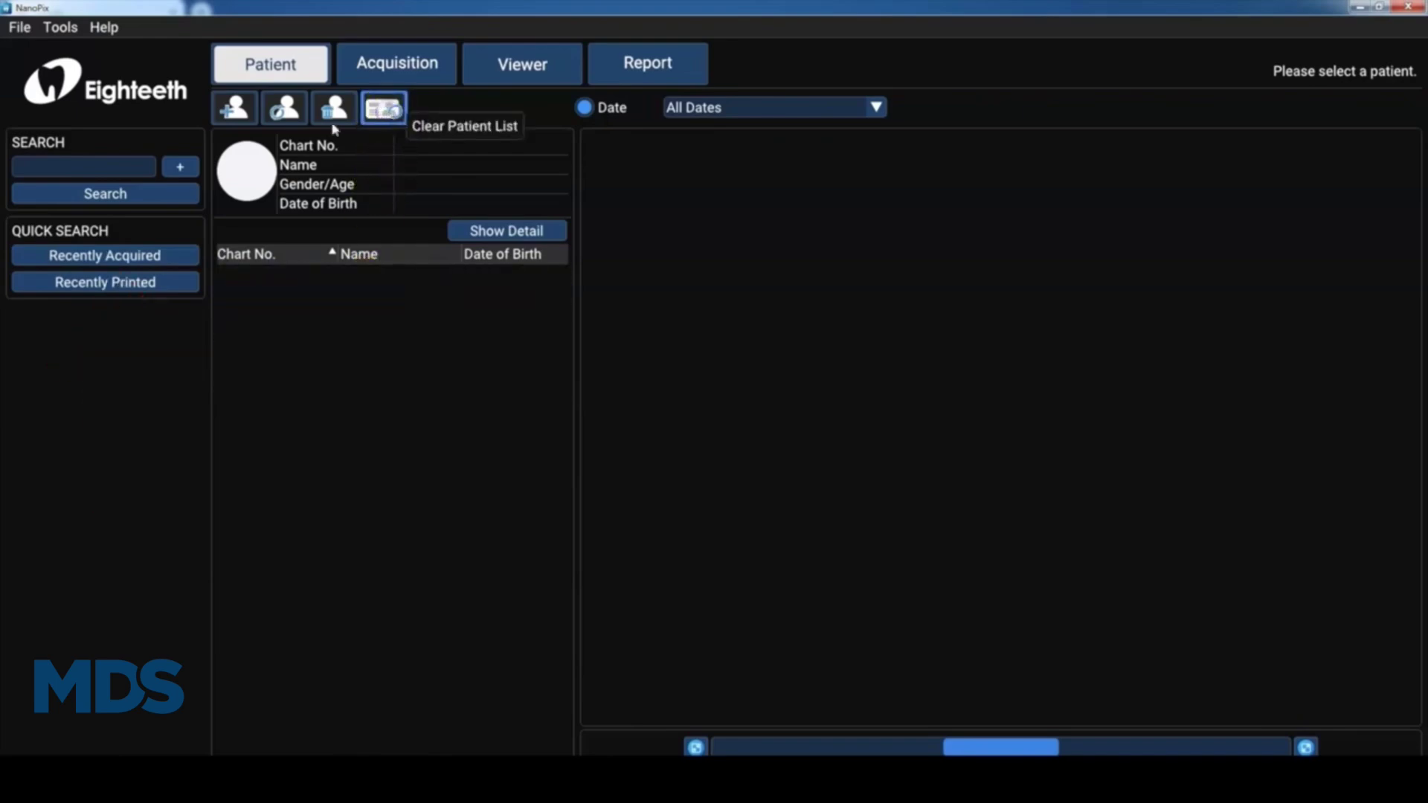
click(130, 174)
text(MARK)
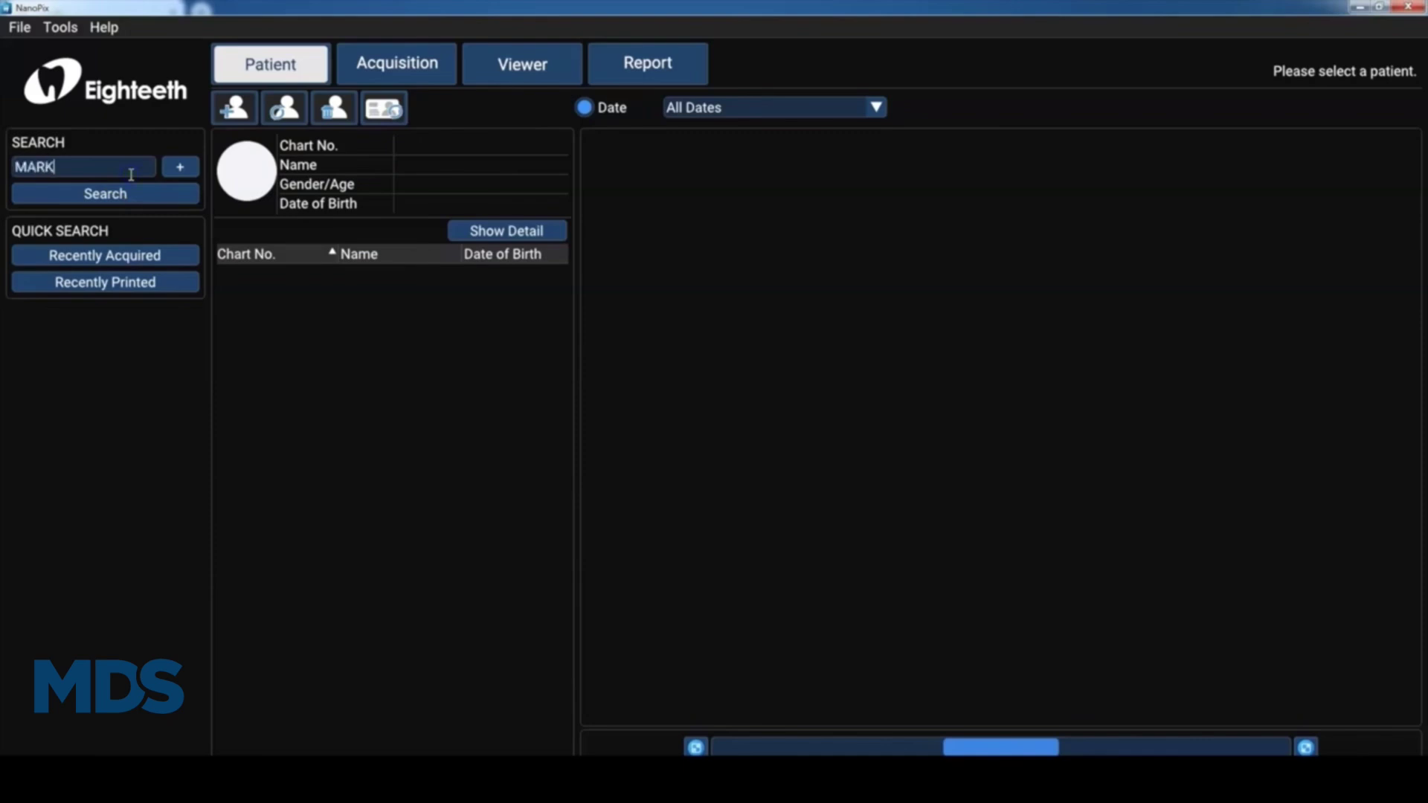
click(121, 191)
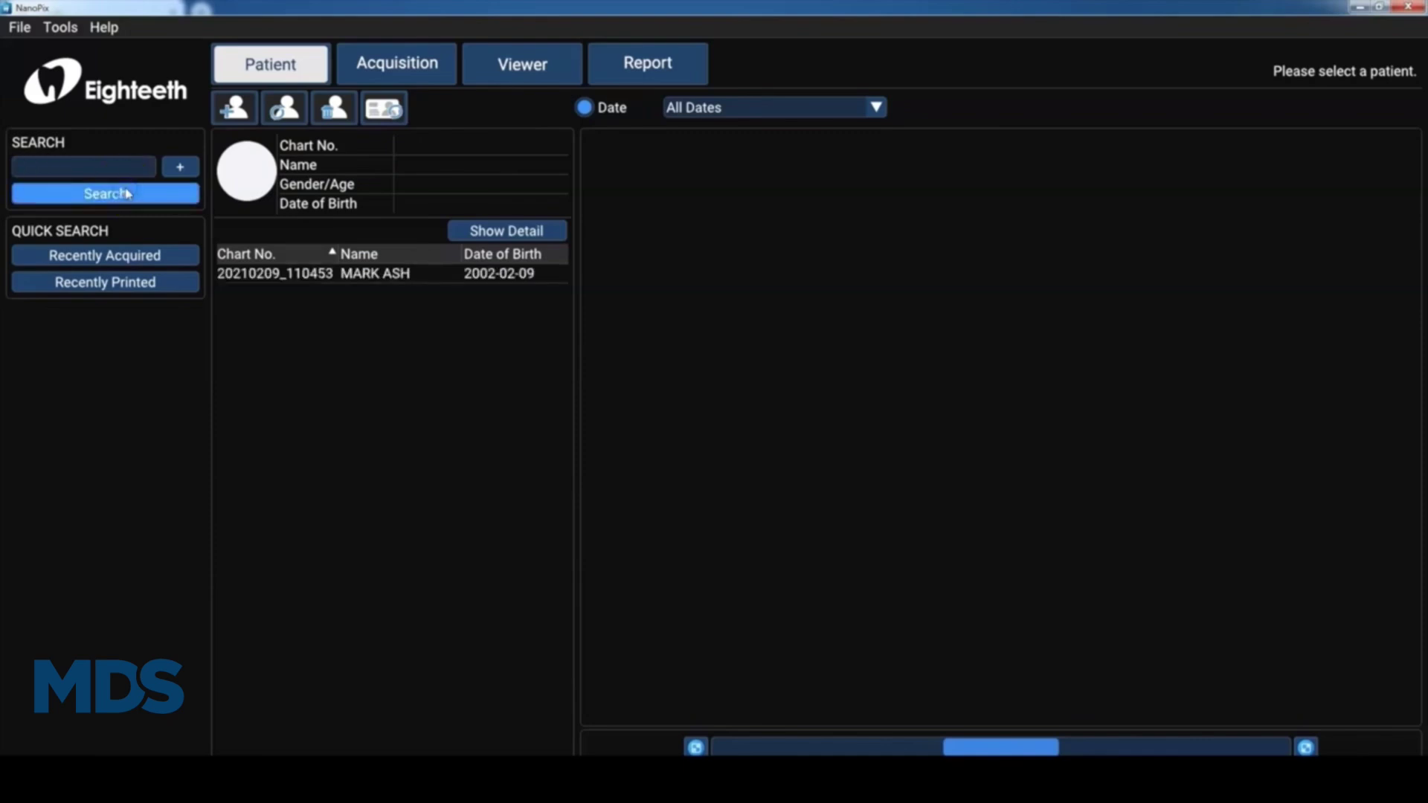
Open the found patient's record and review their full details
click(324, 277)
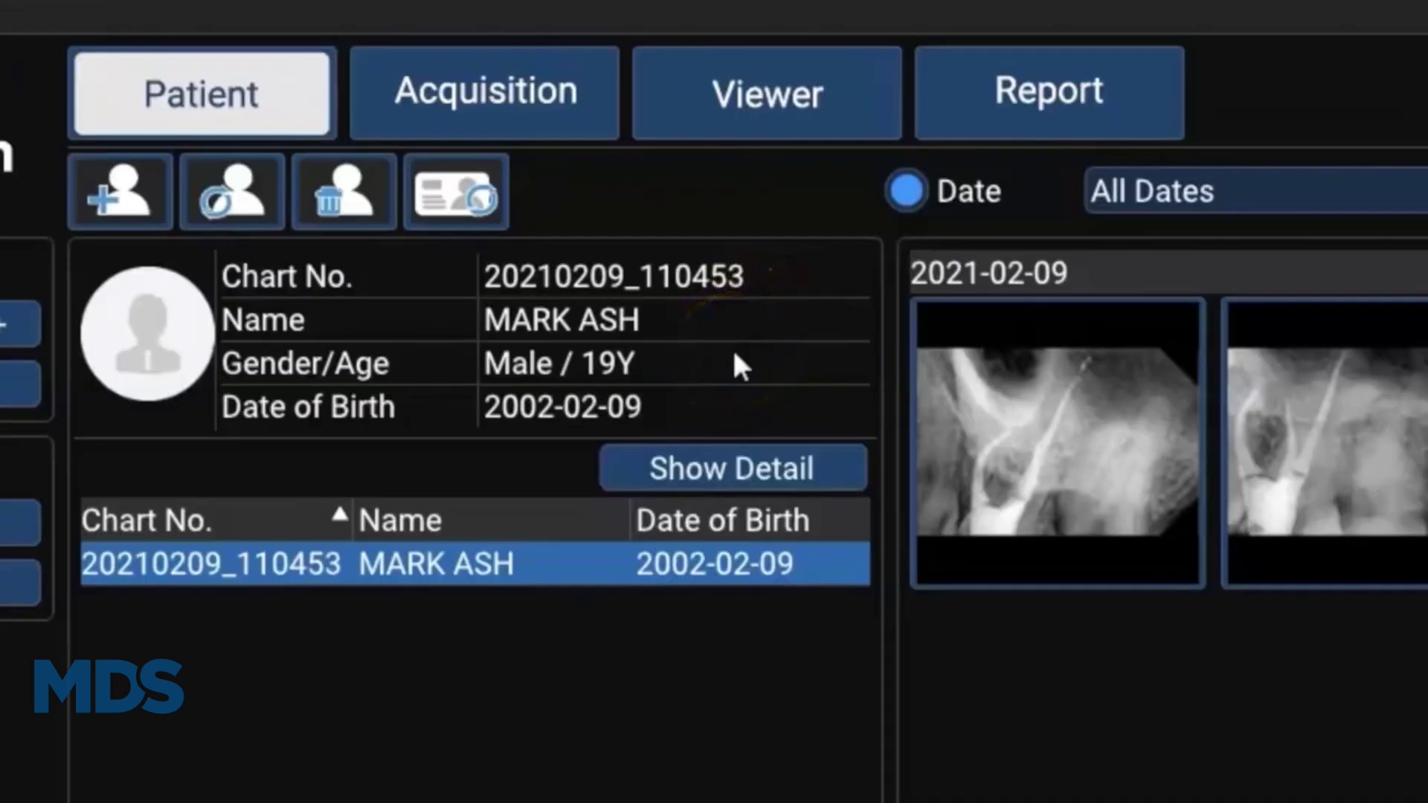
click(843, 480)
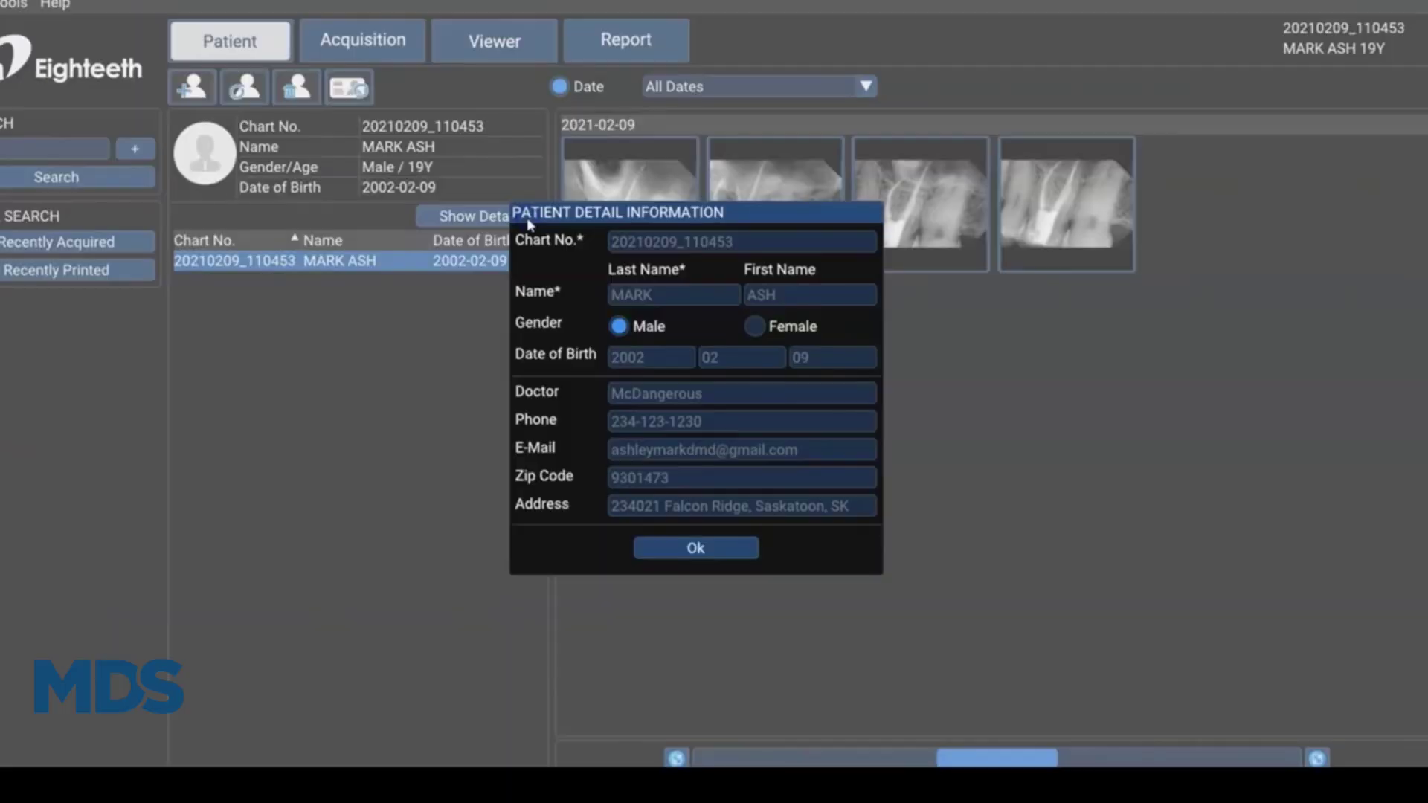
click(748, 548)
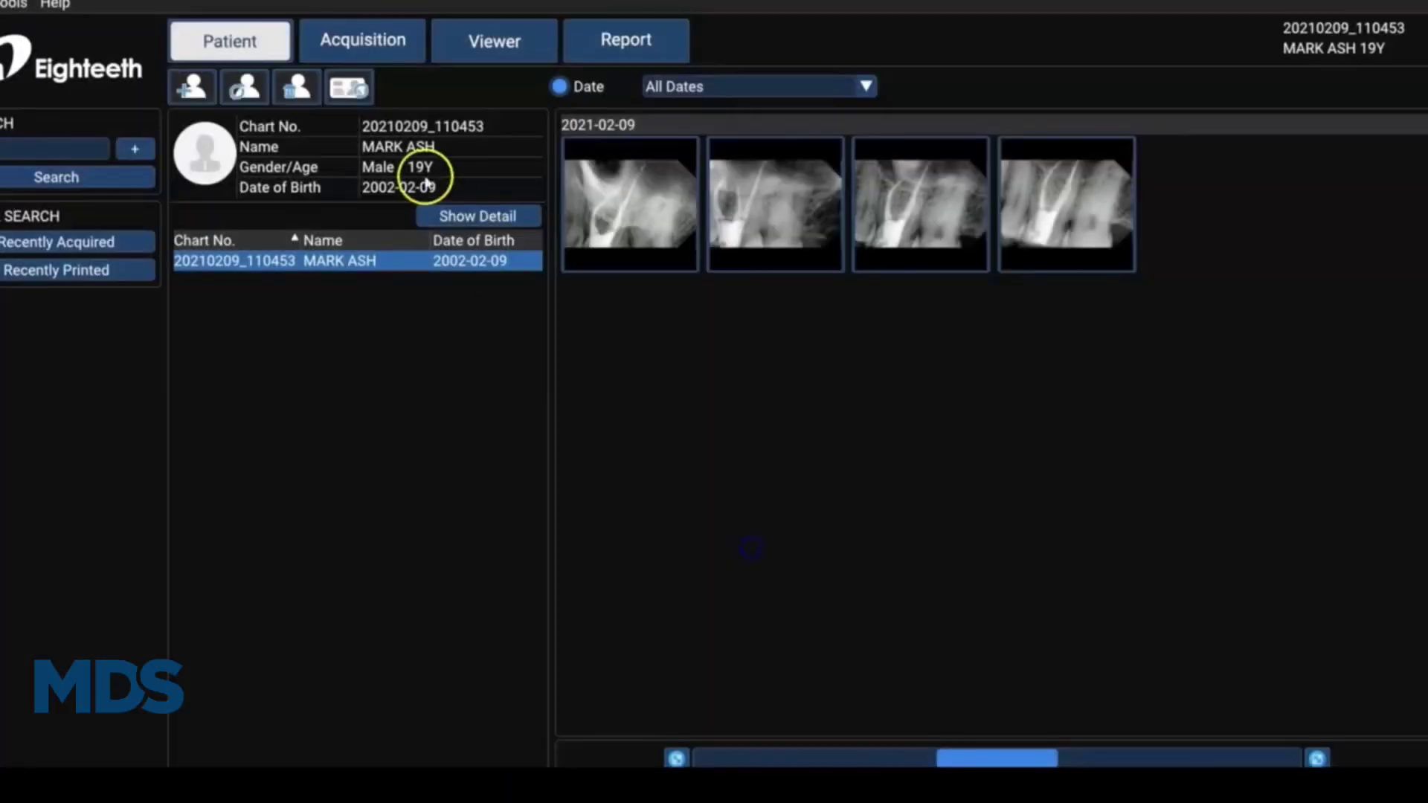
Edit the patient's phone number and save the details
click(245, 87)
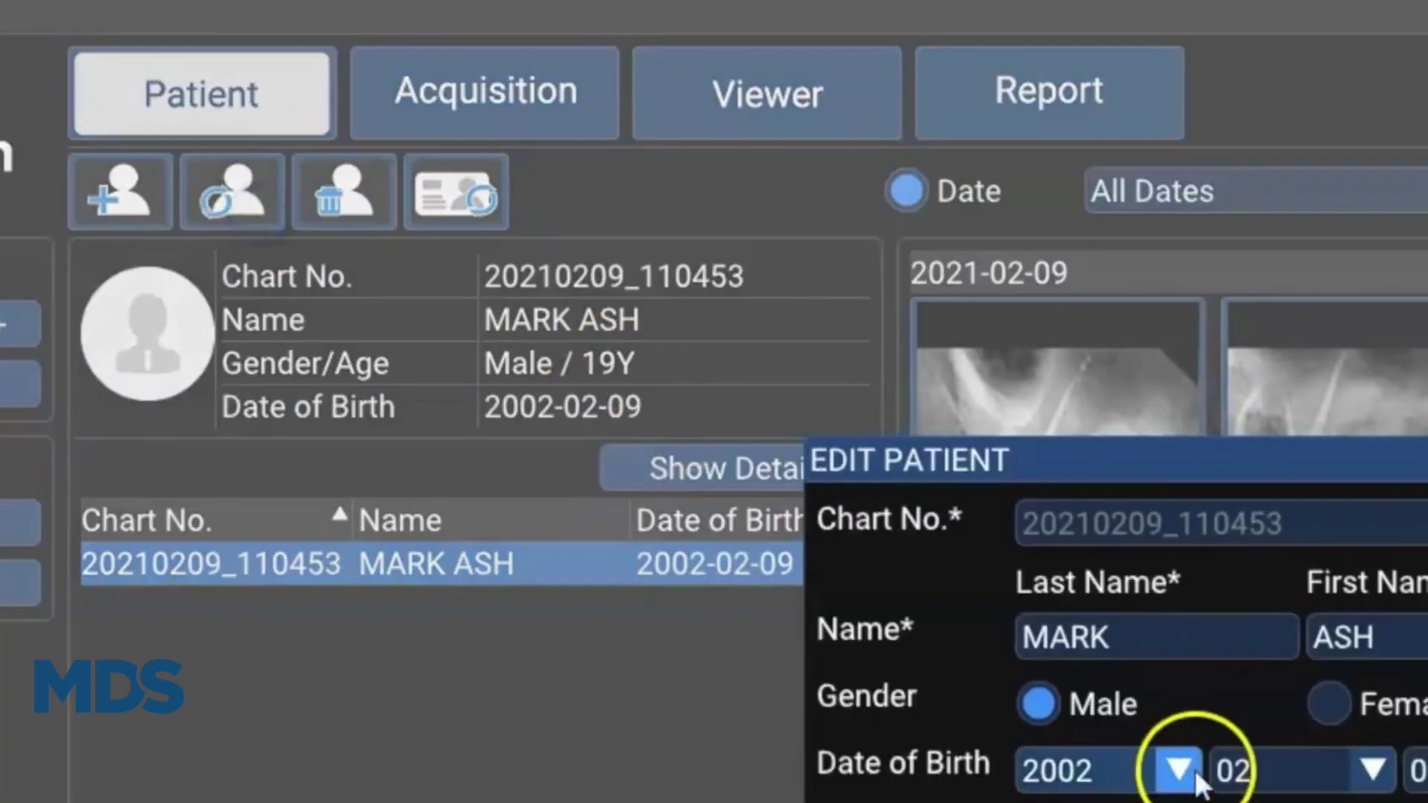
click(741, 425)
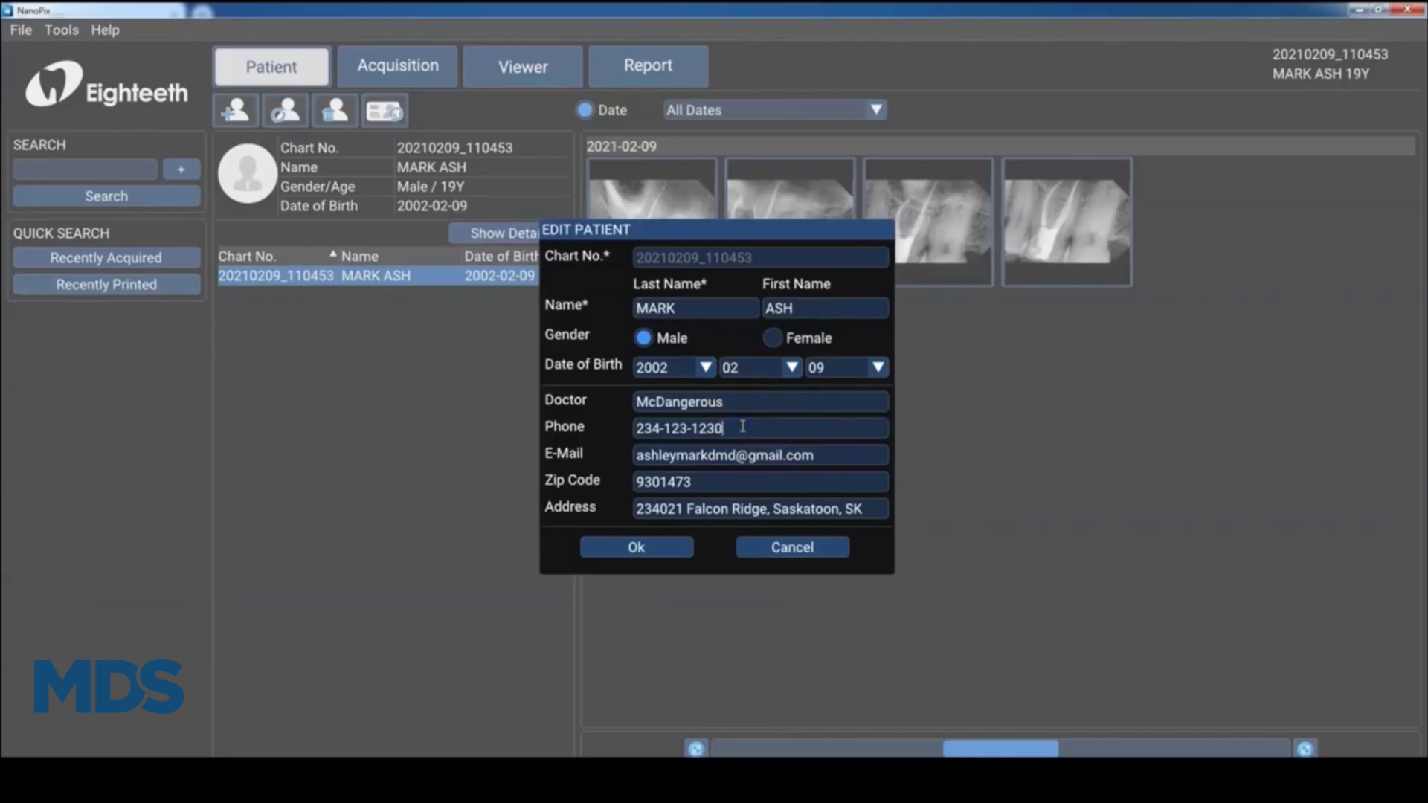
click(631, 545)
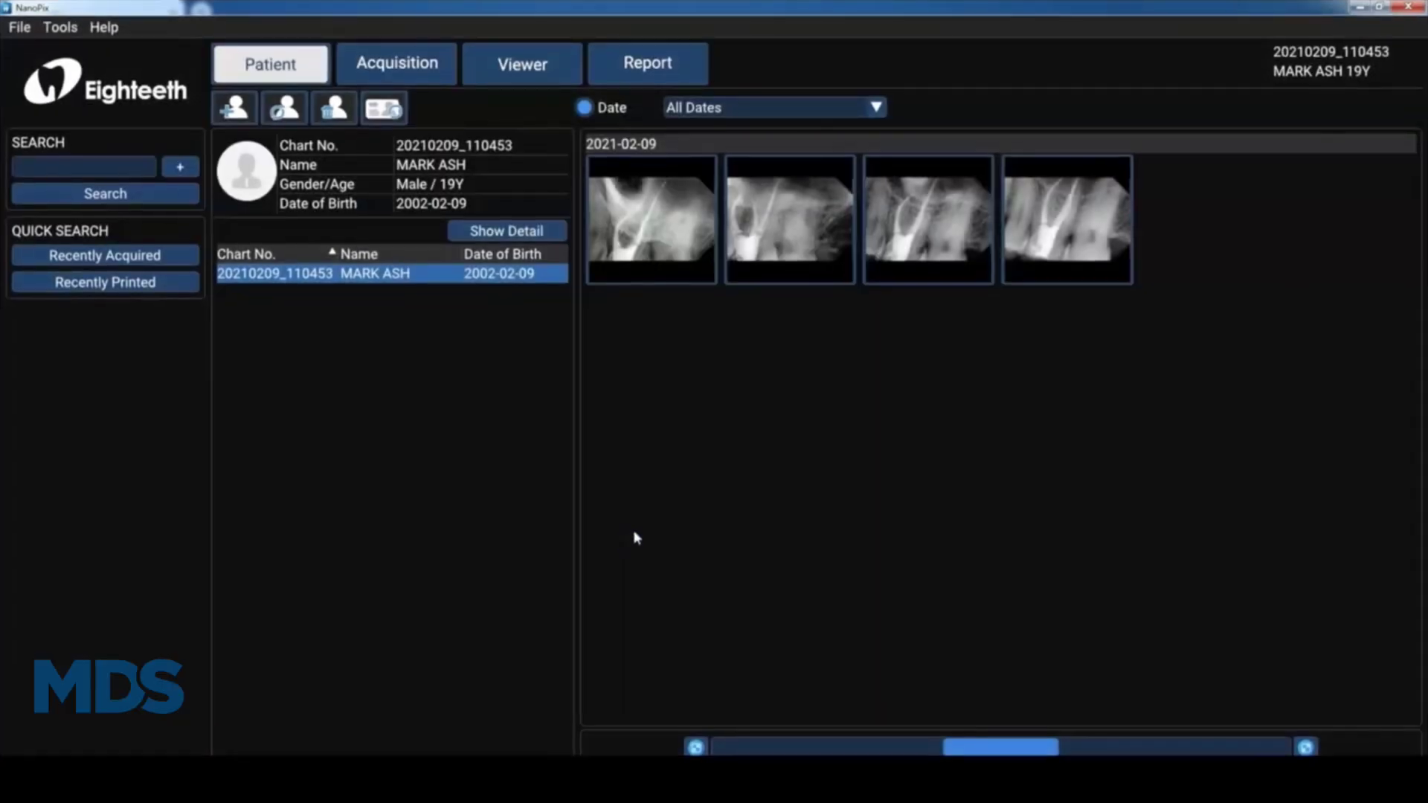
View the first radiograph full-size, then open its Export dialog and cancel without exporting
click(691, 265)
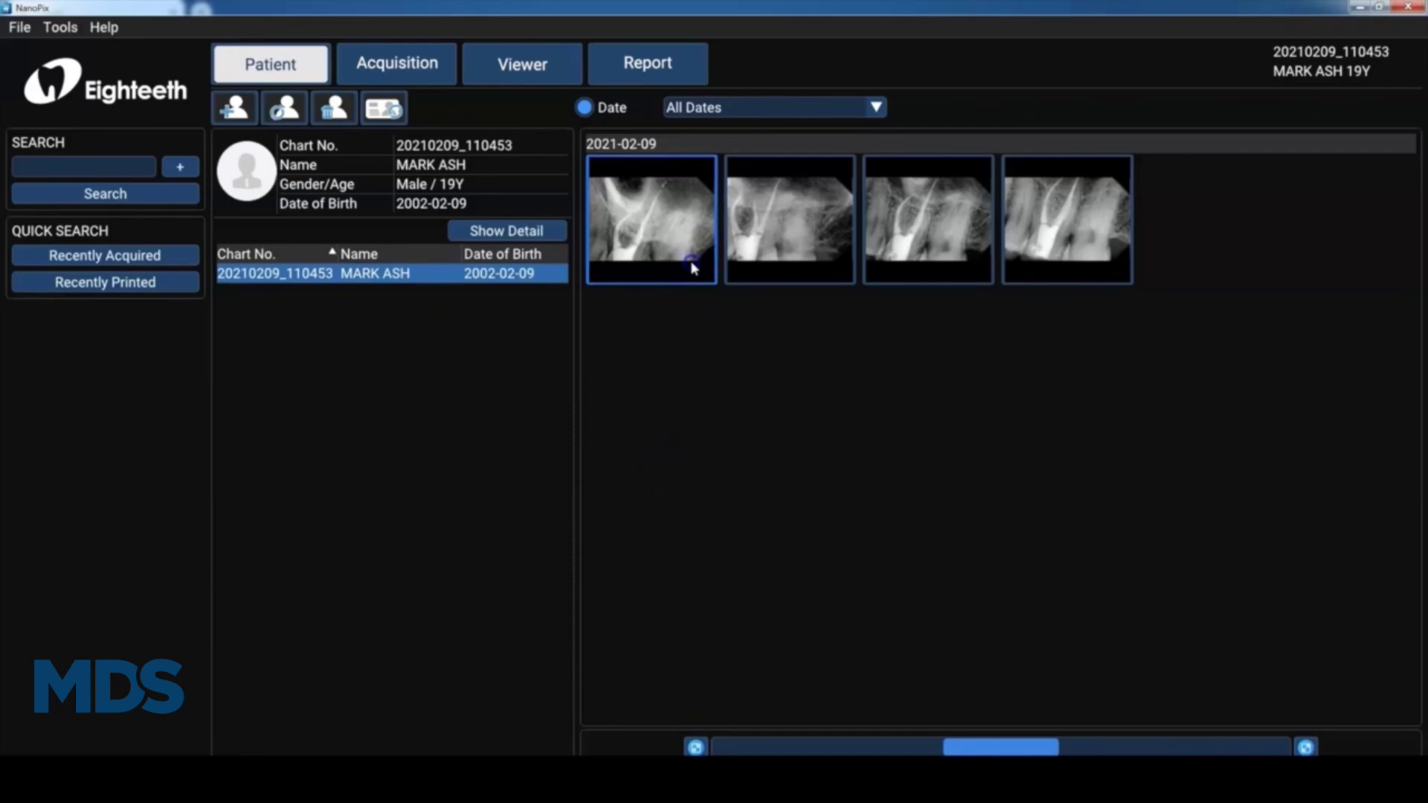
double_click(692, 267)
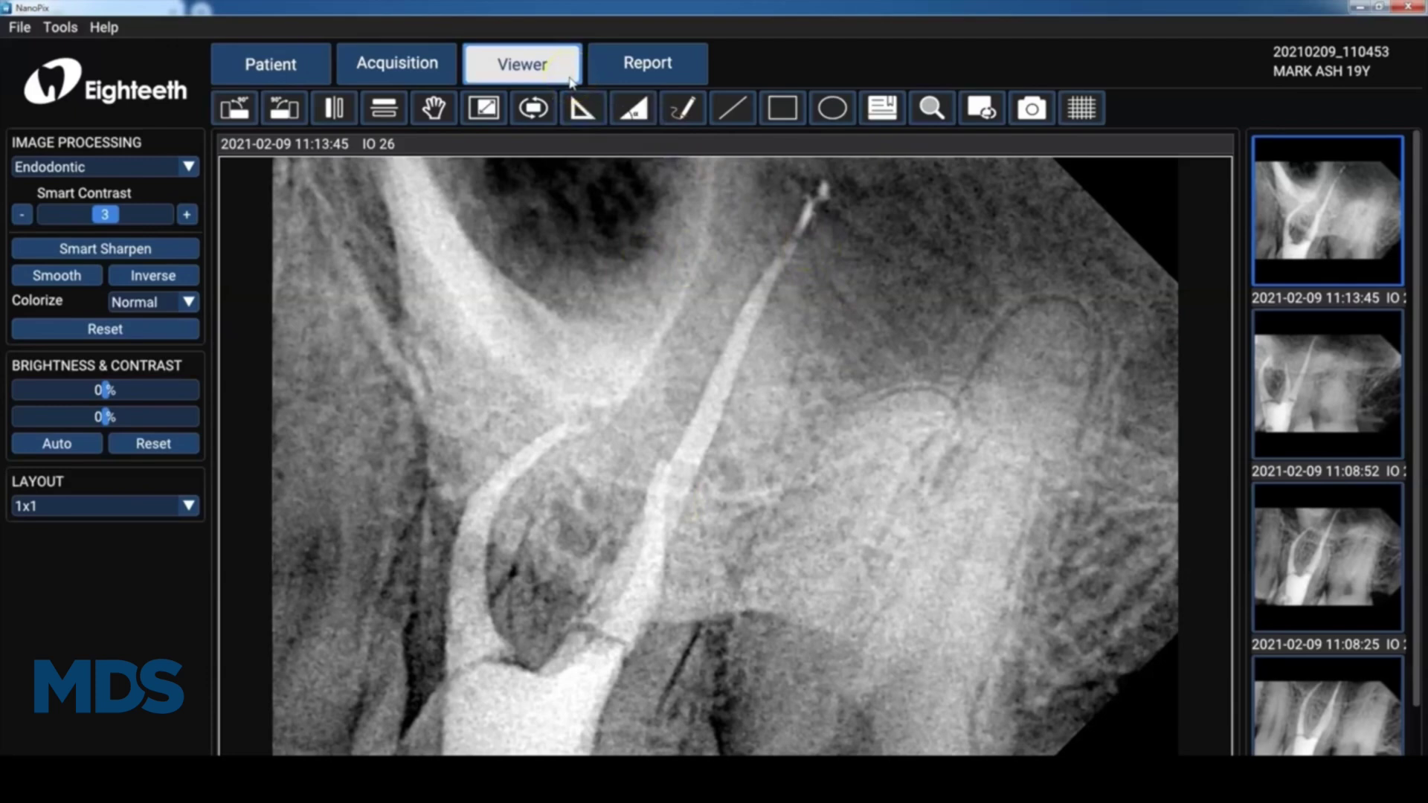
right_click(658, 251)
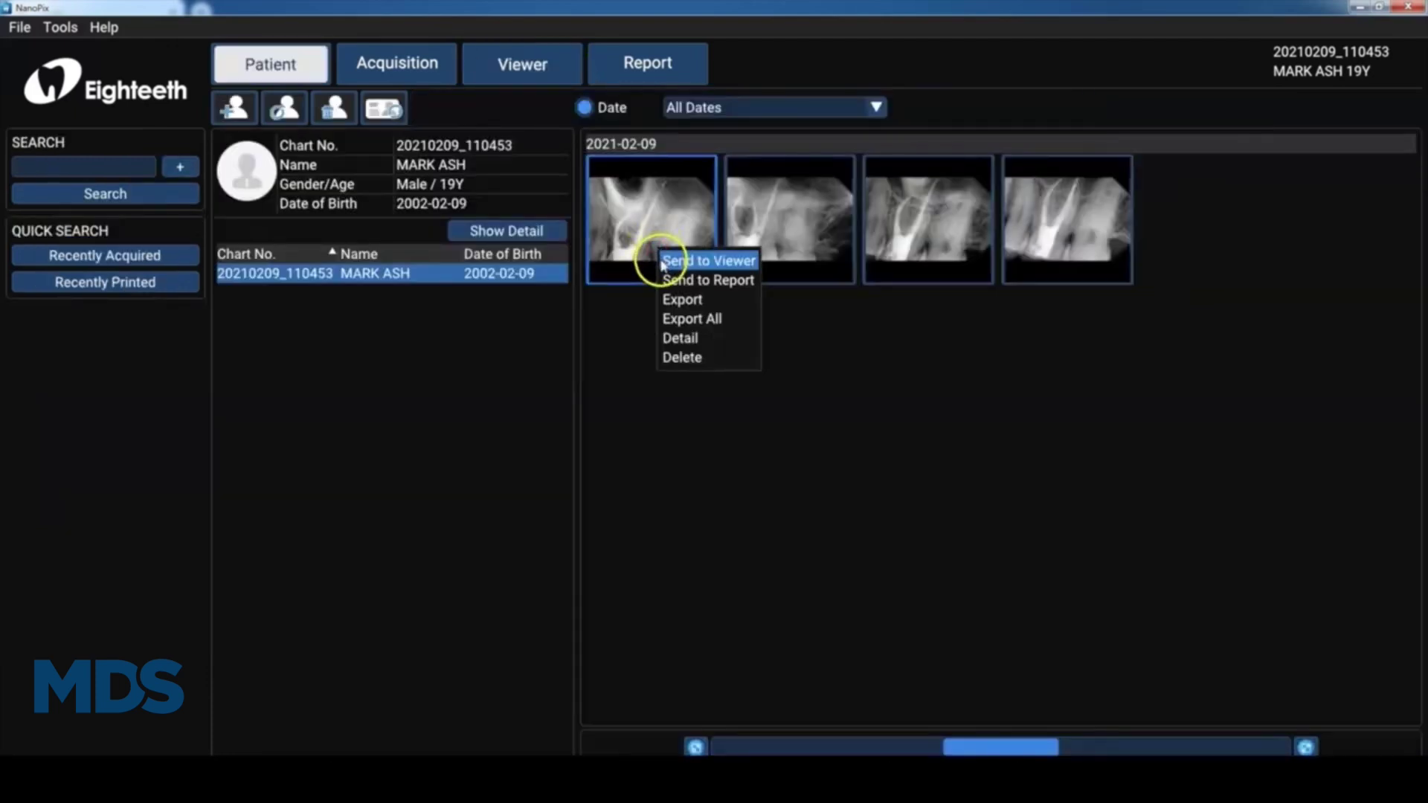
click(664, 299)
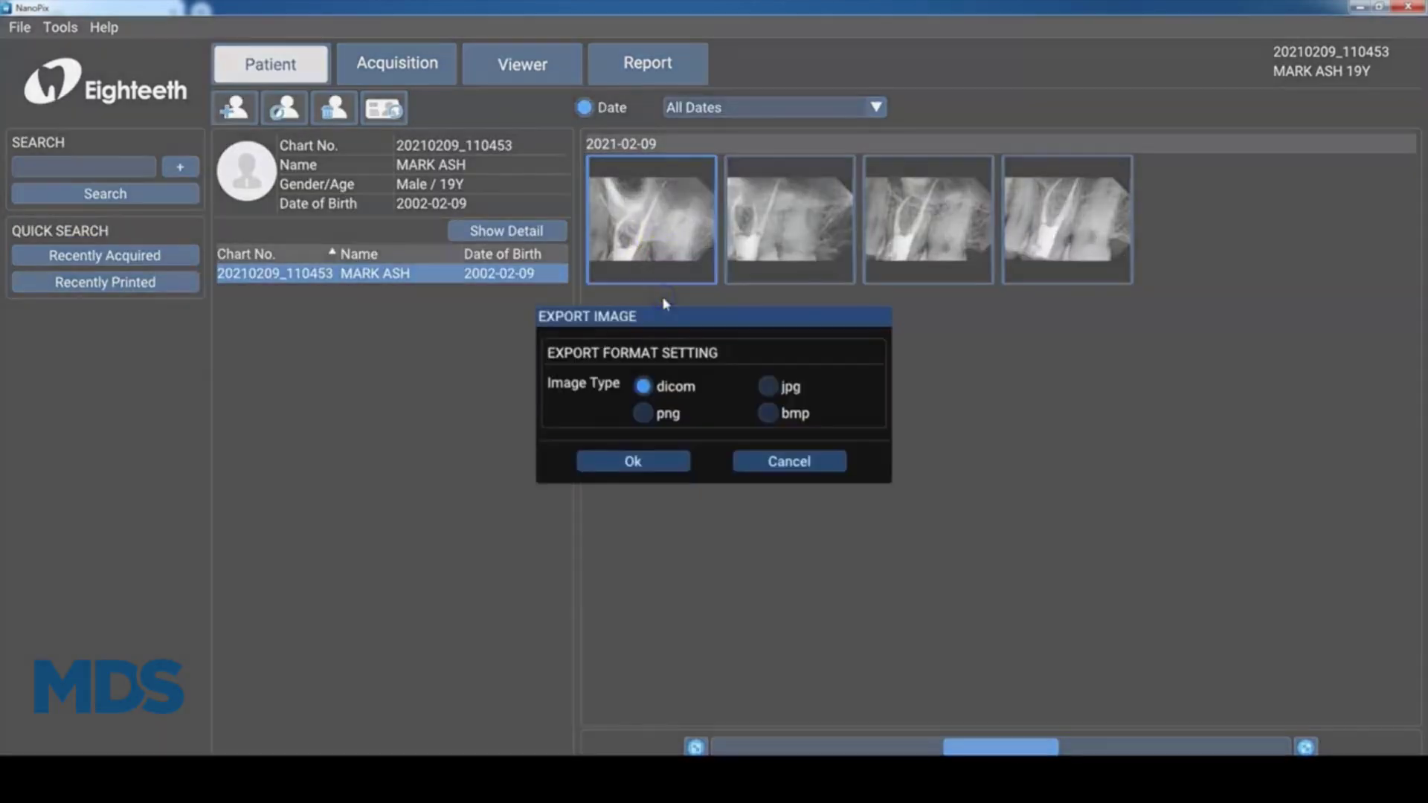
click(755, 473)
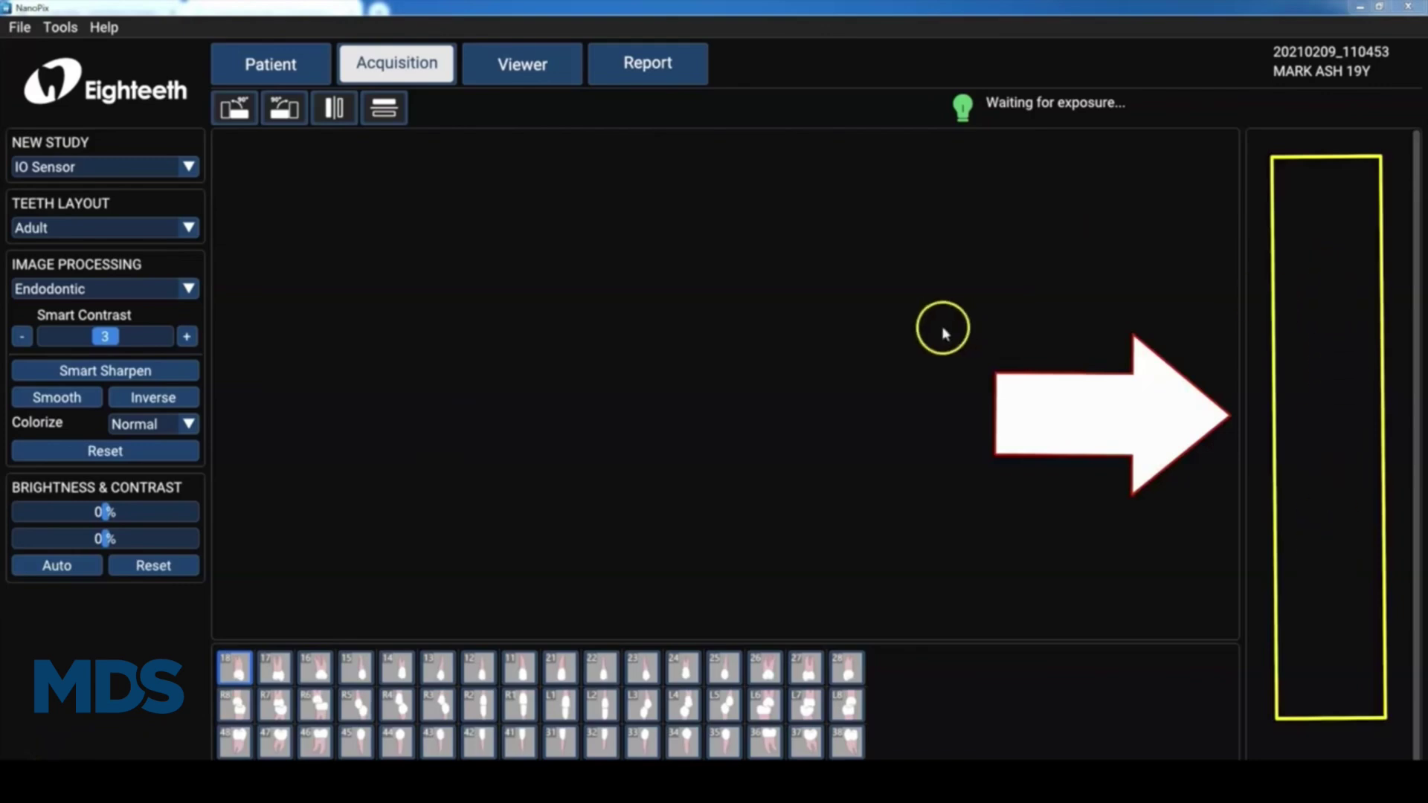
Keep sensor as study source, Adult teeth layout after trying Child, and Endodontic processing
click(189, 168)
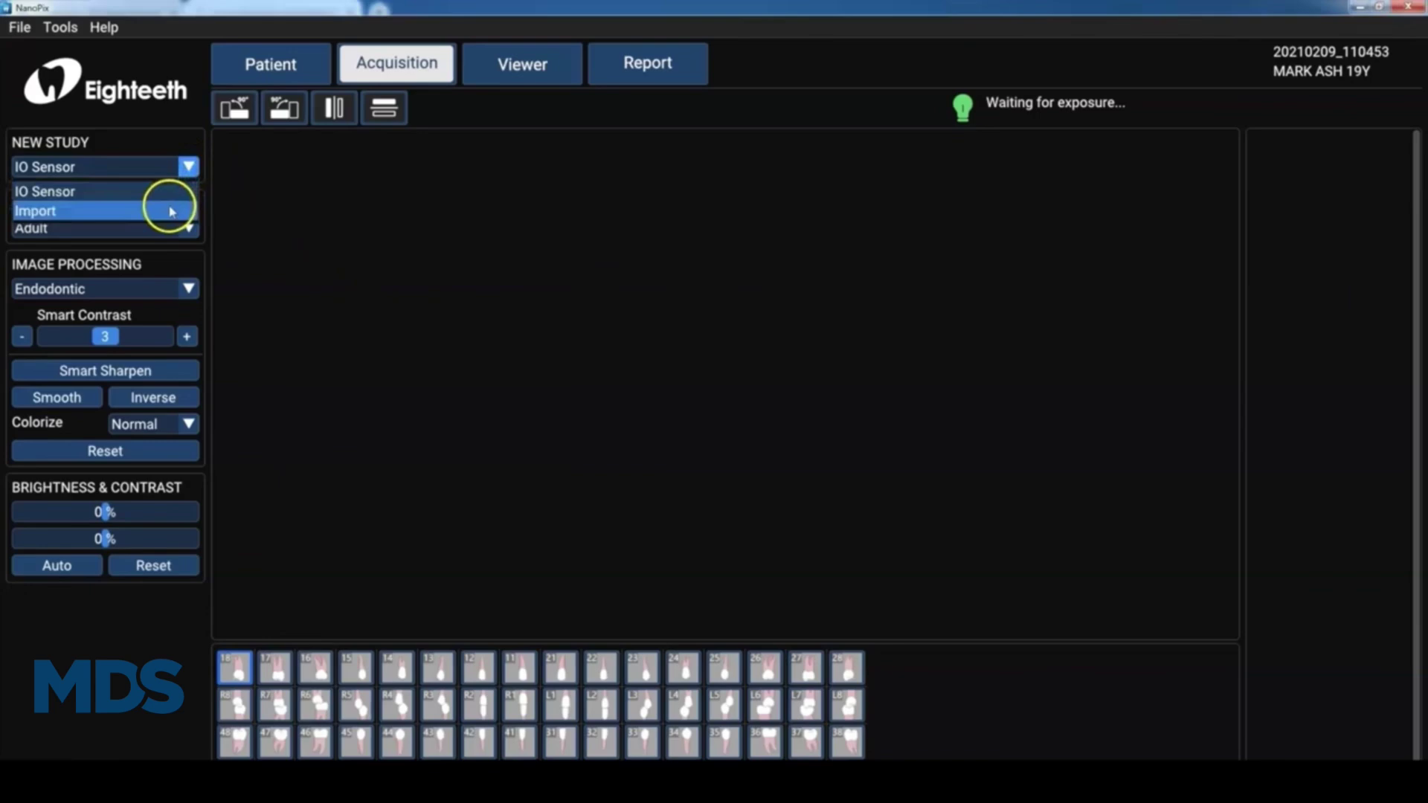
click(221, 180)
click(187, 228)
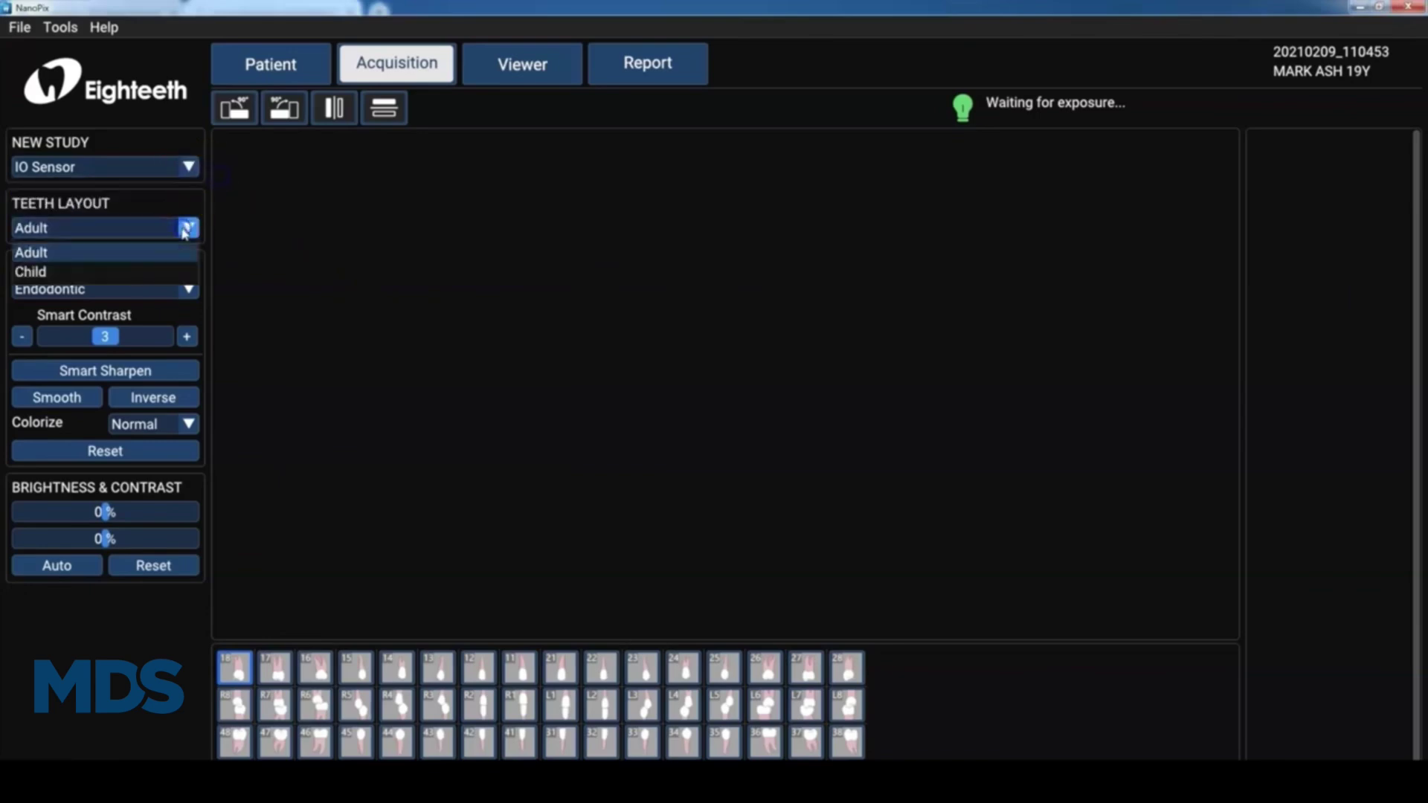
click(174, 270)
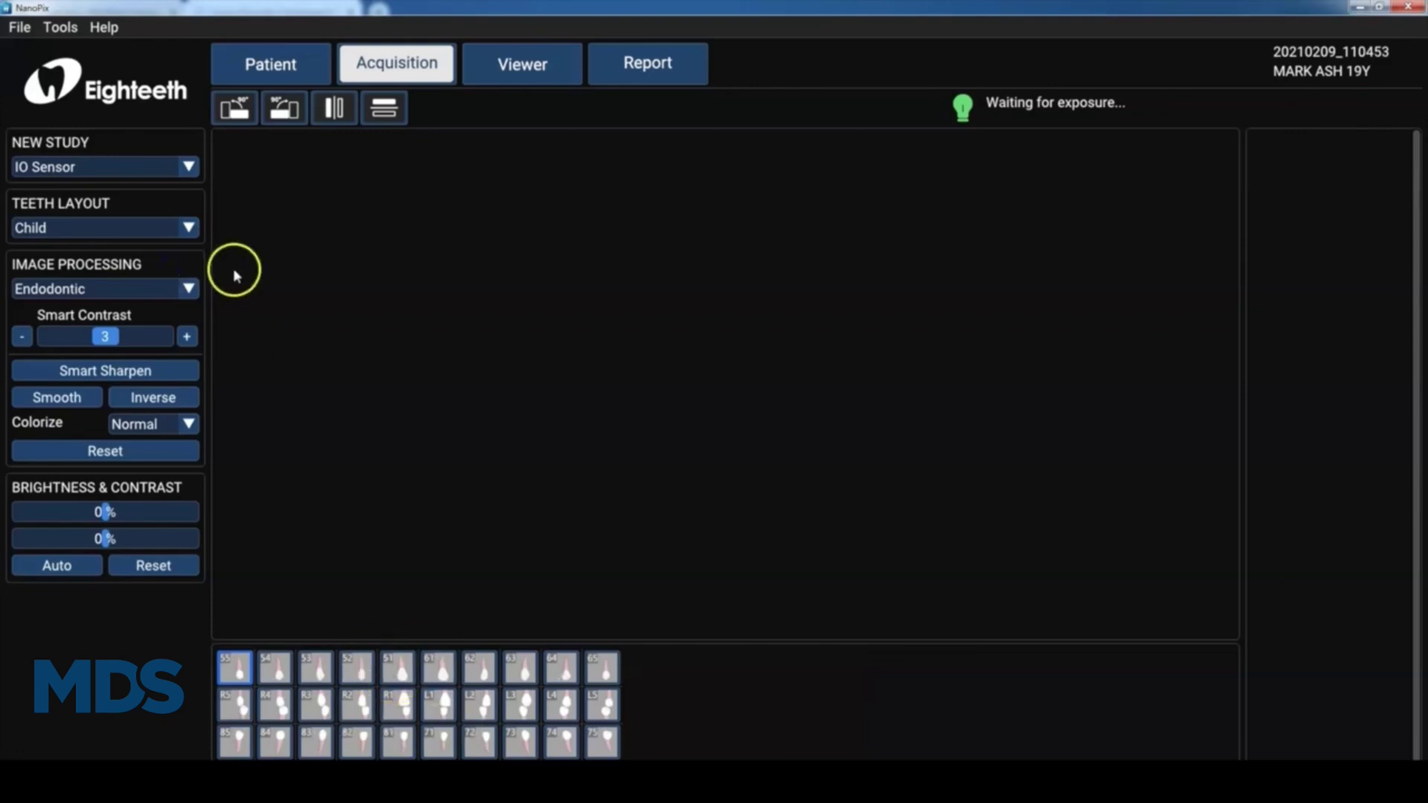
click(190, 227)
click(181, 251)
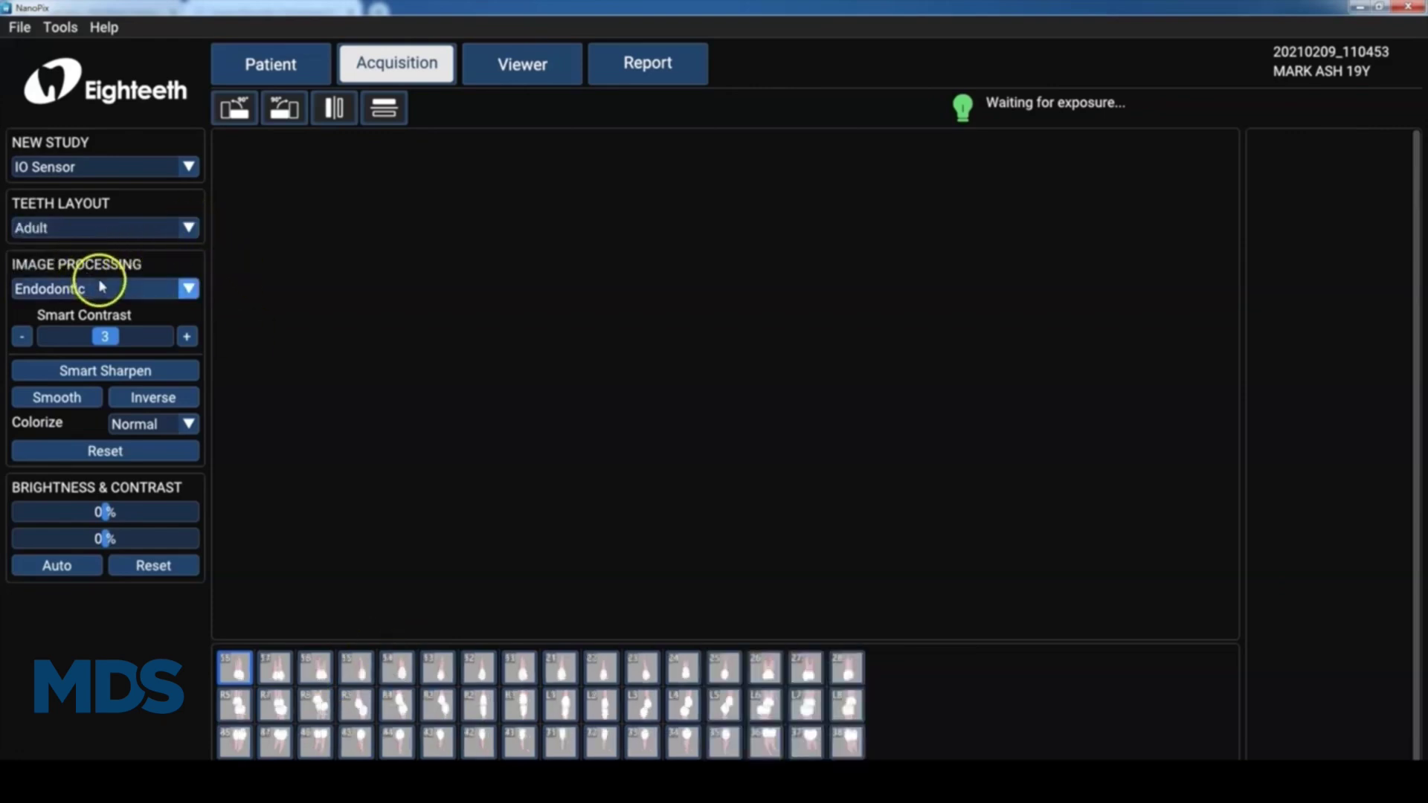
click(102, 287)
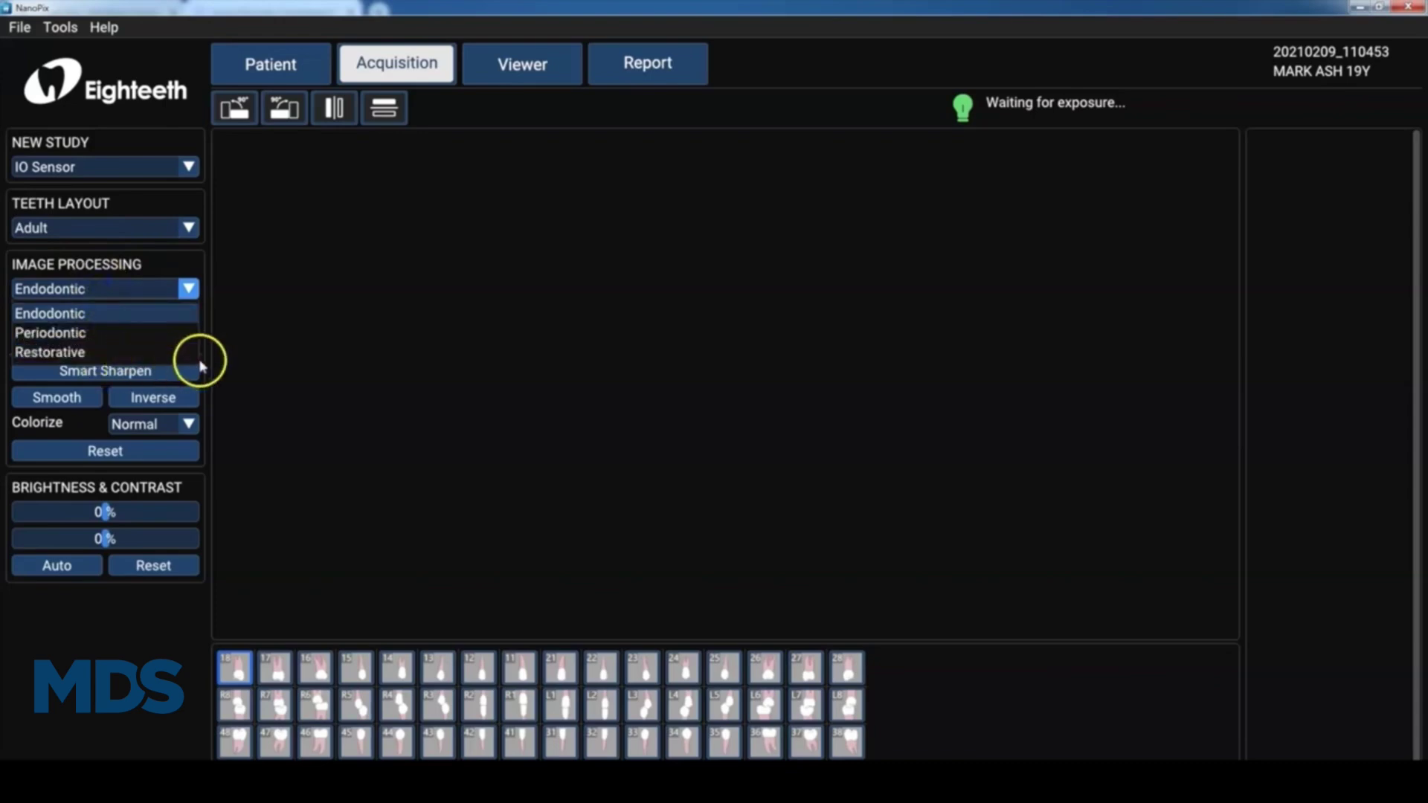
click(270, 339)
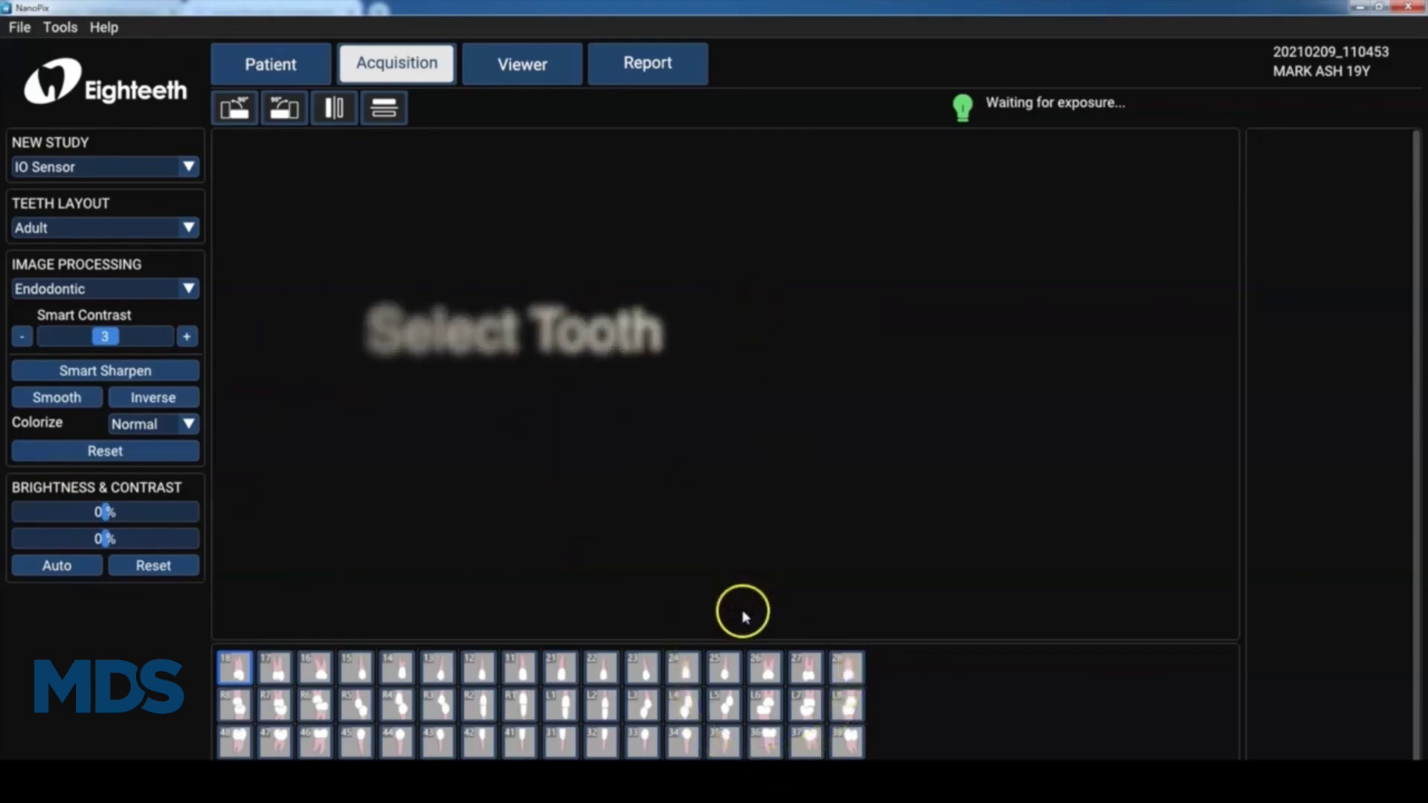
Select tooth 26 in the tooth chart for the exposure
click(758, 658)
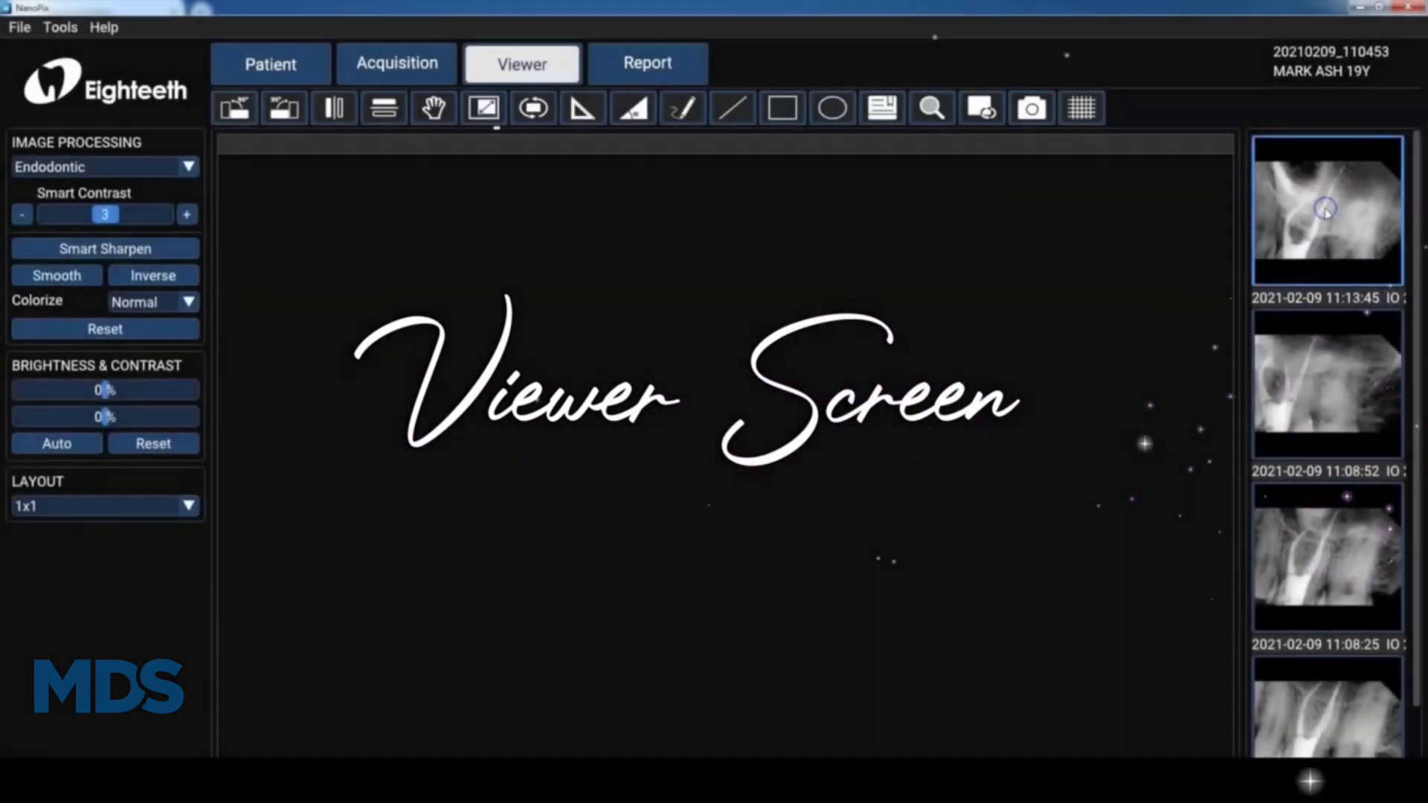
Show the 11:08:52 and 11:13:45 radiographs side by side in a two-pane layout
click(1325, 210)
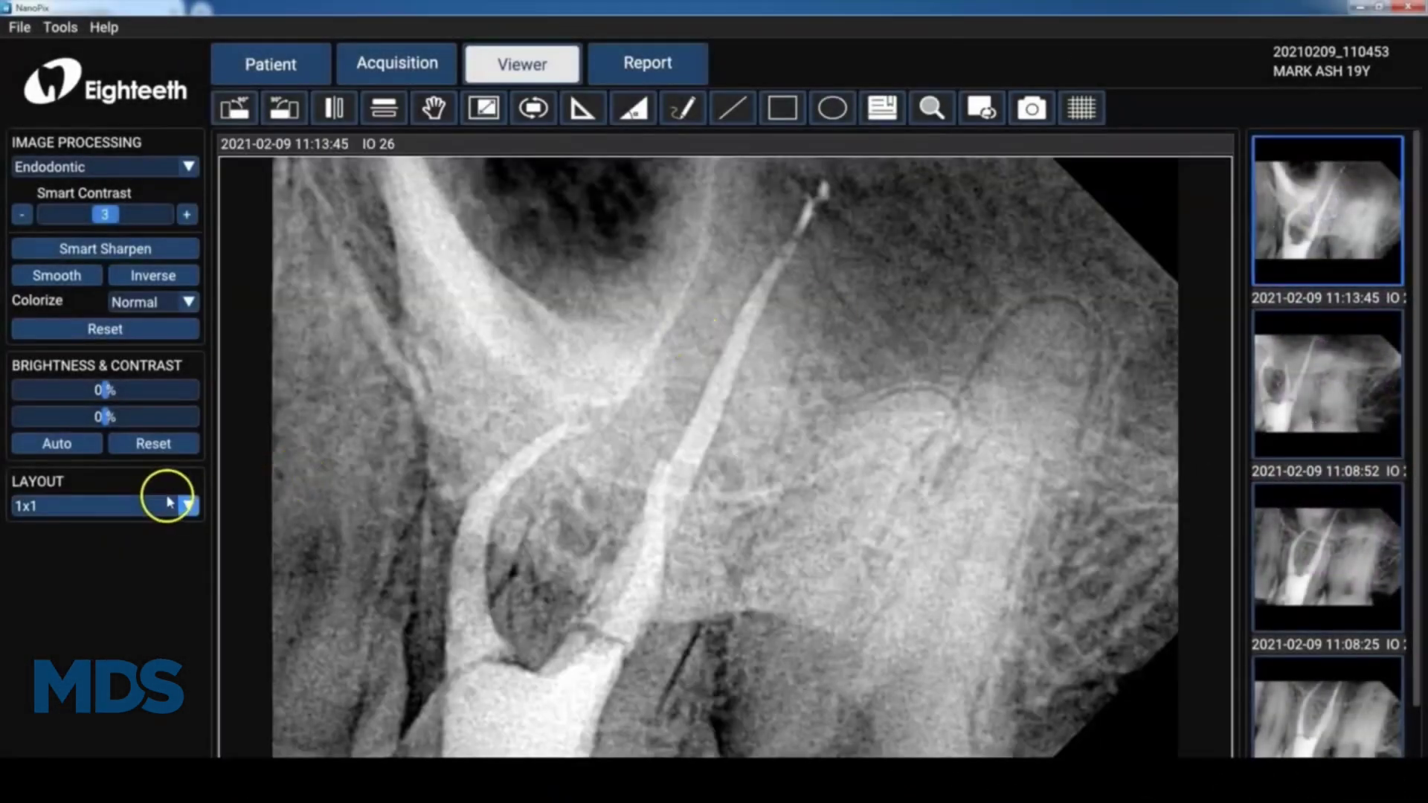
click(182, 506)
click(148, 550)
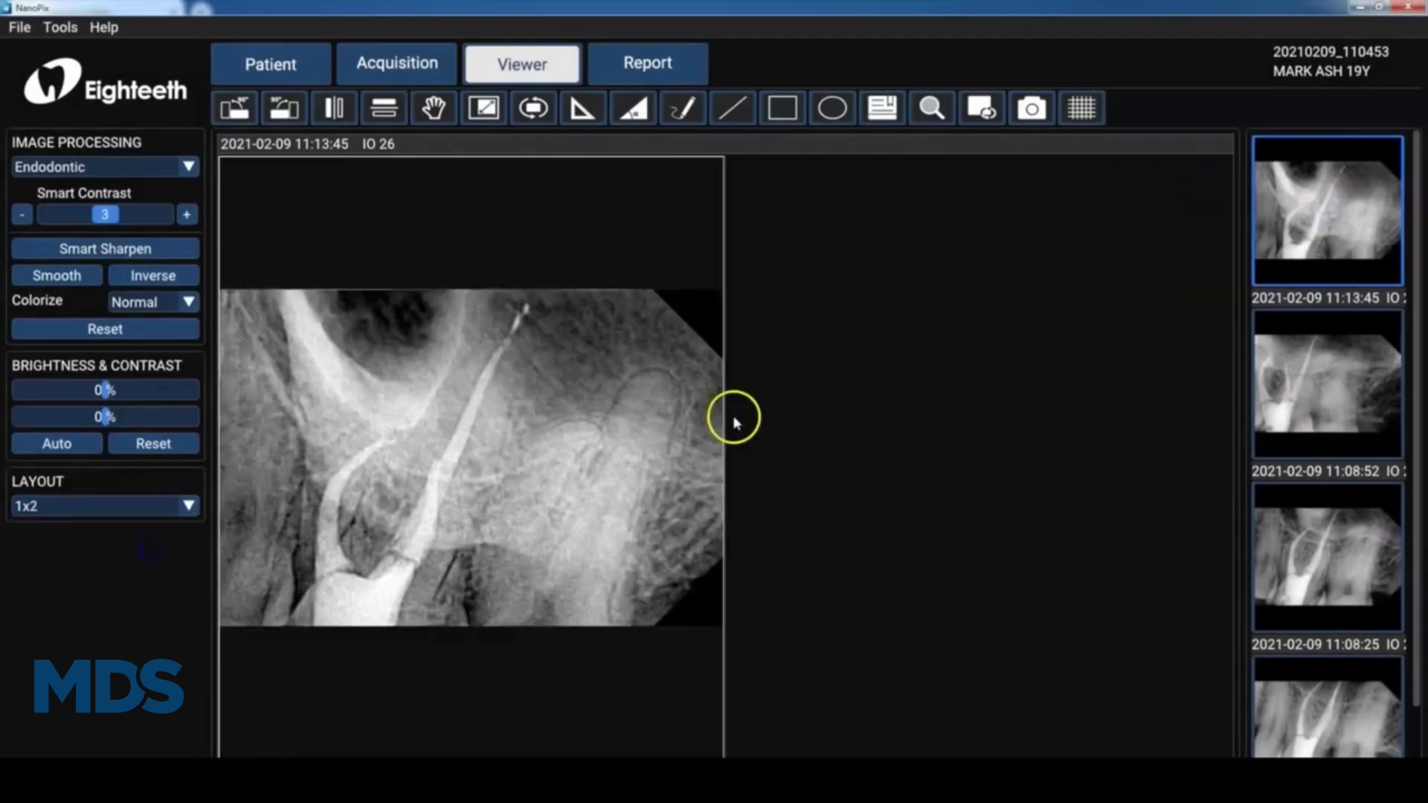
click(1273, 379)
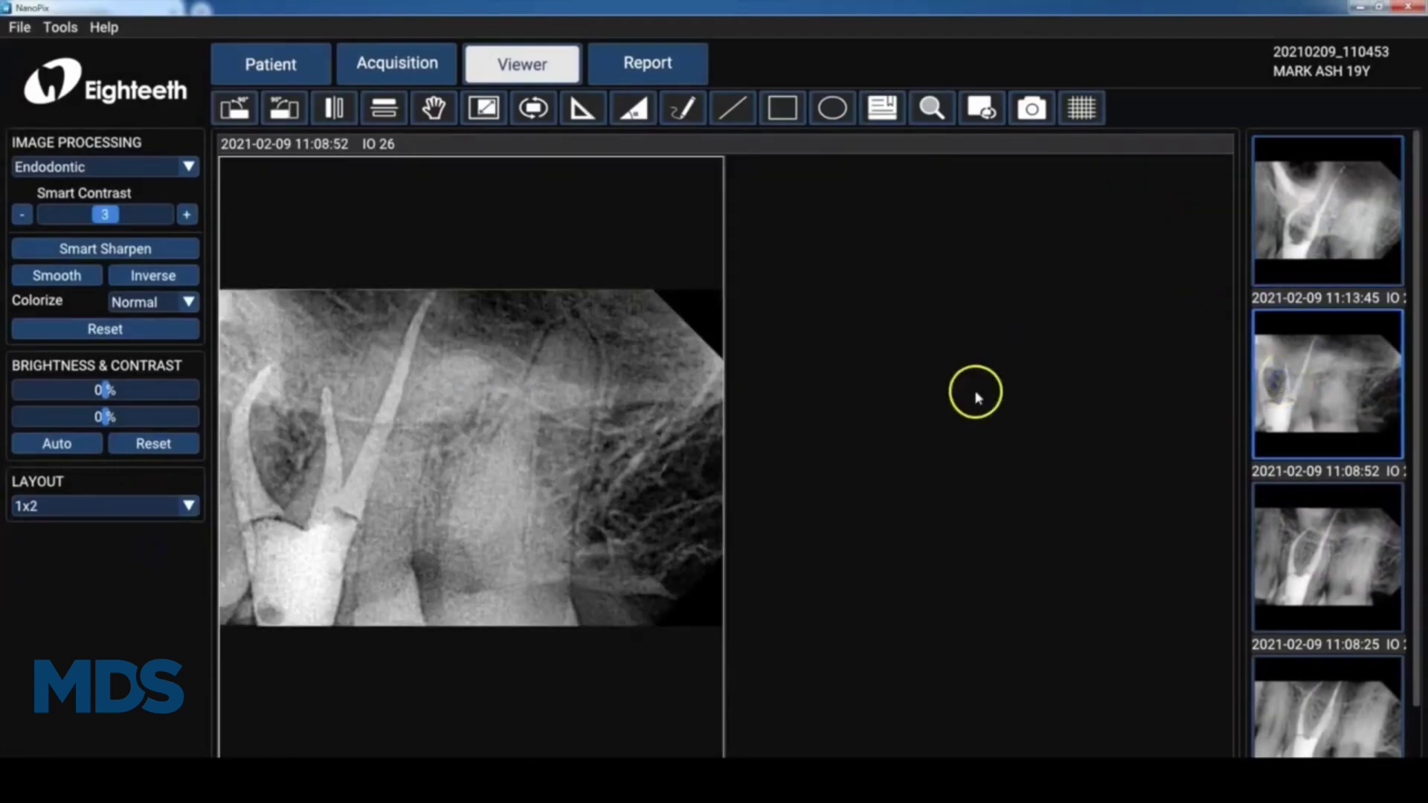
click(976, 397)
click(1289, 242)
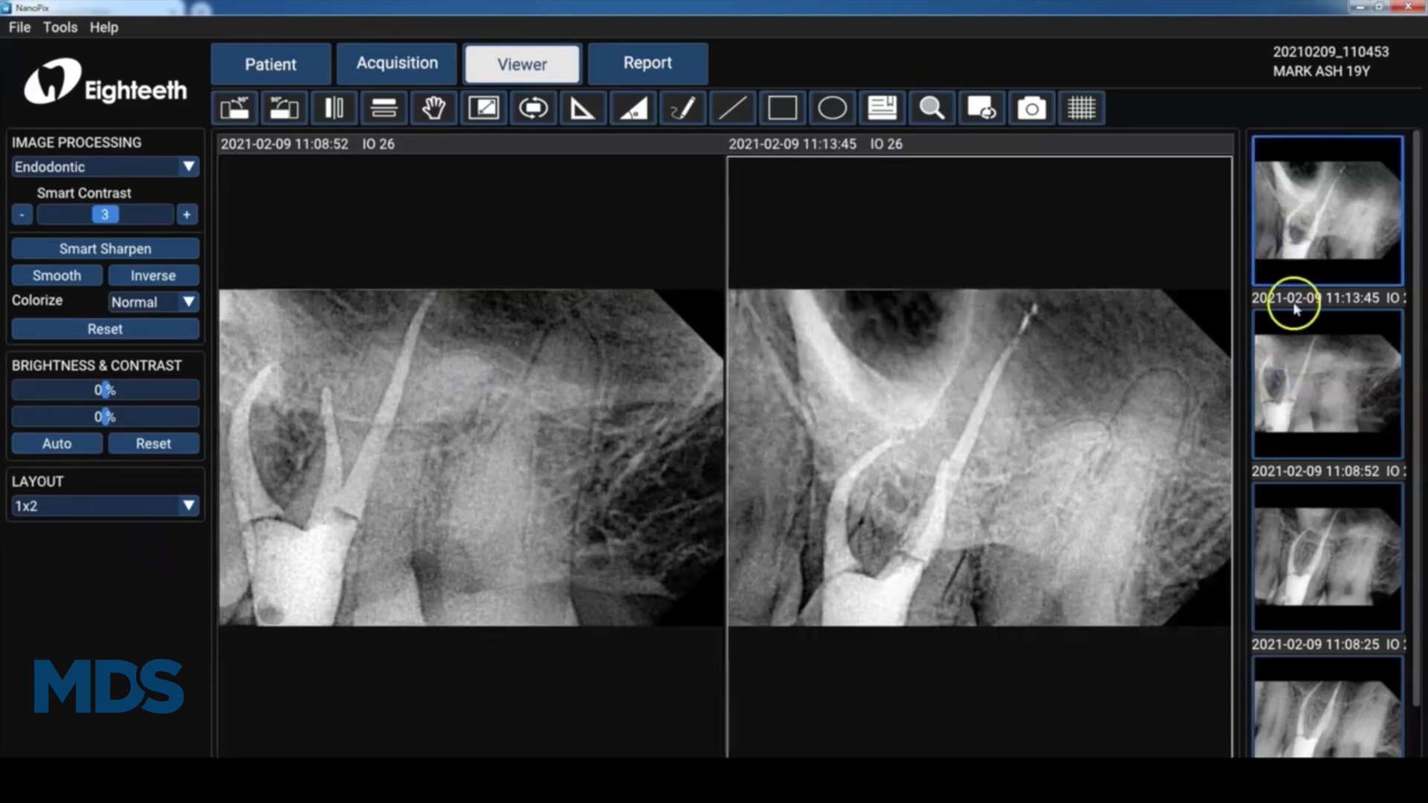
Make the left pane active and switch the viewer layout to 1x1
click(270, 305)
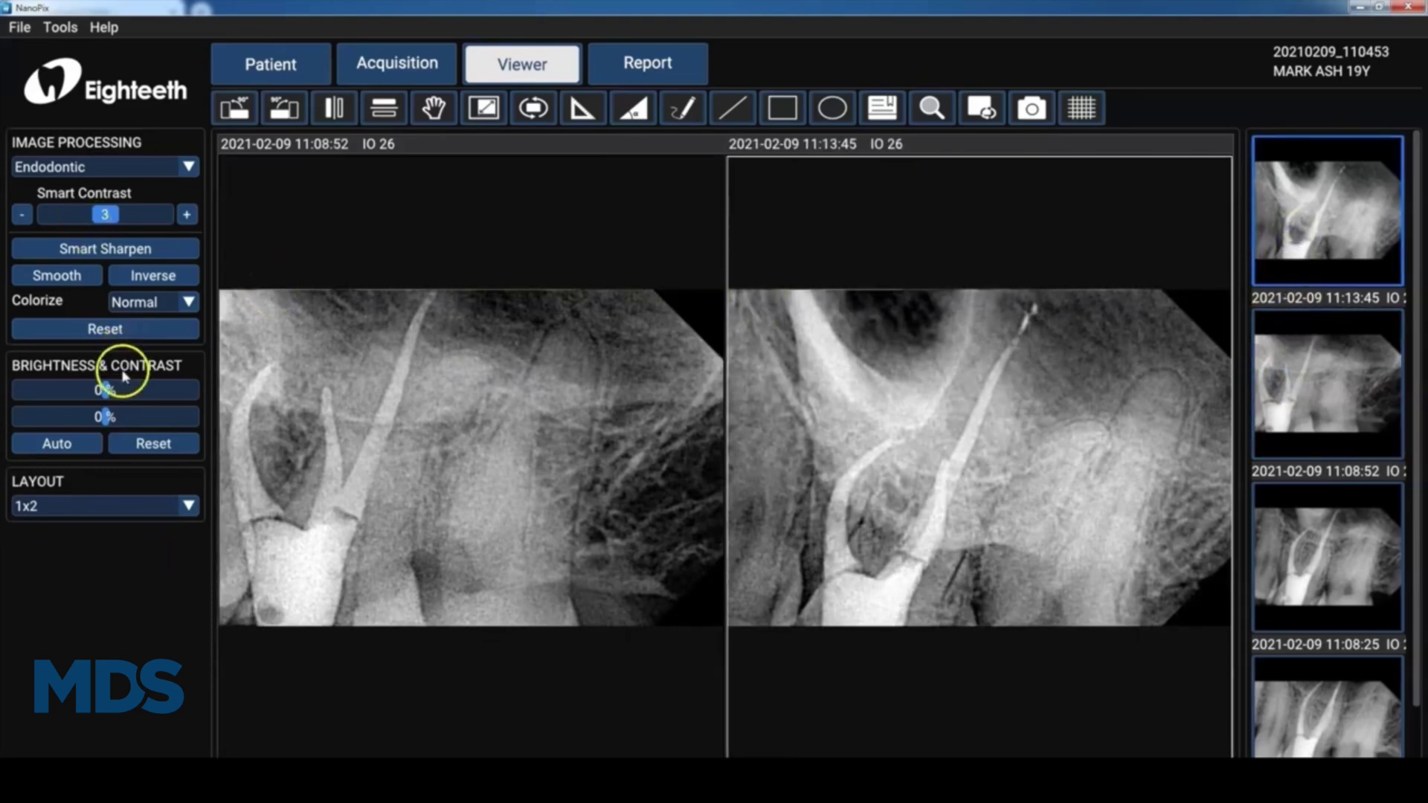
click(191, 508)
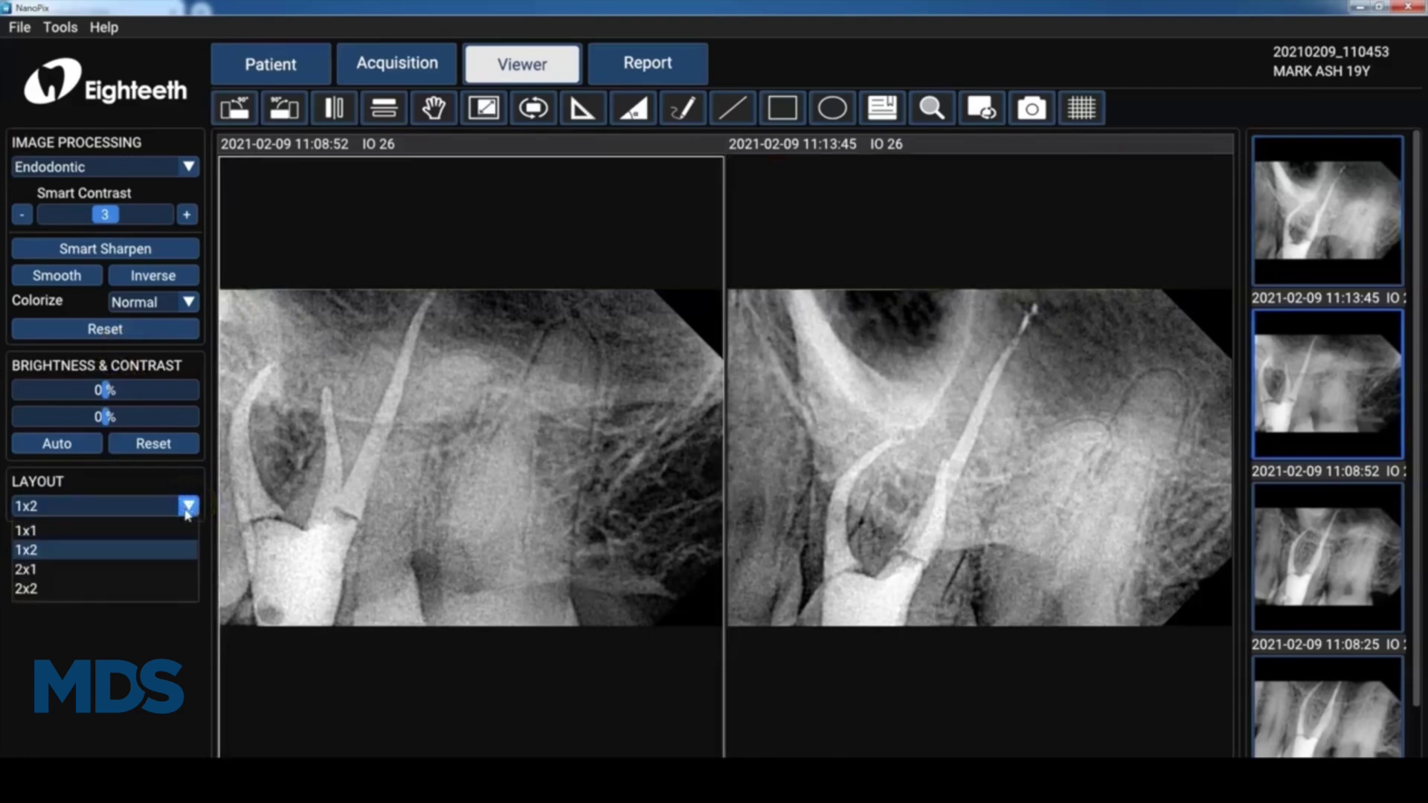
click(182, 530)
Keep the Endodontic preset, darken to -50% brightness, set -2% contrast, apply Smart Sharpen
click(187, 167)
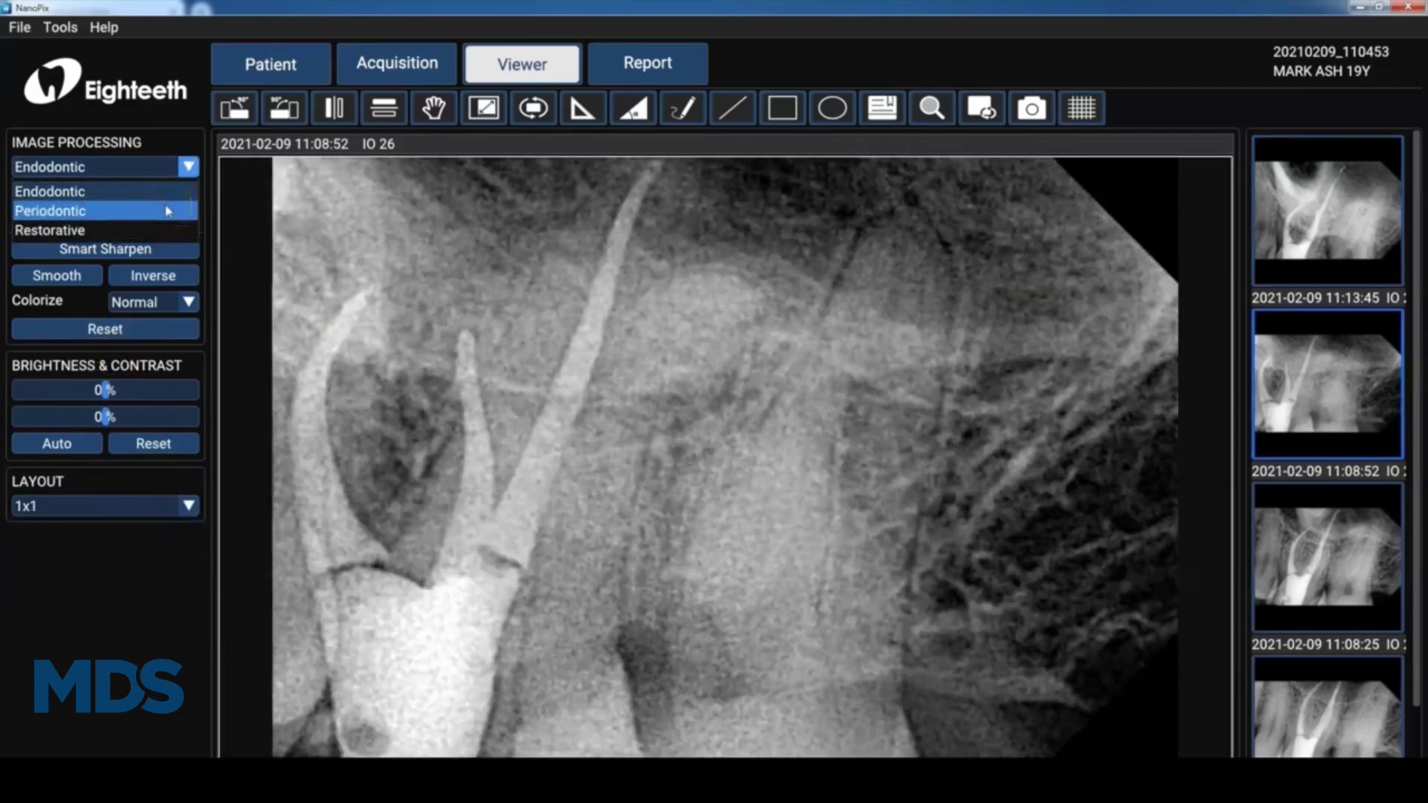
click(267, 229)
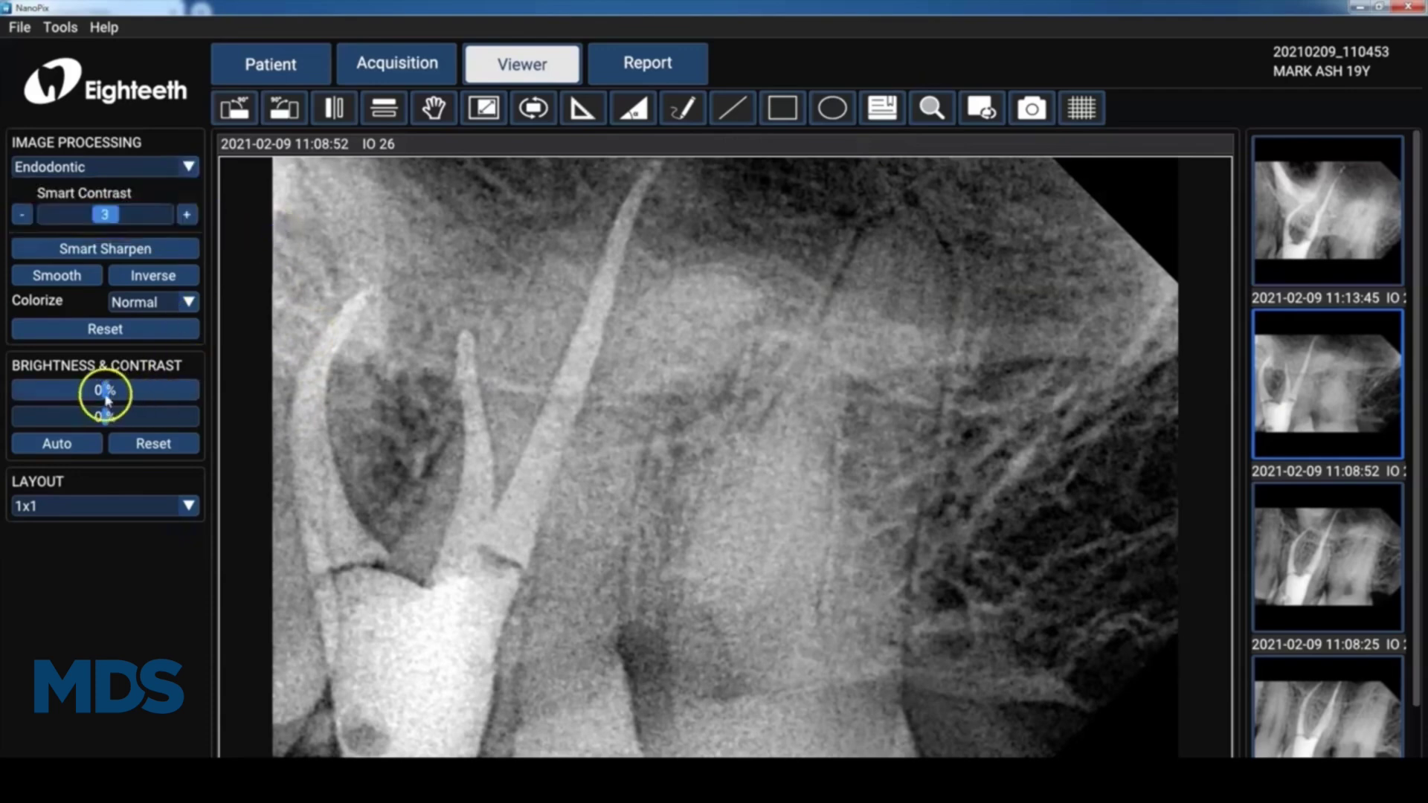
mouse_move(106, 394)
mouse_down()
mouse_move(63, 390)
mouse_move(121, 419)
mouse_move(105, 415)
mouse_up()
click(161, 253)
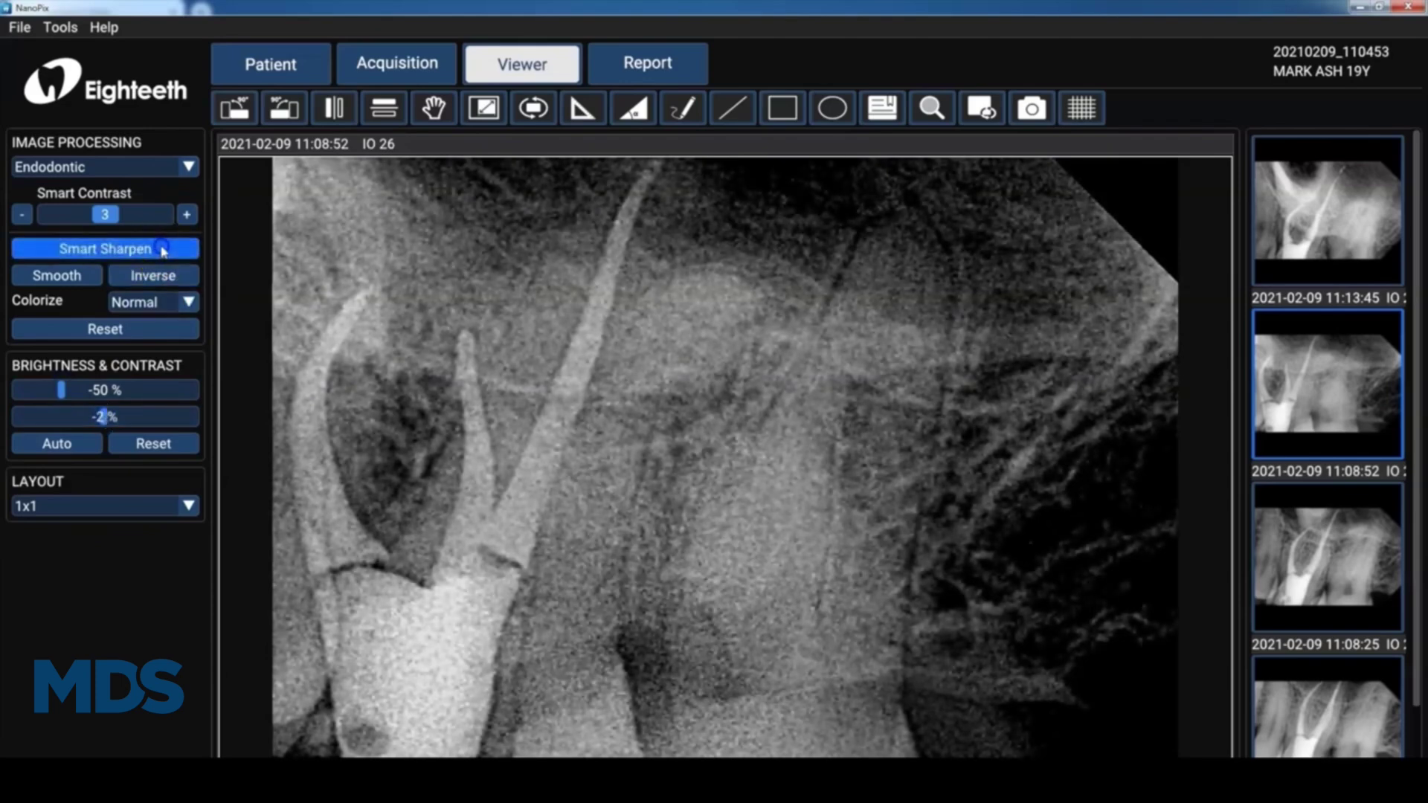
click(163, 250)
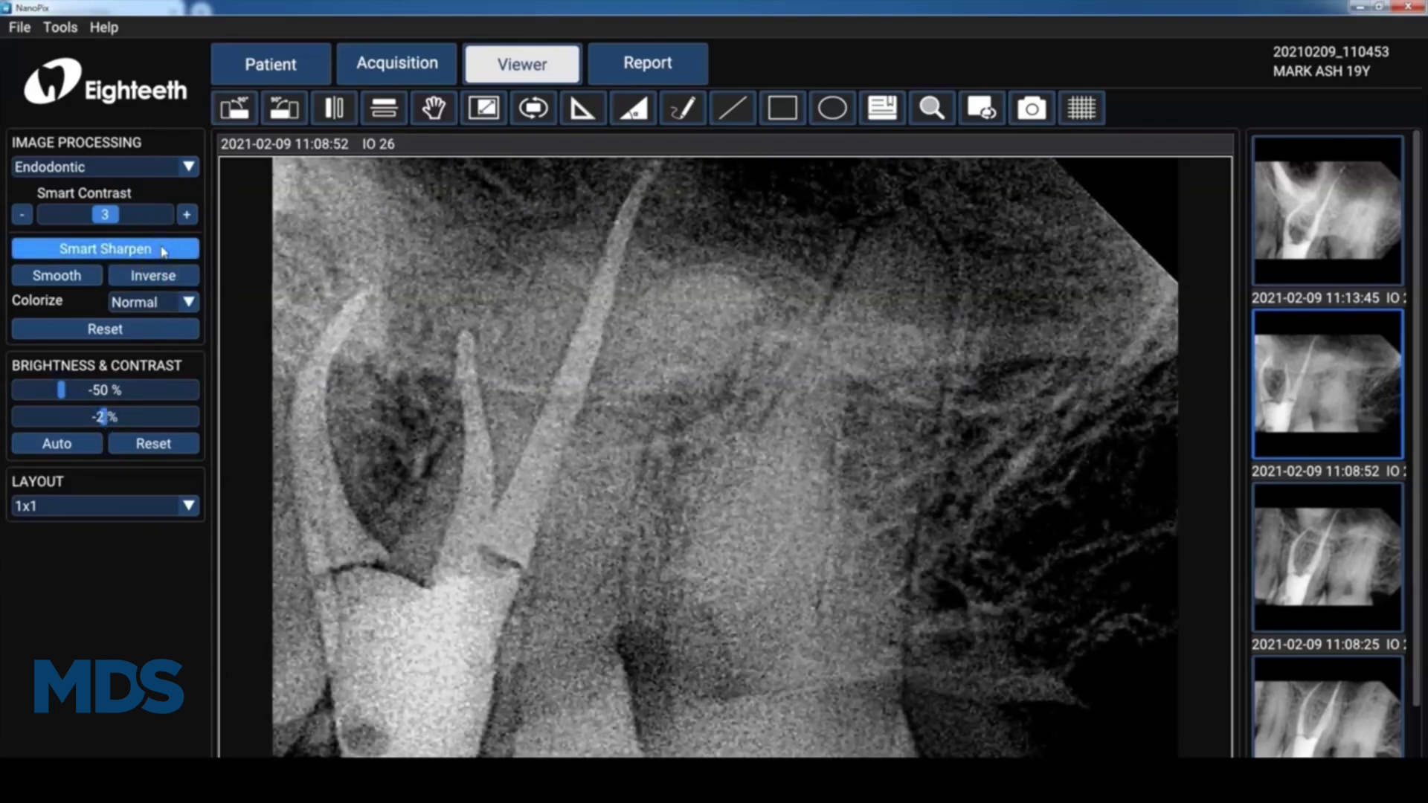
Toggle Inverse on and off, apply the Common colour map, and raise brightness to about 3%
click(161, 280)
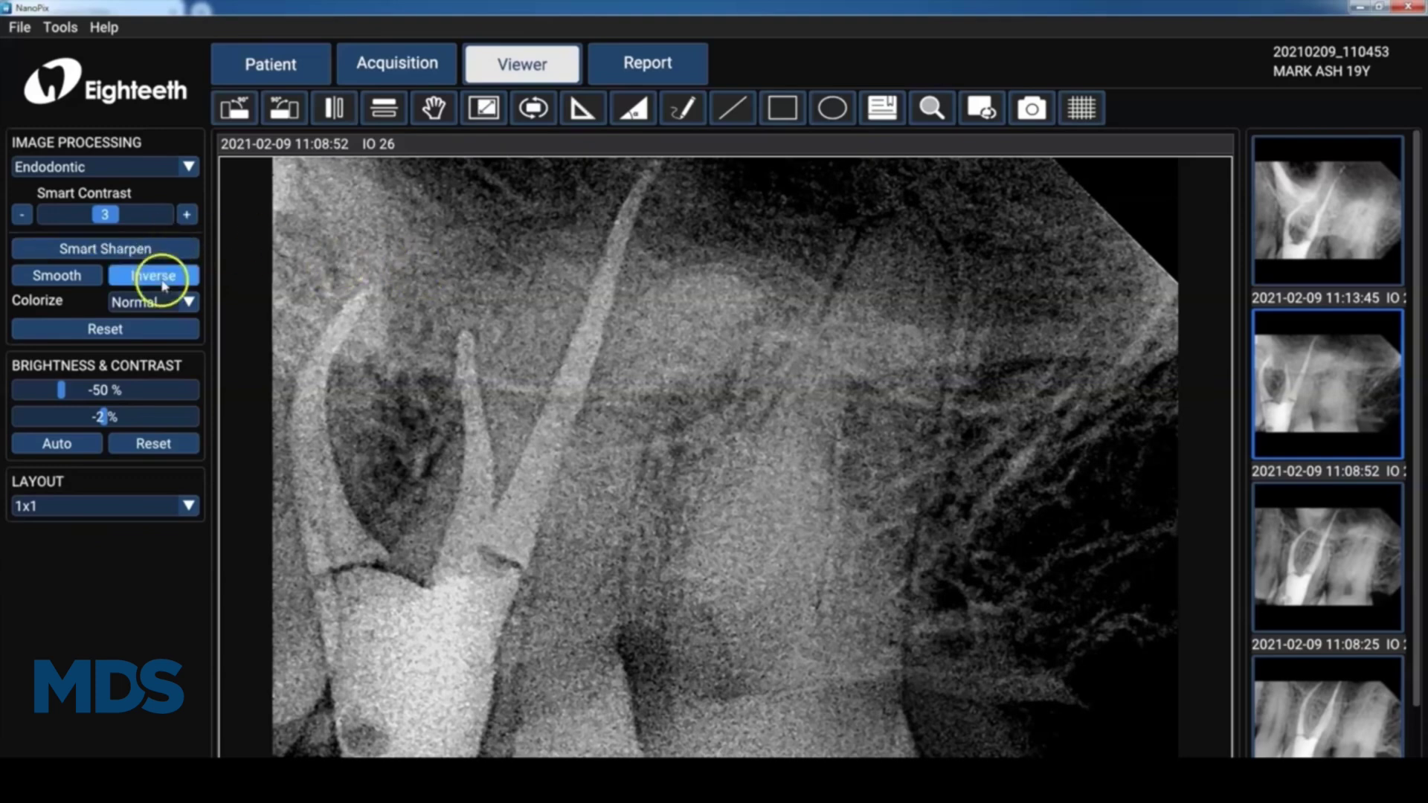
click(172, 285)
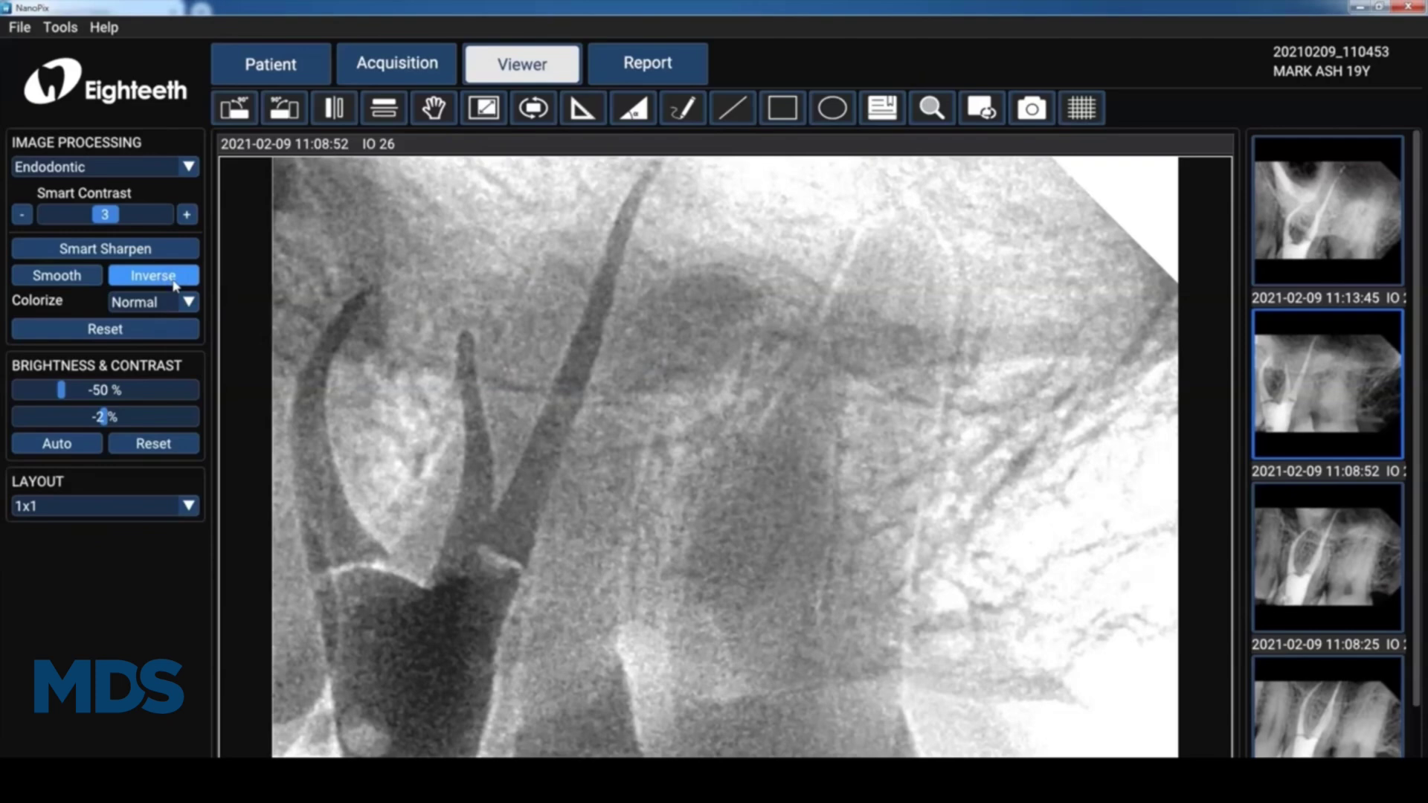
click(174, 286)
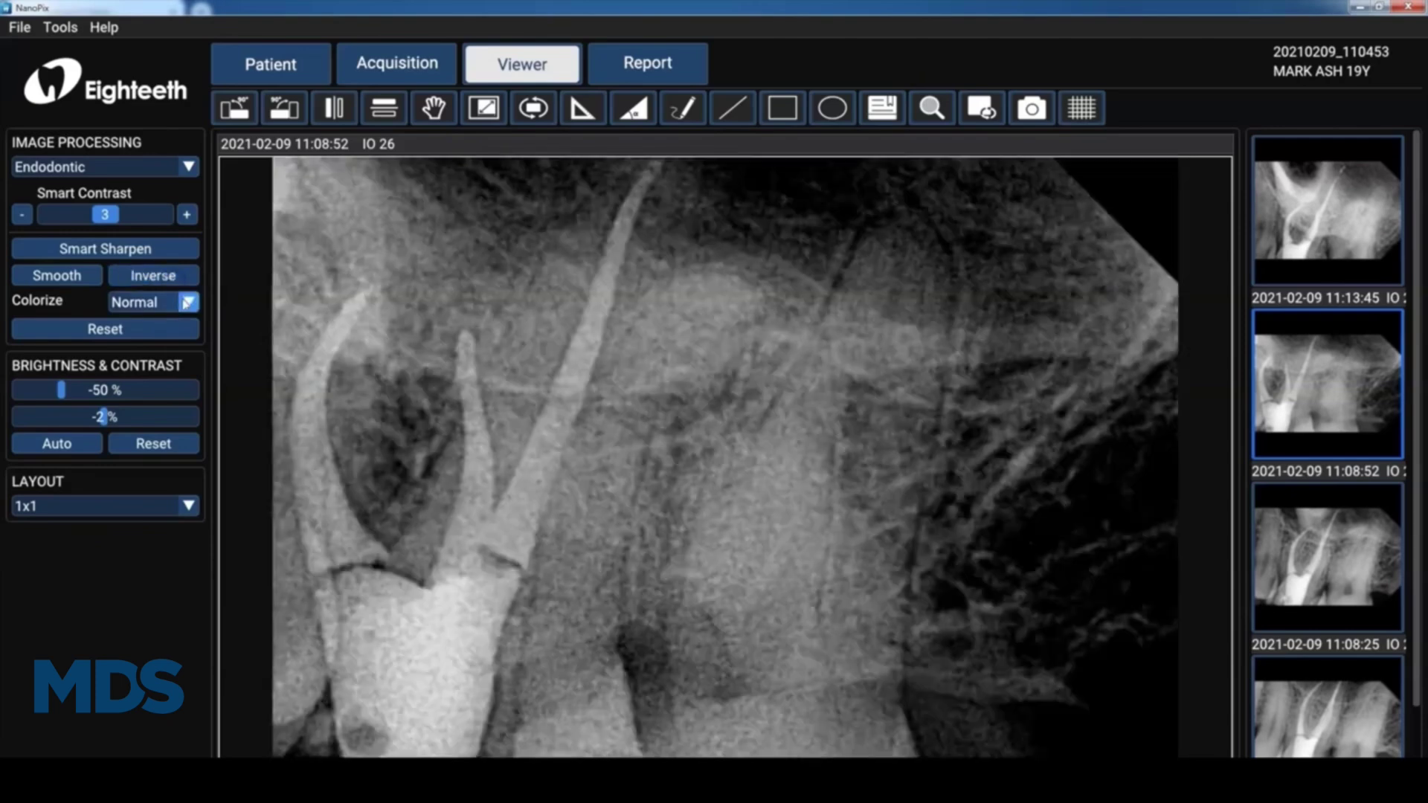
click(187, 302)
click(168, 353)
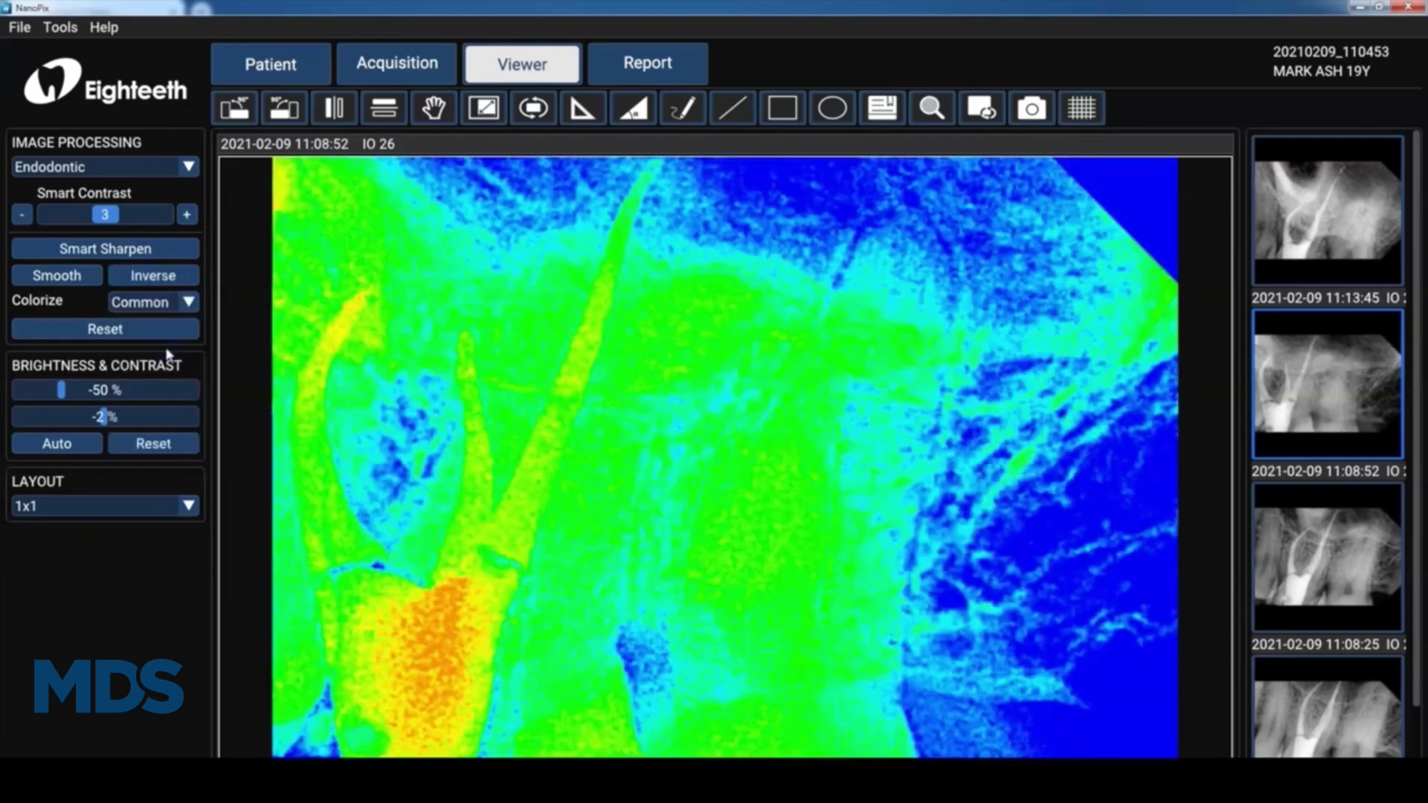
mouse_move(67, 396)
mouse_down()
mouse_move(138, 395)
mouse_move(75, 392)
mouse_up()
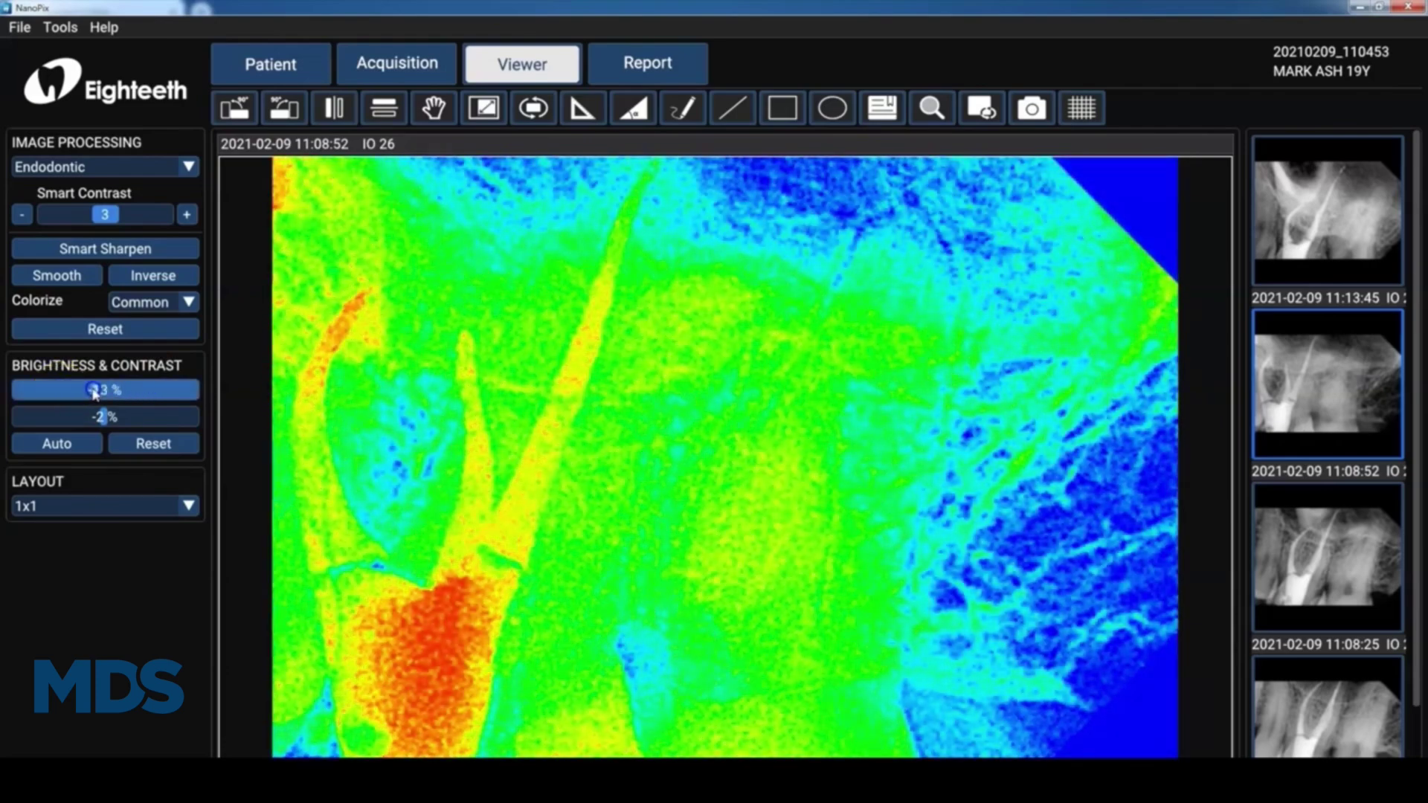
Restore default greyscale processing and rotate the radiograph 90° counter-clockwise and back
click(315, 215)
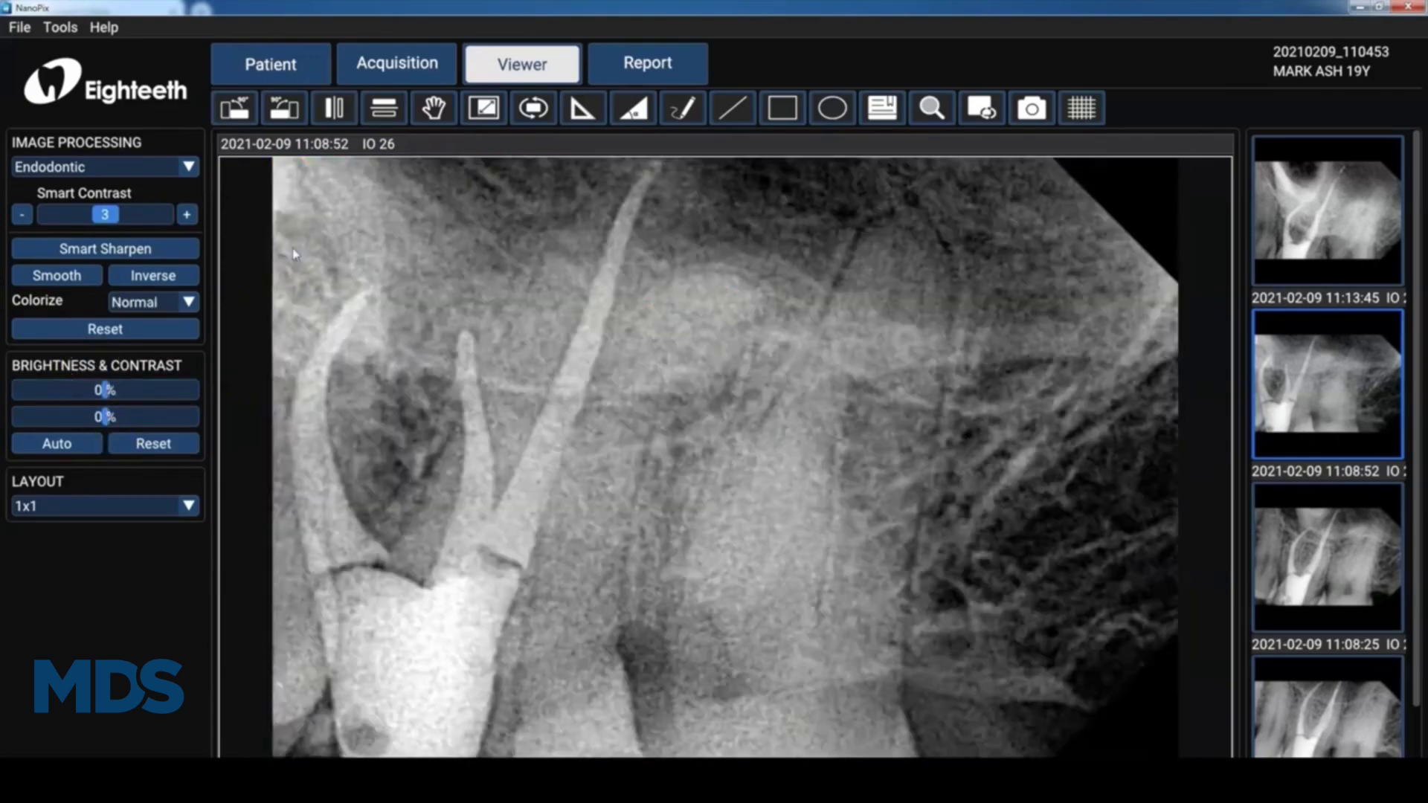
click(244, 113)
click(283, 112)
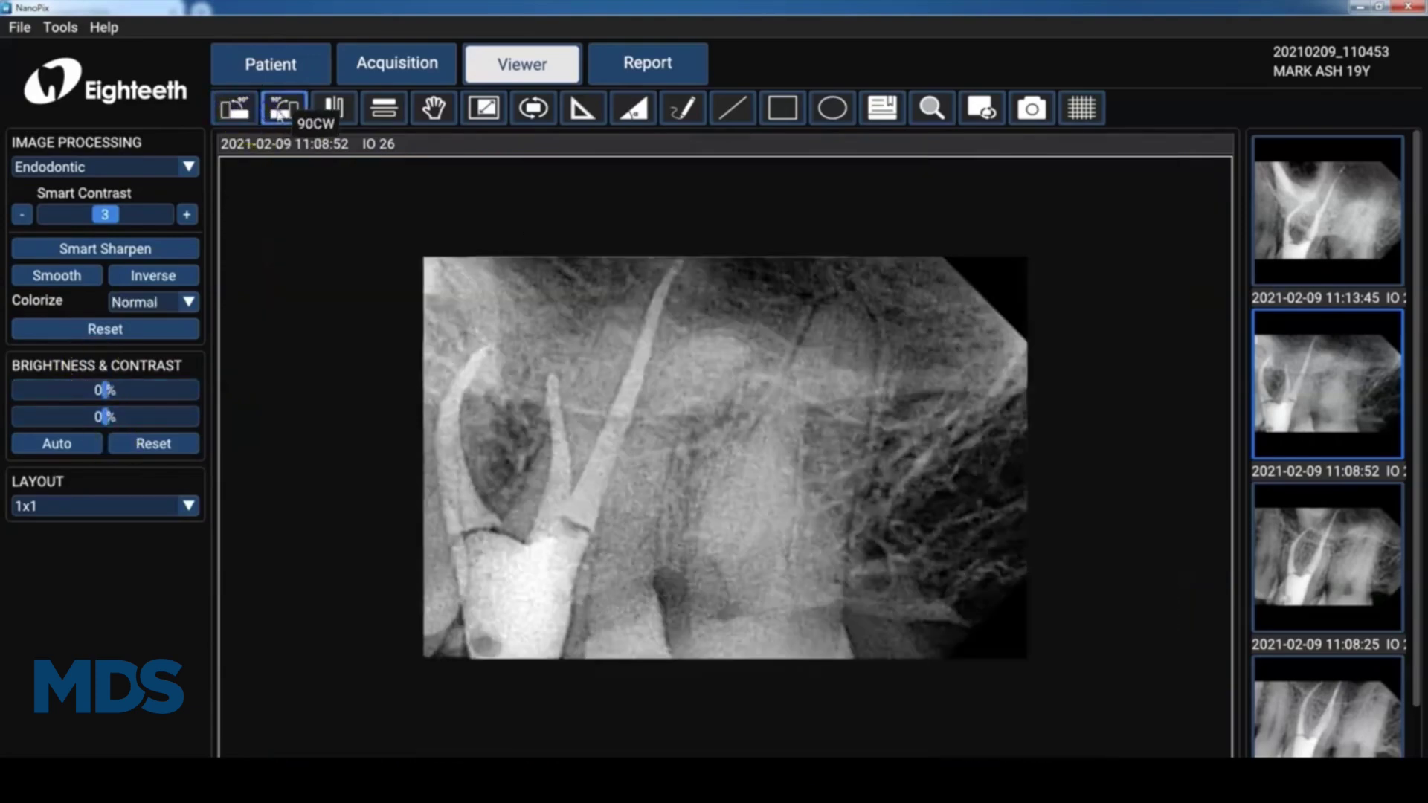
Pan the radiograph left and down, then reset it to fill the viewer
click(434, 109)
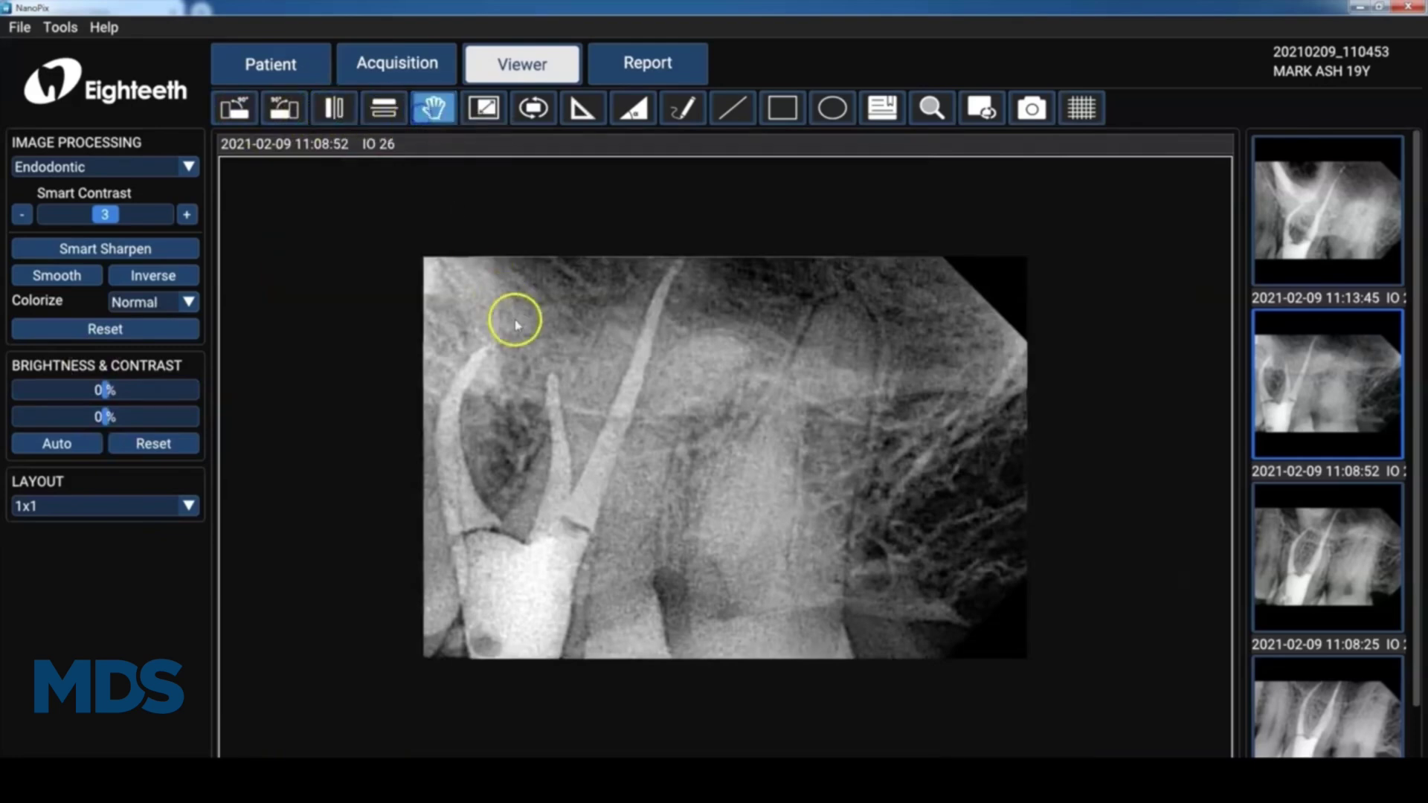
mouse_move(515, 322)
mouse_down()
mouse_move(443, 328)
mouse_move(469, 395)
mouse_move(507, 339)
mouse_up()
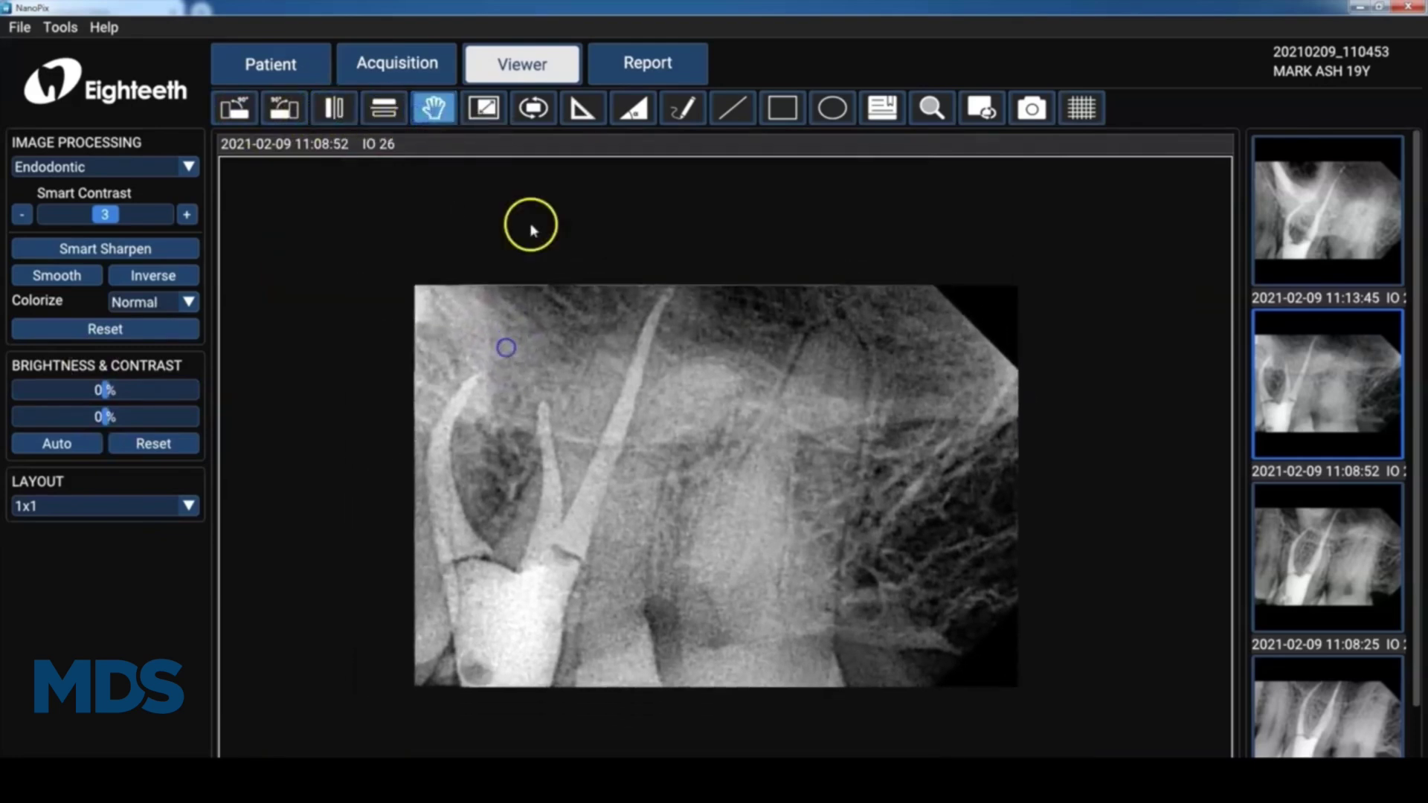
click(532, 111)
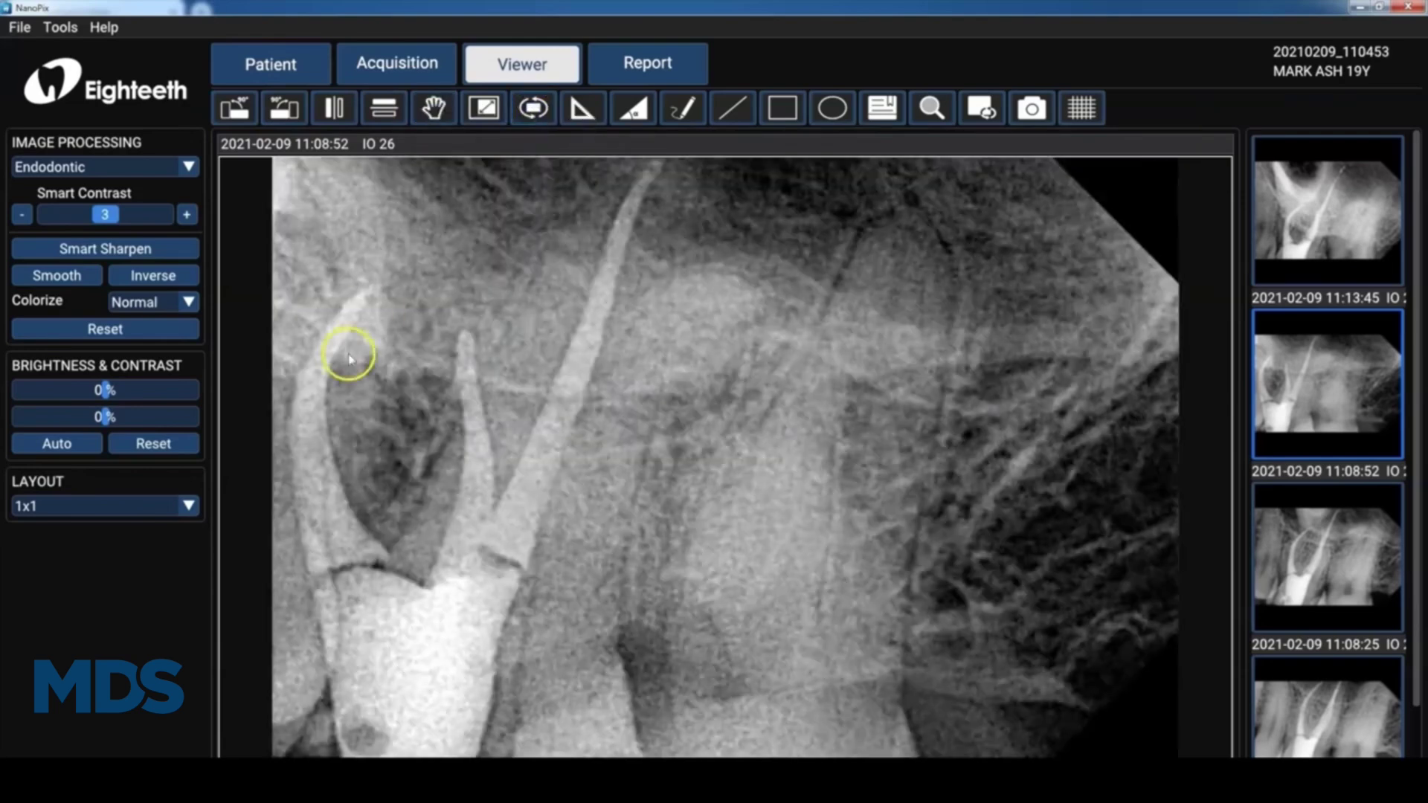
click(188, 505)
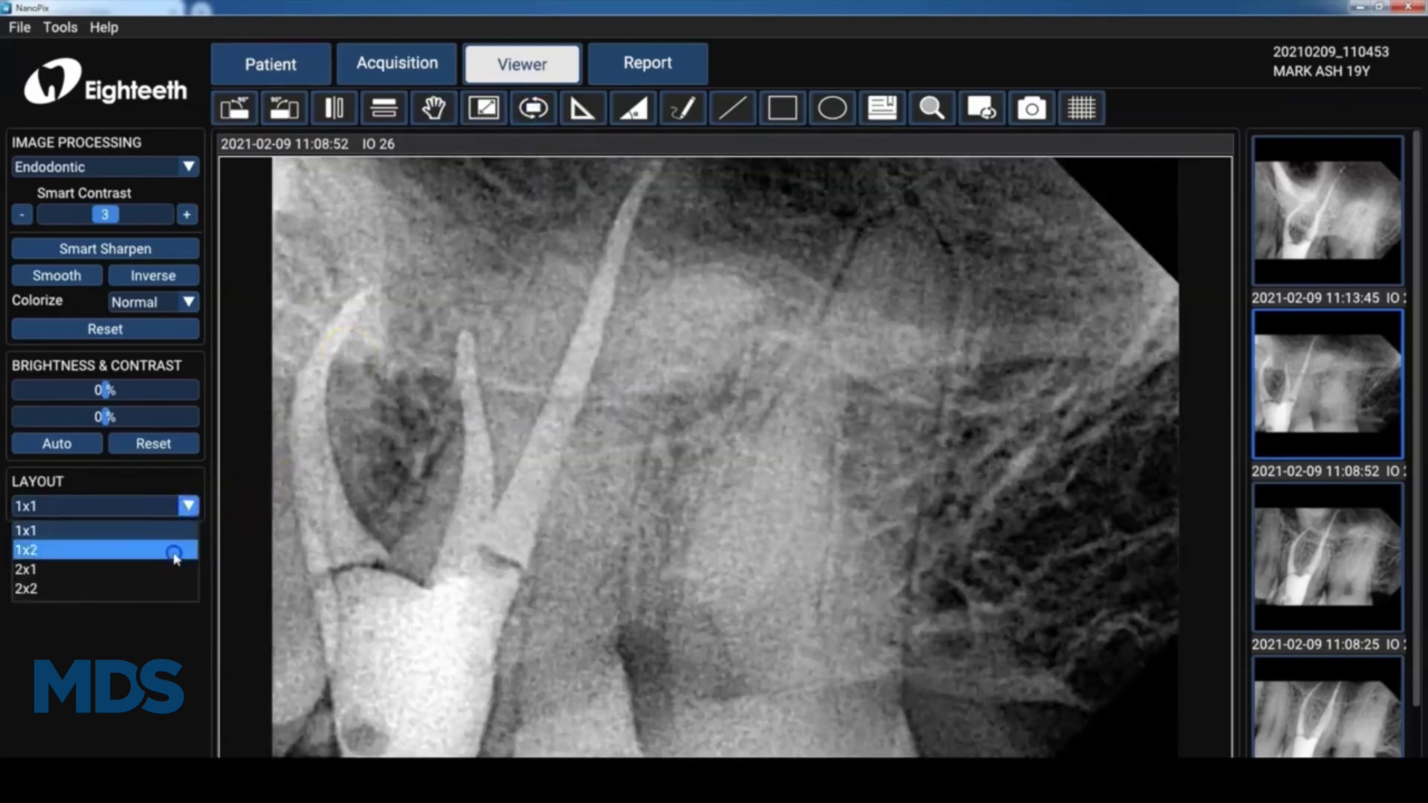
Switch to a 1x2 layout with the 11:13:45 radiograph in the right pane
click(176, 551)
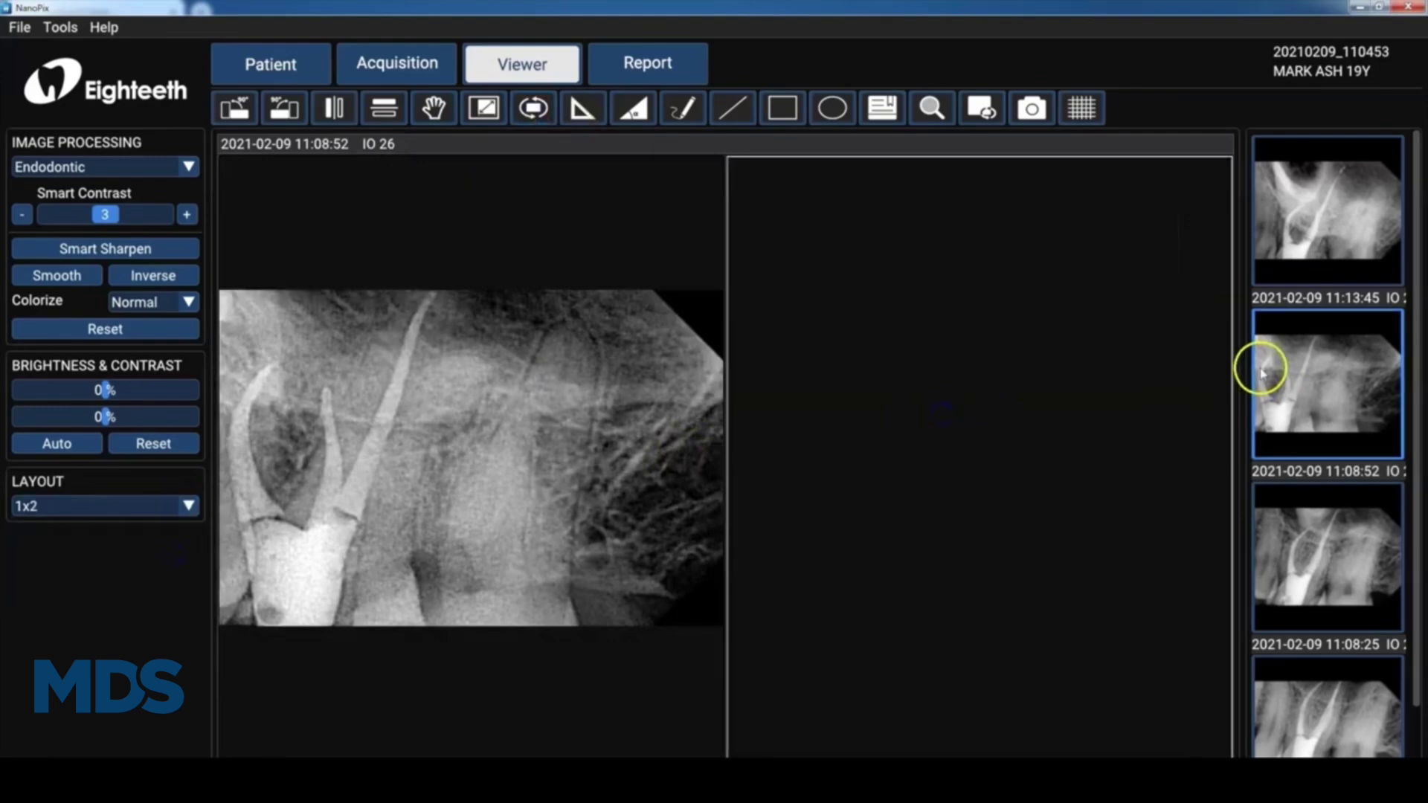
click(1315, 244)
double_click(1314, 243)
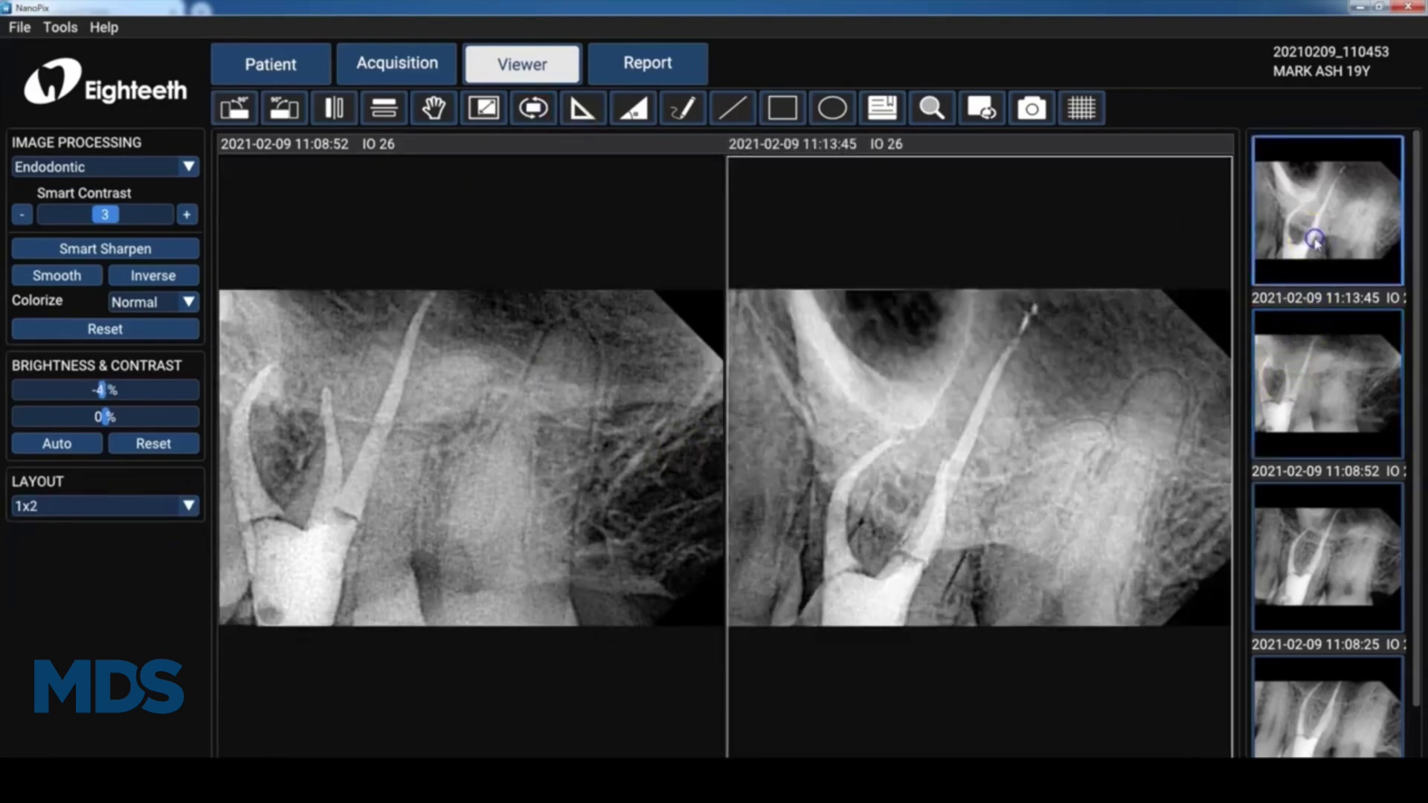
Zoom into the left radiograph, then return it to its full view
click(518, 359)
scroll(518, 359, up, 3)
scroll(518, 359, up, 2)
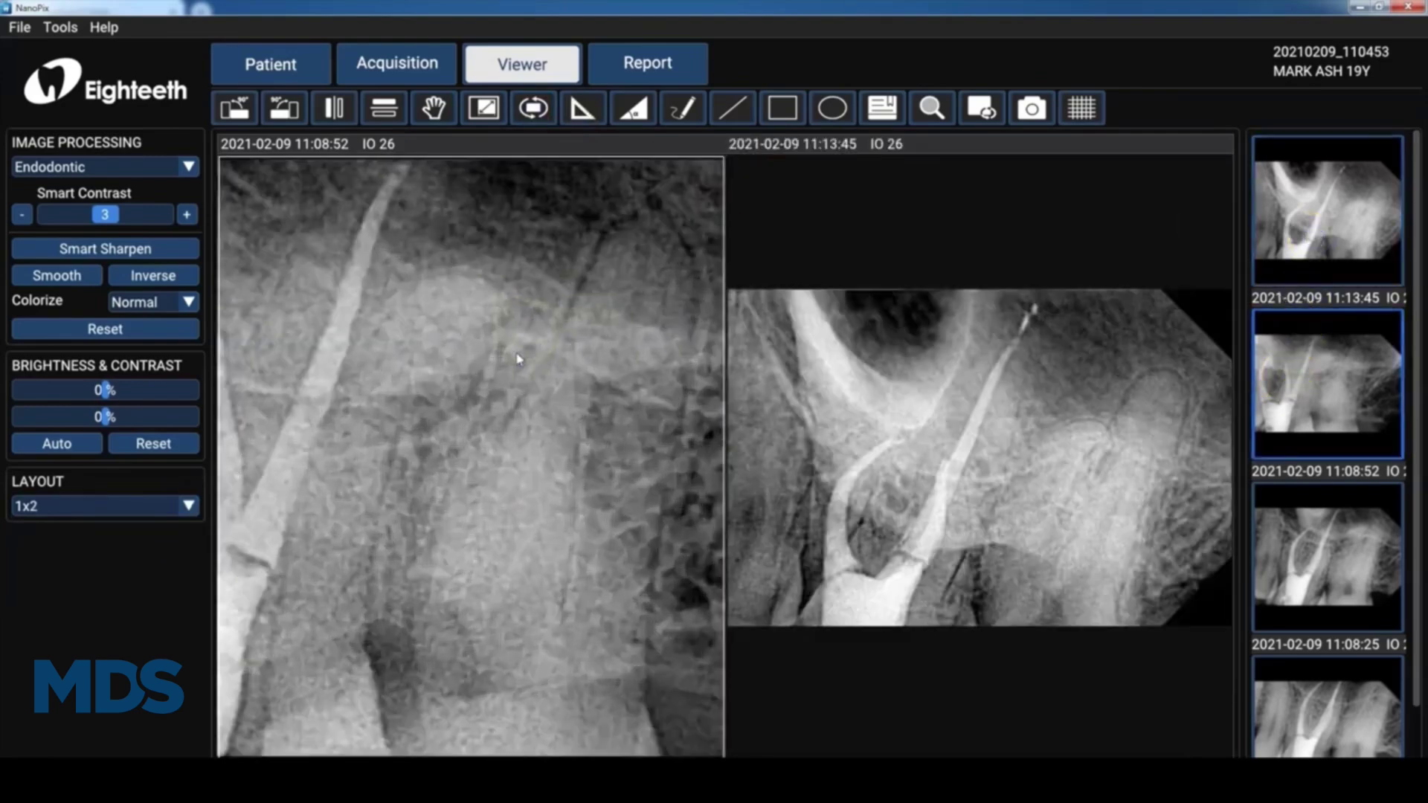
click(539, 118)
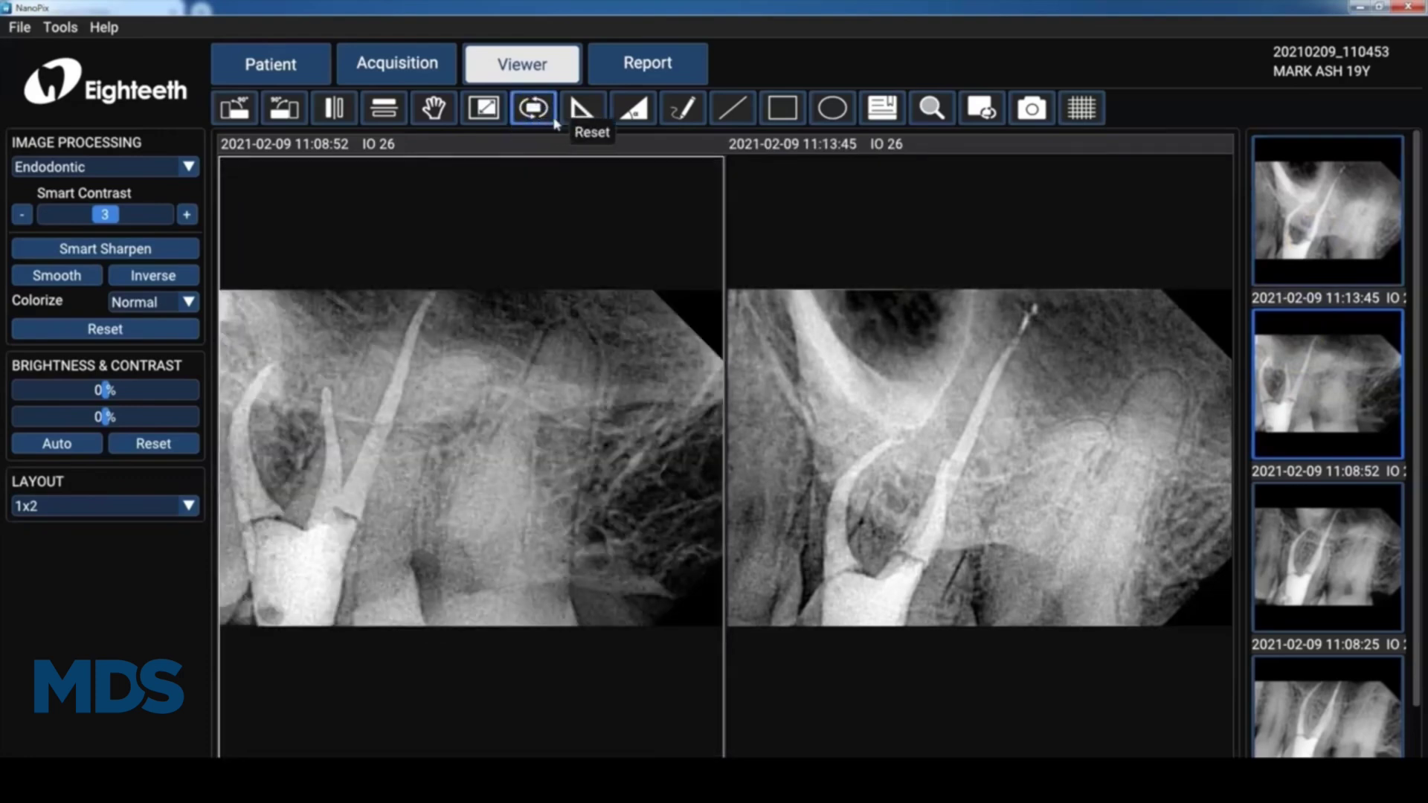
Measure an angle along the root filling of the right 11:13:45 radiograph
click(622, 125)
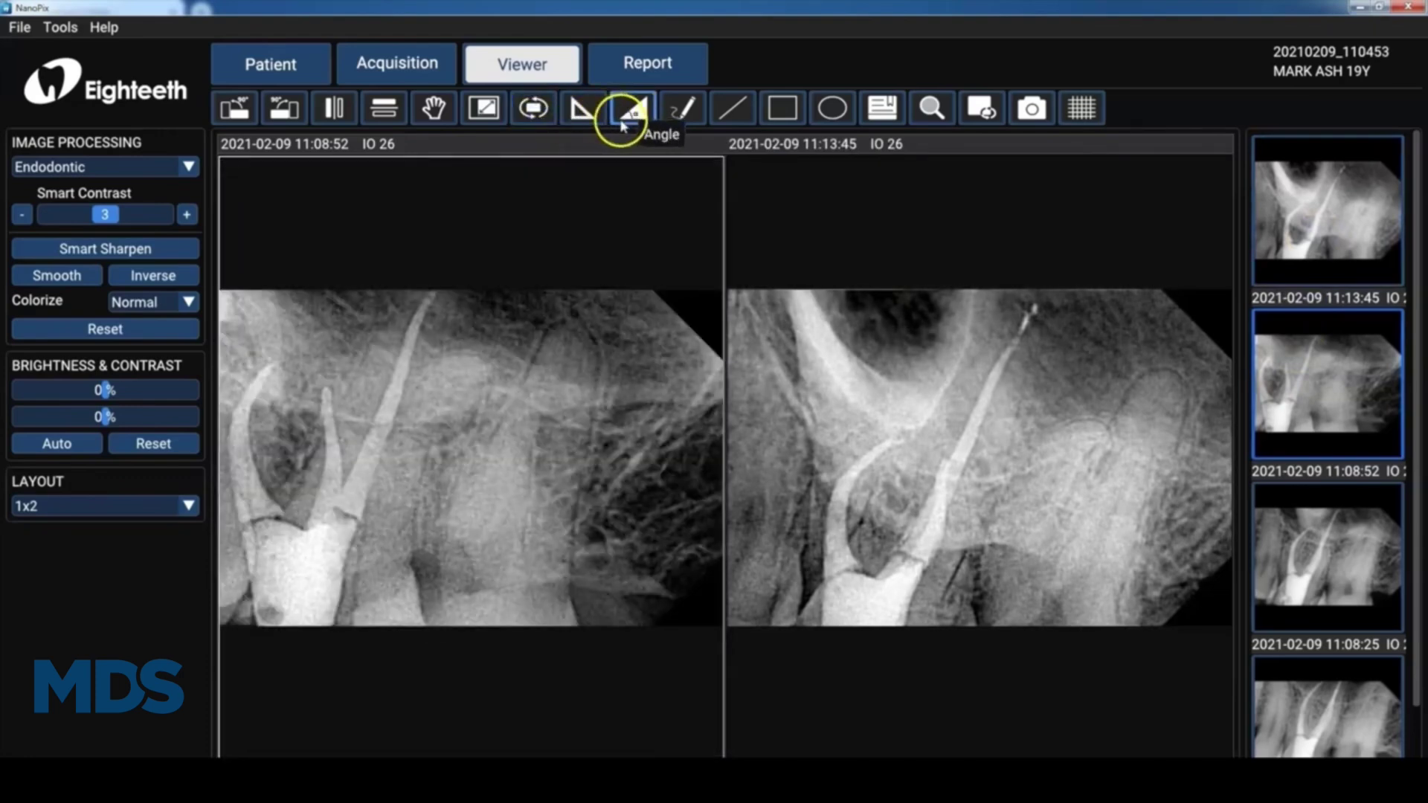
click(877, 429)
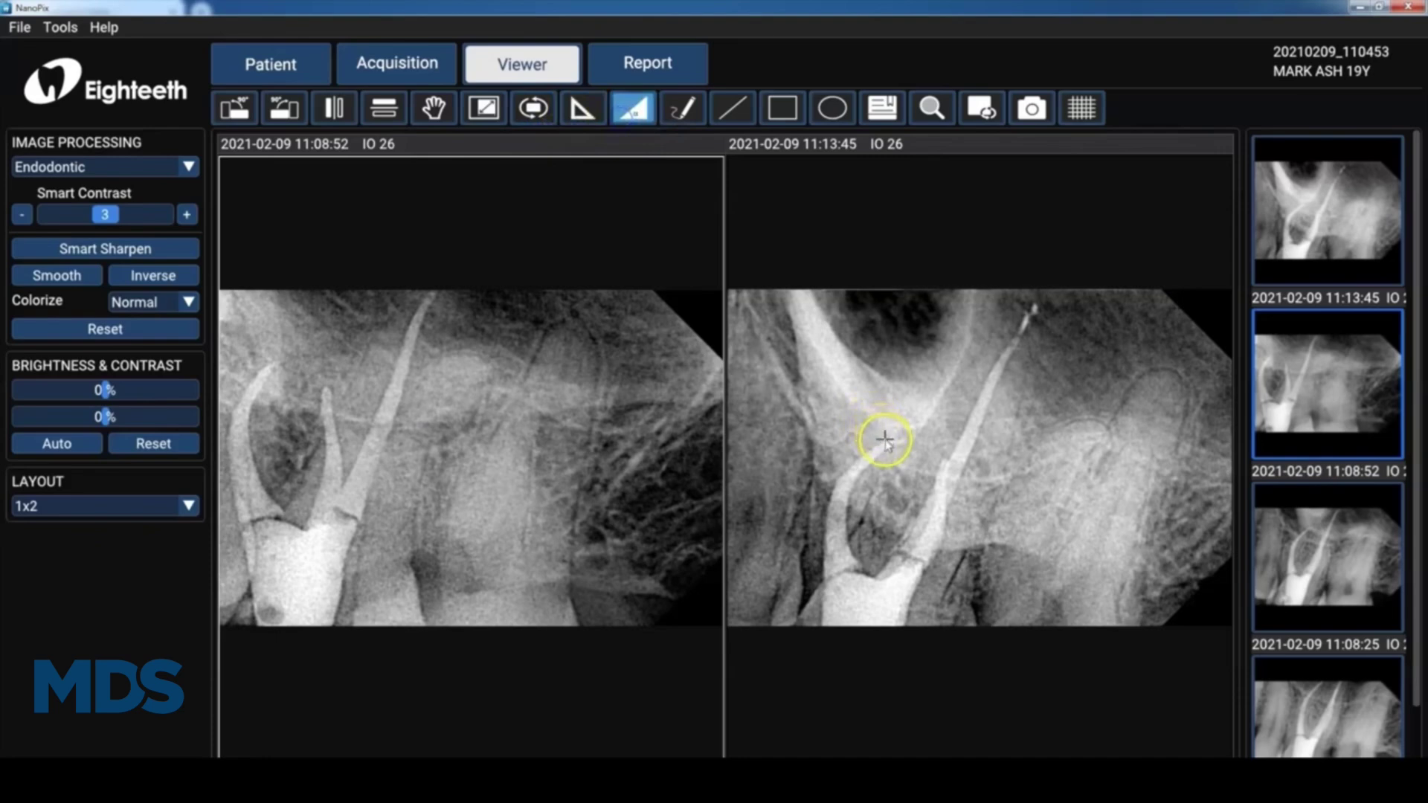
mouse_move(884, 439)
mouse_down()
mouse_move(841, 484)
mouse_move(833, 550)
mouse_up()
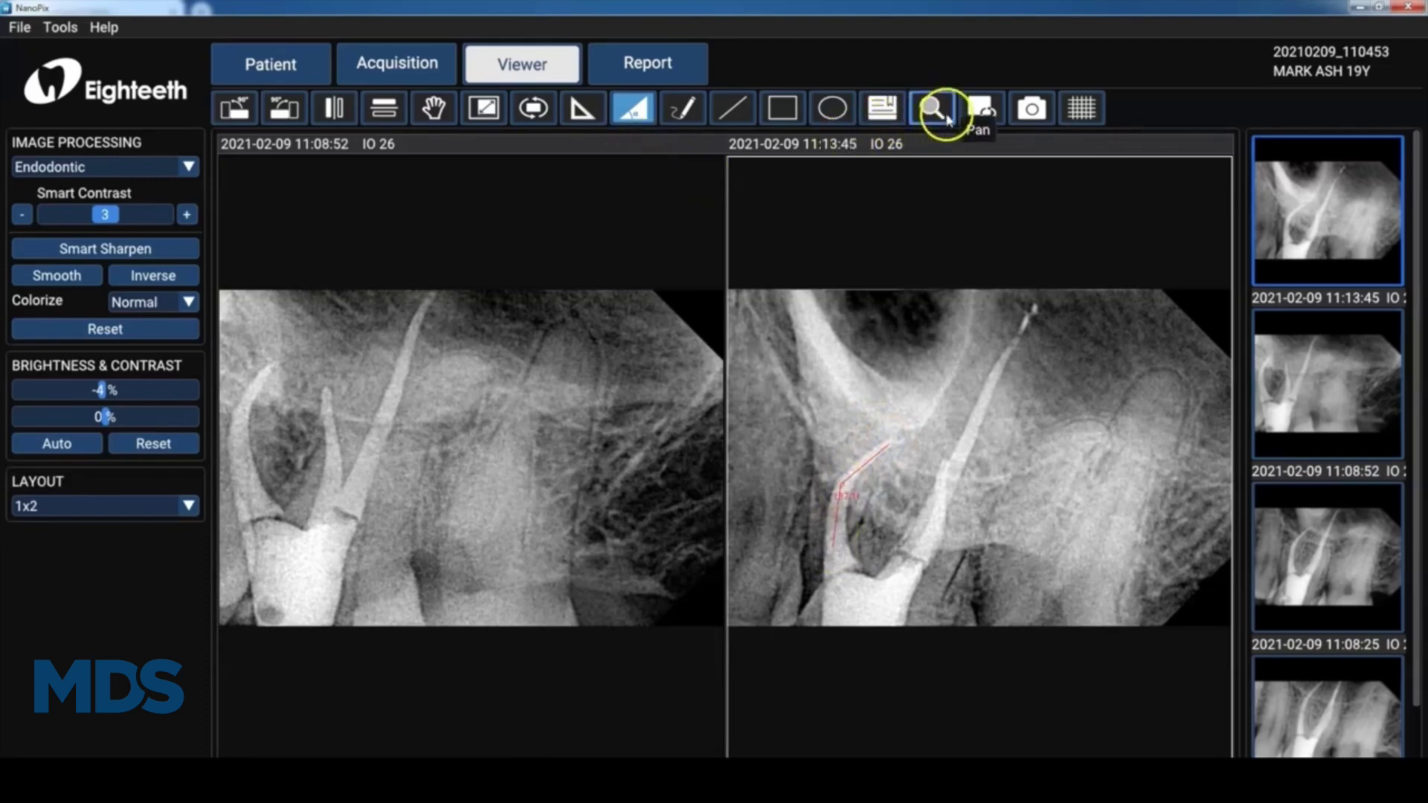
Clear the angle measurement, sketch freehand on the right radiograph, then clear the sketch
click(966, 110)
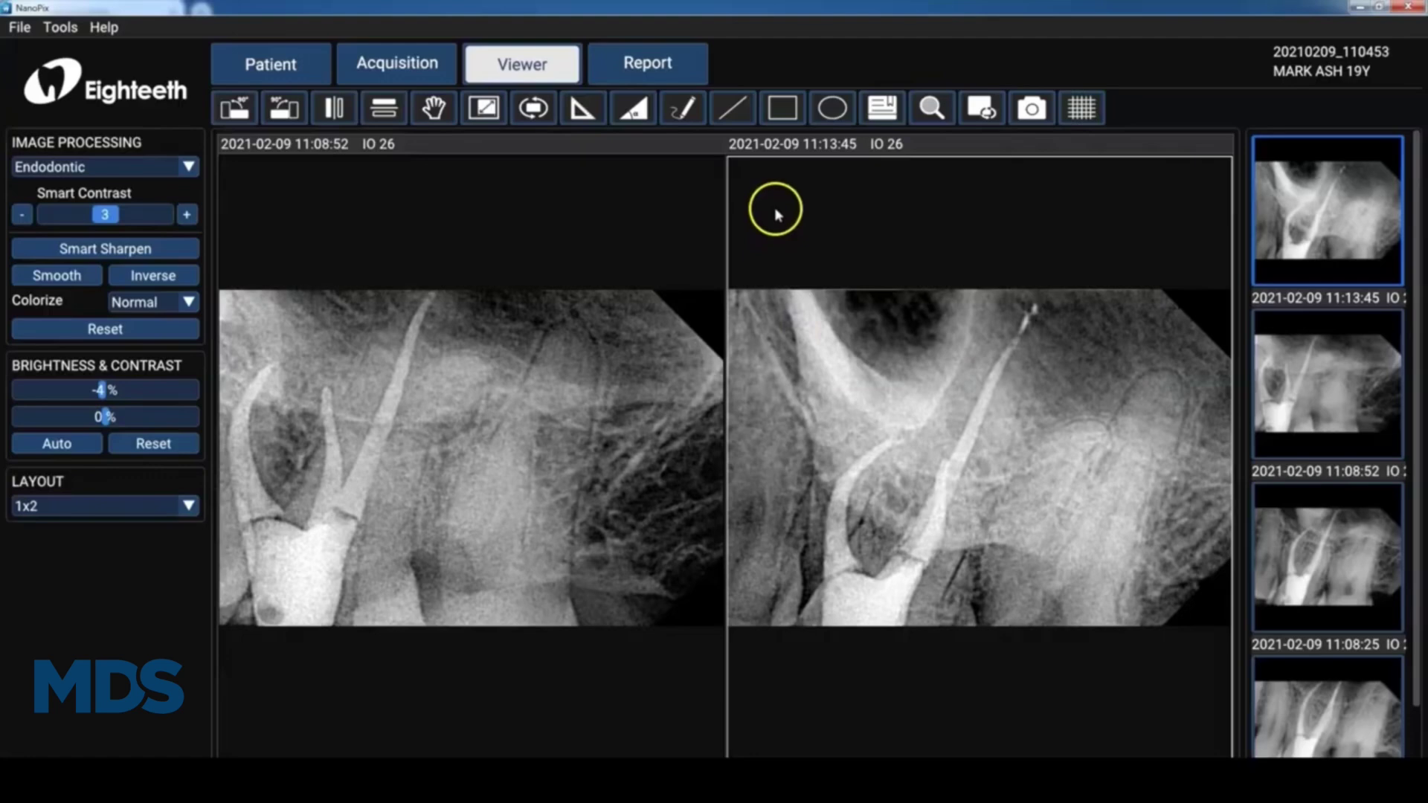
click(678, 113)
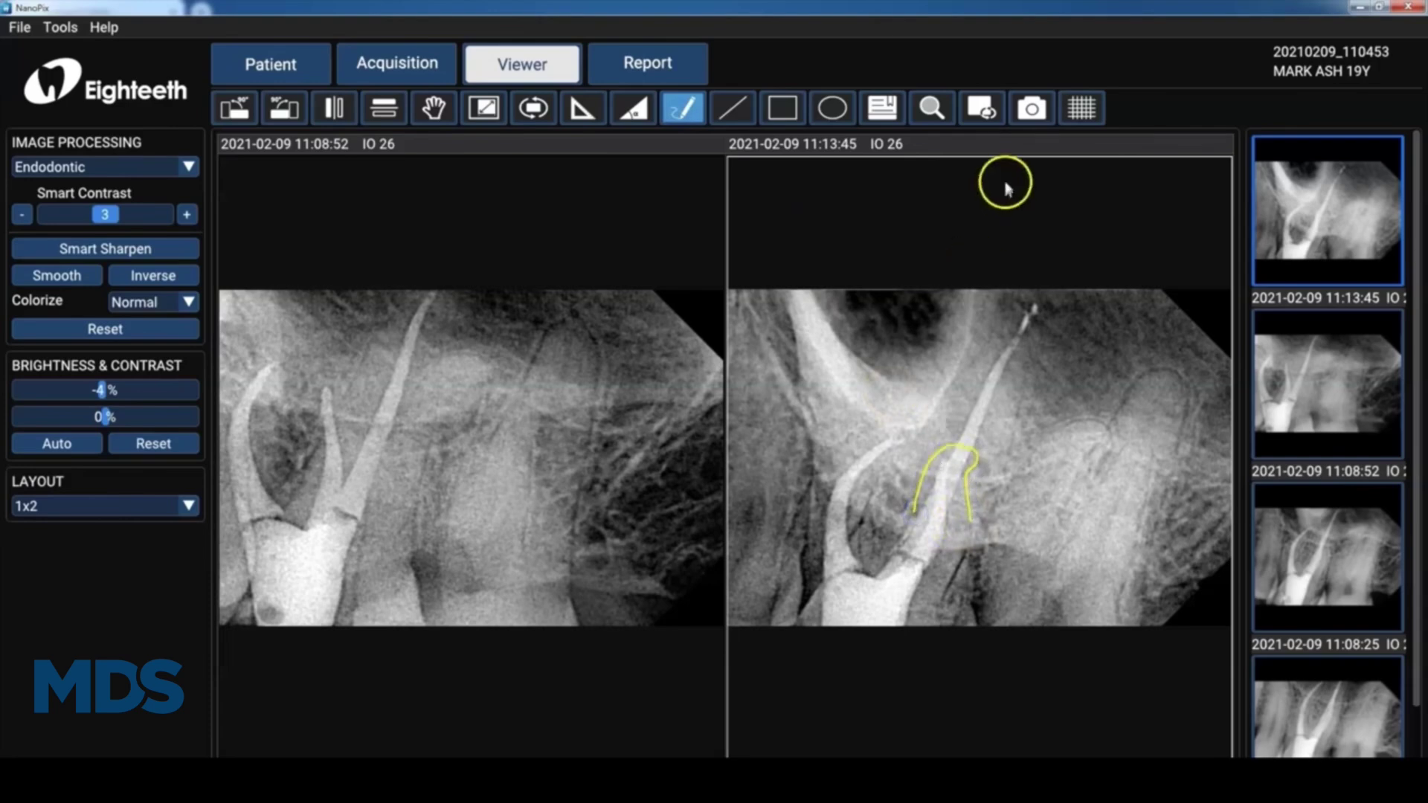
click(982, 110)
click(790, 111)
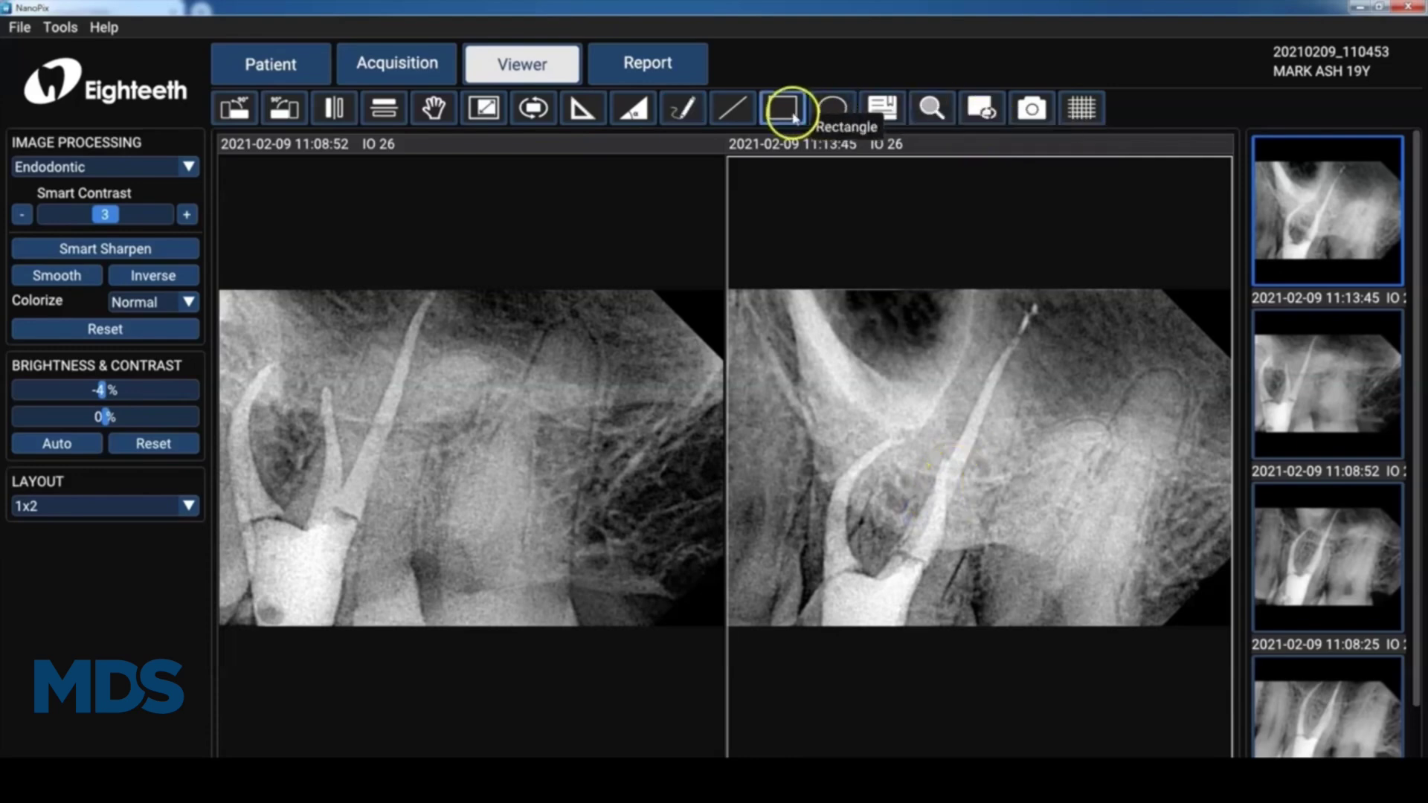
click(830, 112)
click(879, 113)
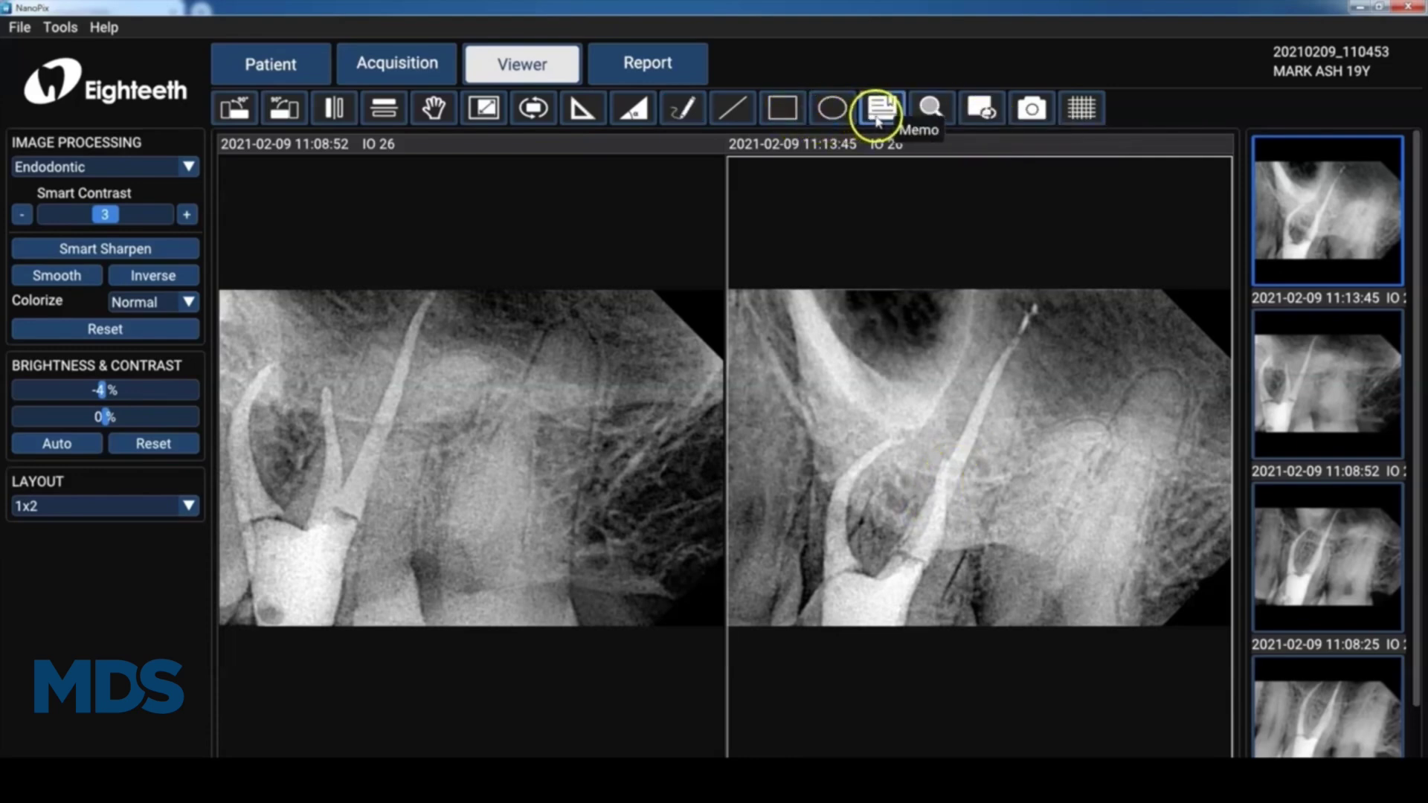
Add the custom note 'FU in 6 months' to the right radiograph
click(980, 461)
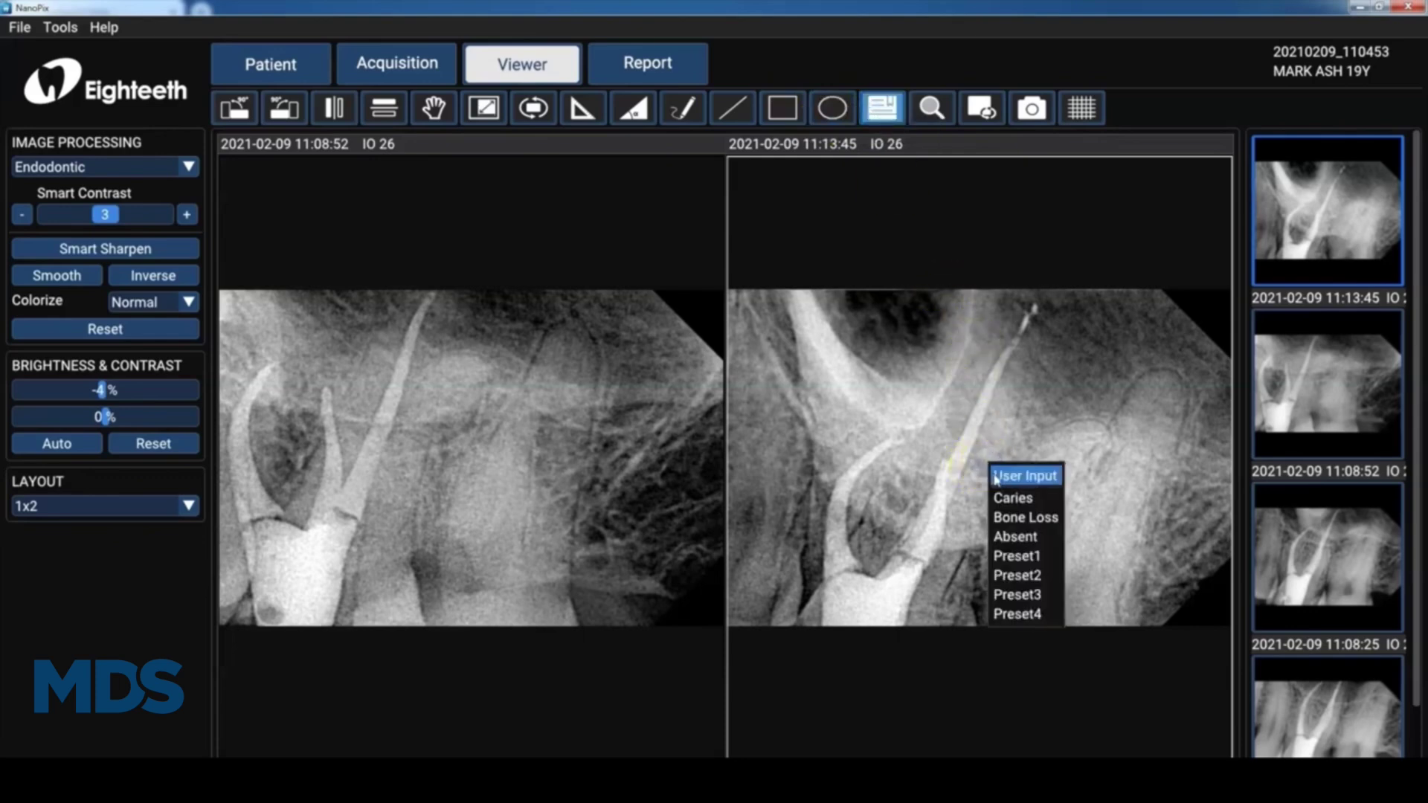
click(996, 476)
text(FU in 6 months)
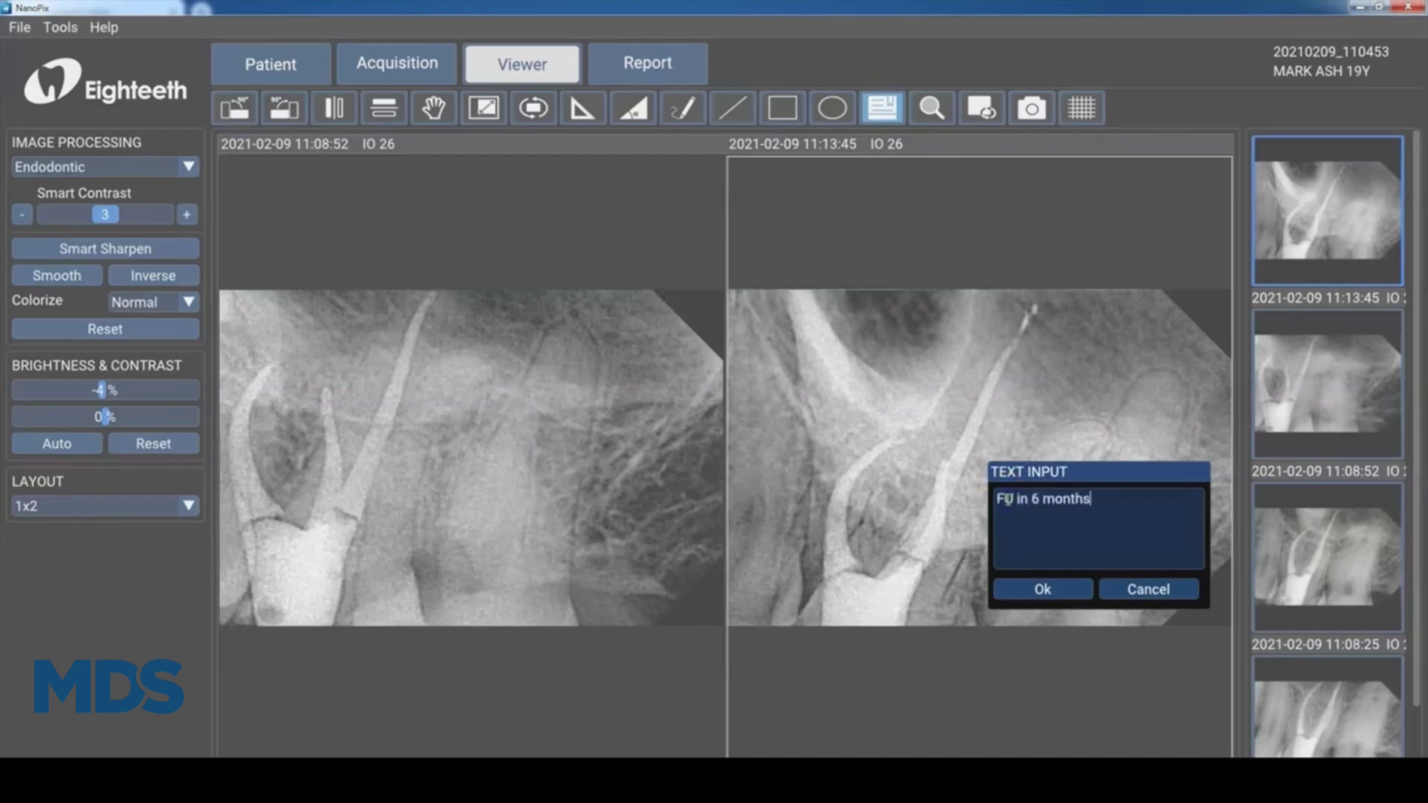
click(1042, 589)
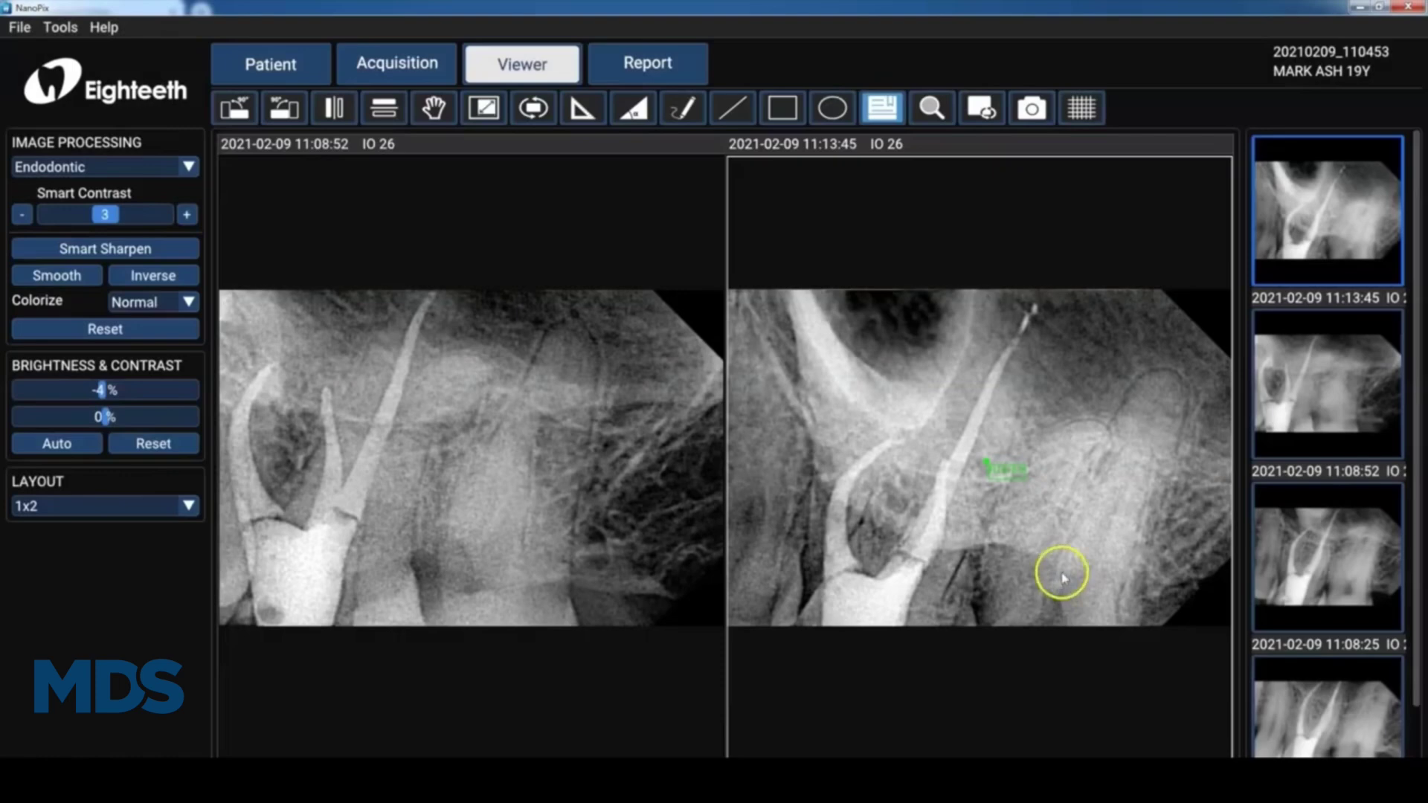
Capture and save the right radiograph's region as an image, and turn on grid lines
click(1031, 109)
drag(729, 291, 1194, 626)
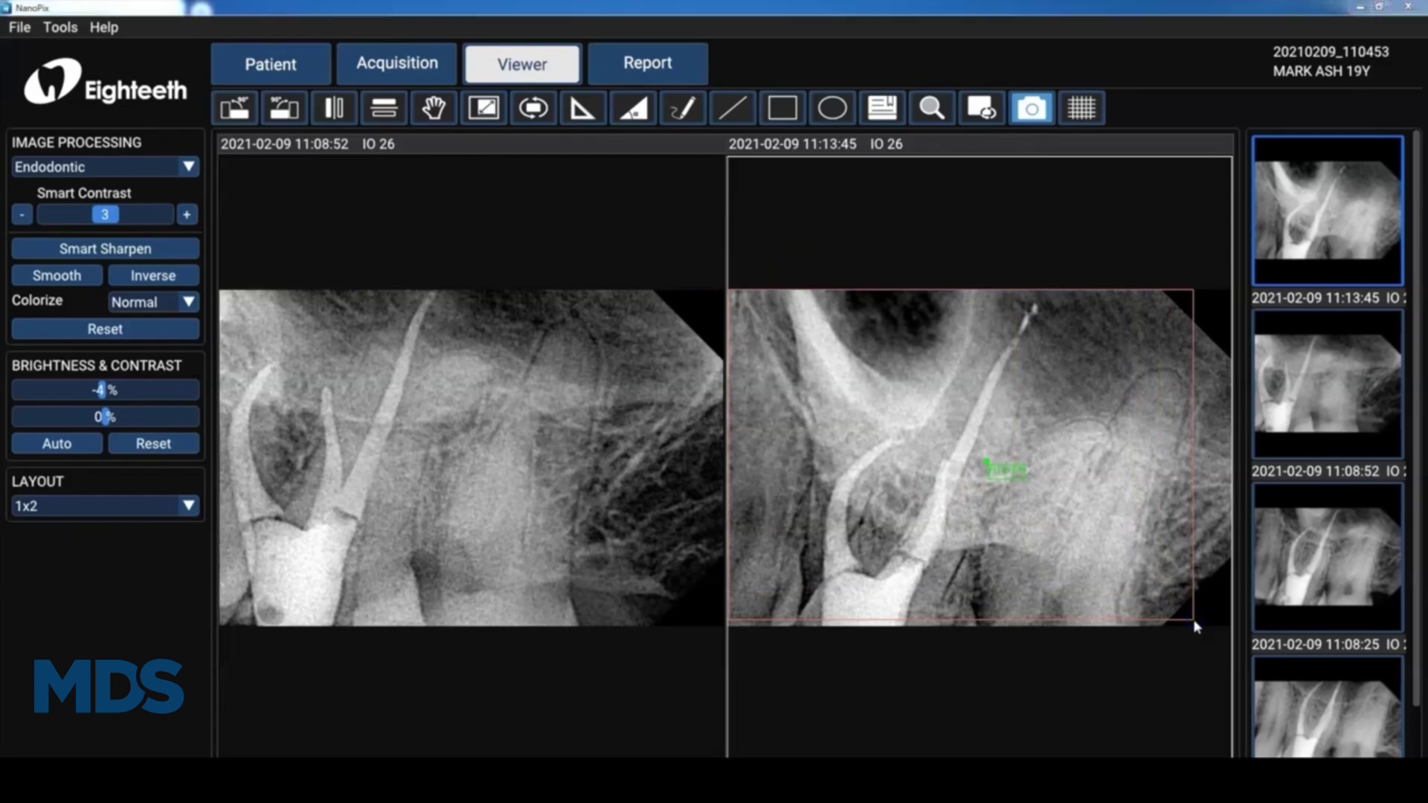
click(660, 398)
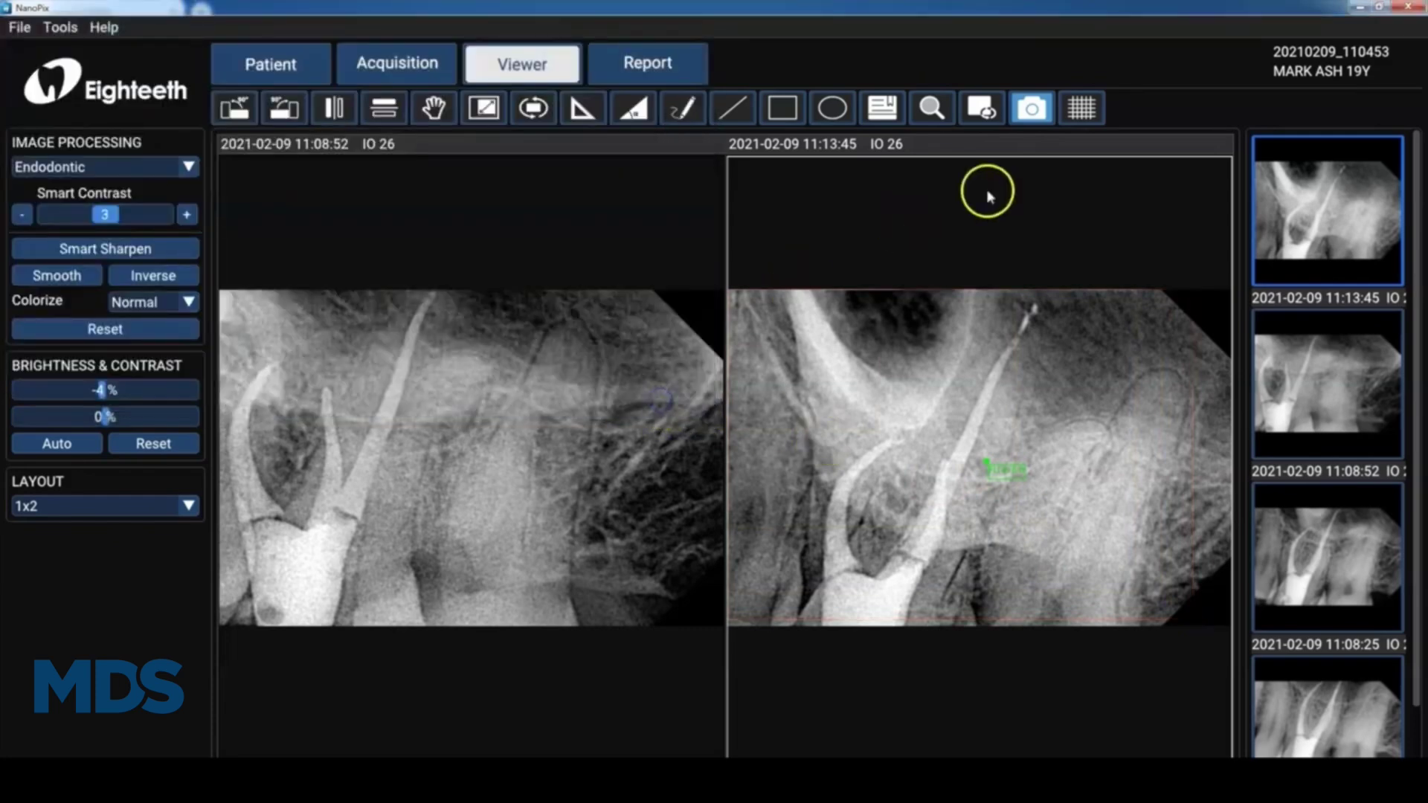
click(1076, 121)
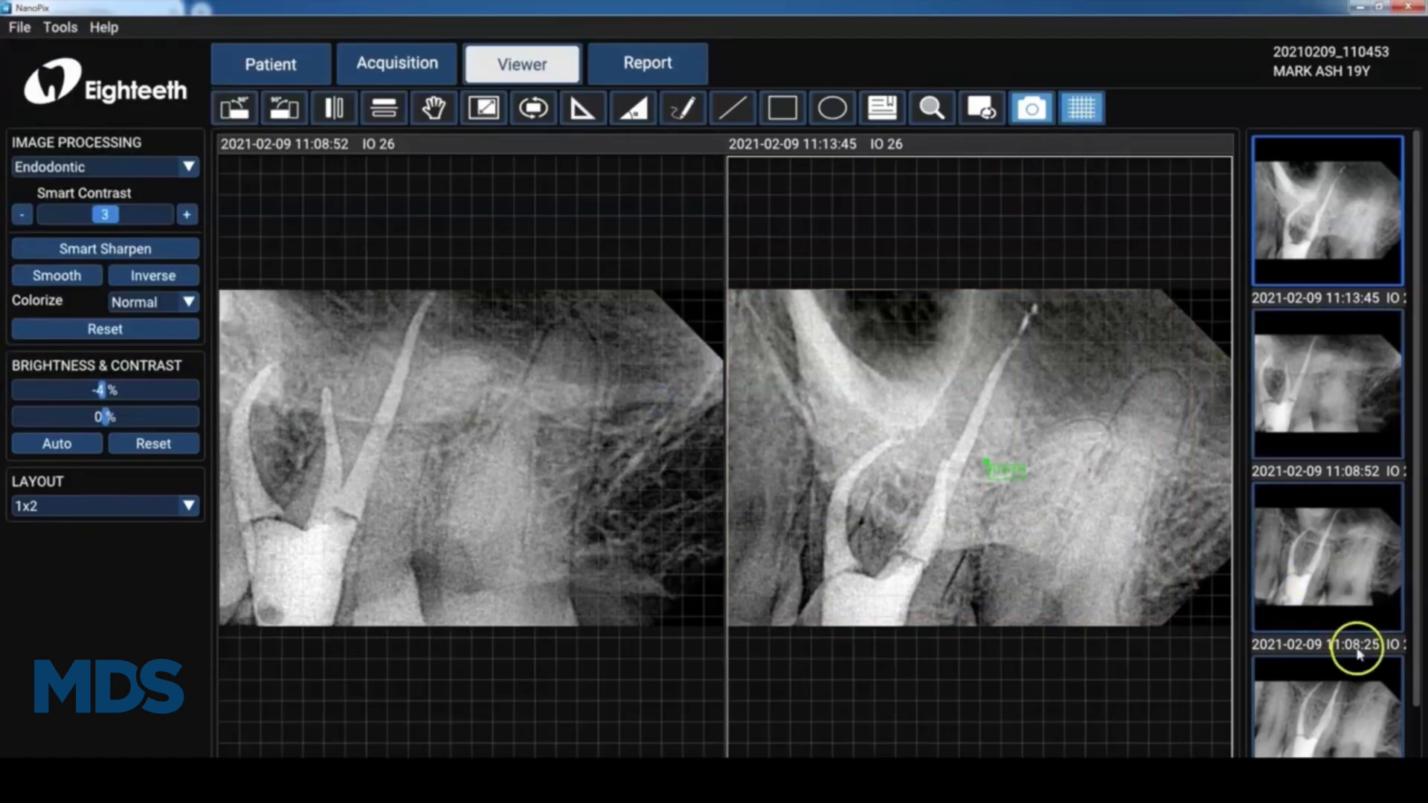
click(1351, 694)
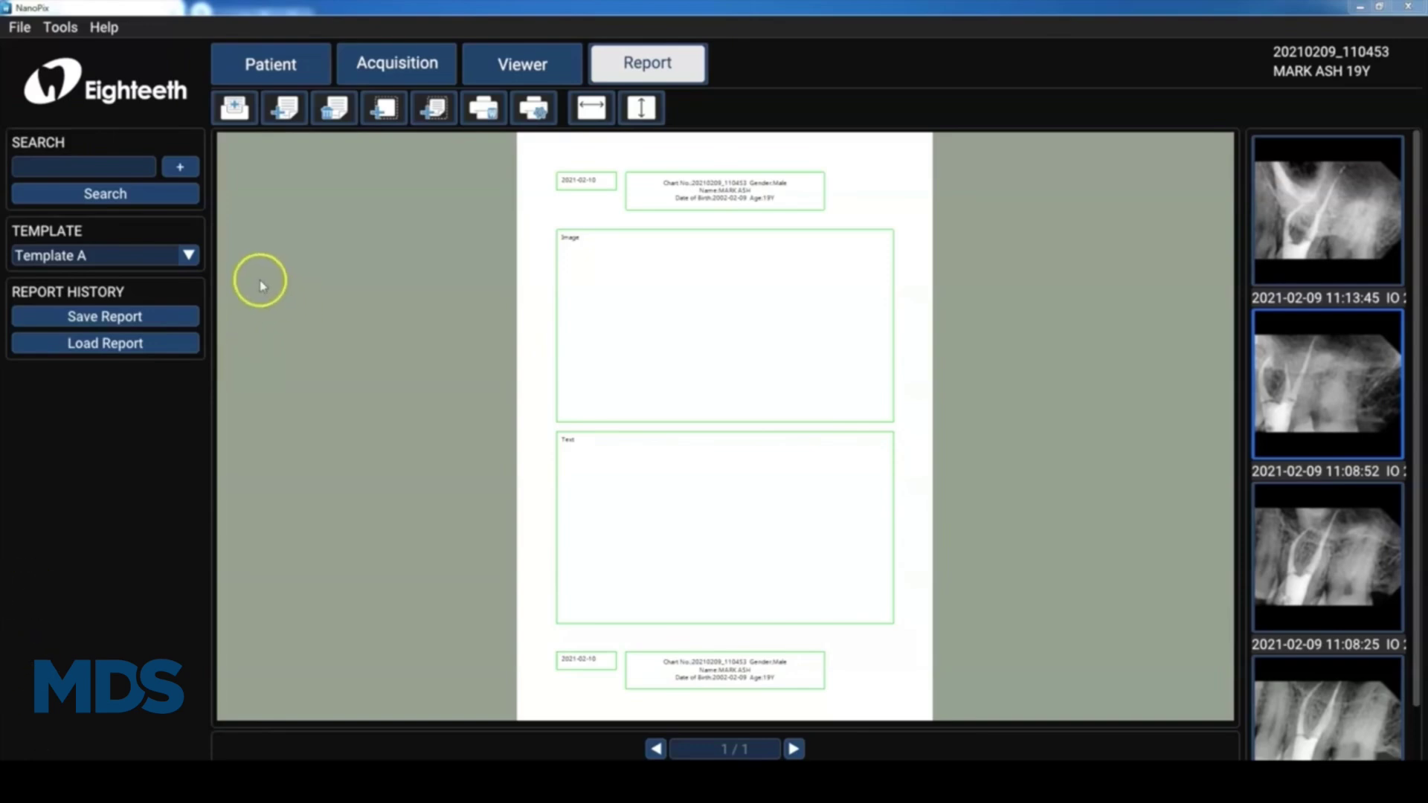
Compare Templates B and C for the report, settling on Template B
click(189, 255)
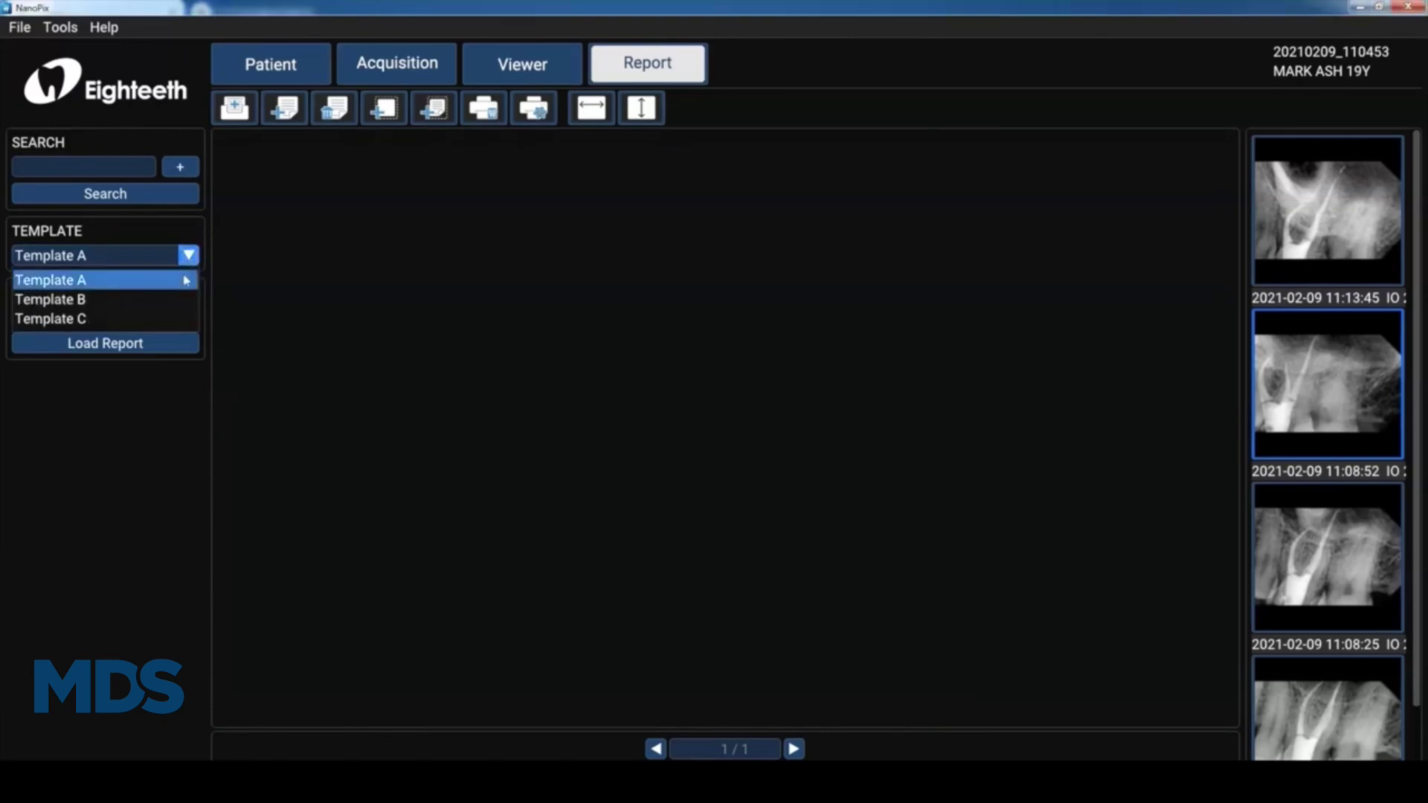
click(180, 298)
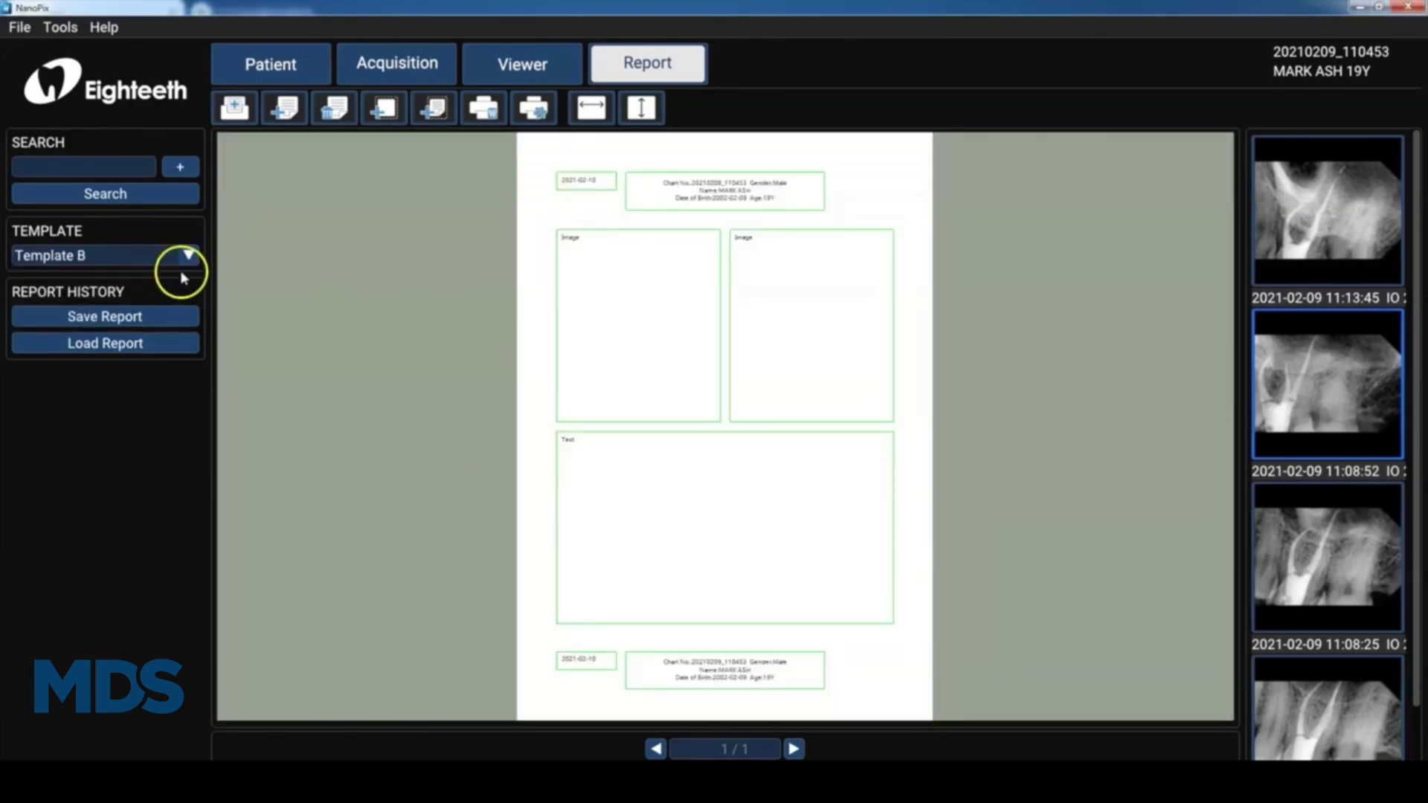
click(189, 255)
click(159, 319)
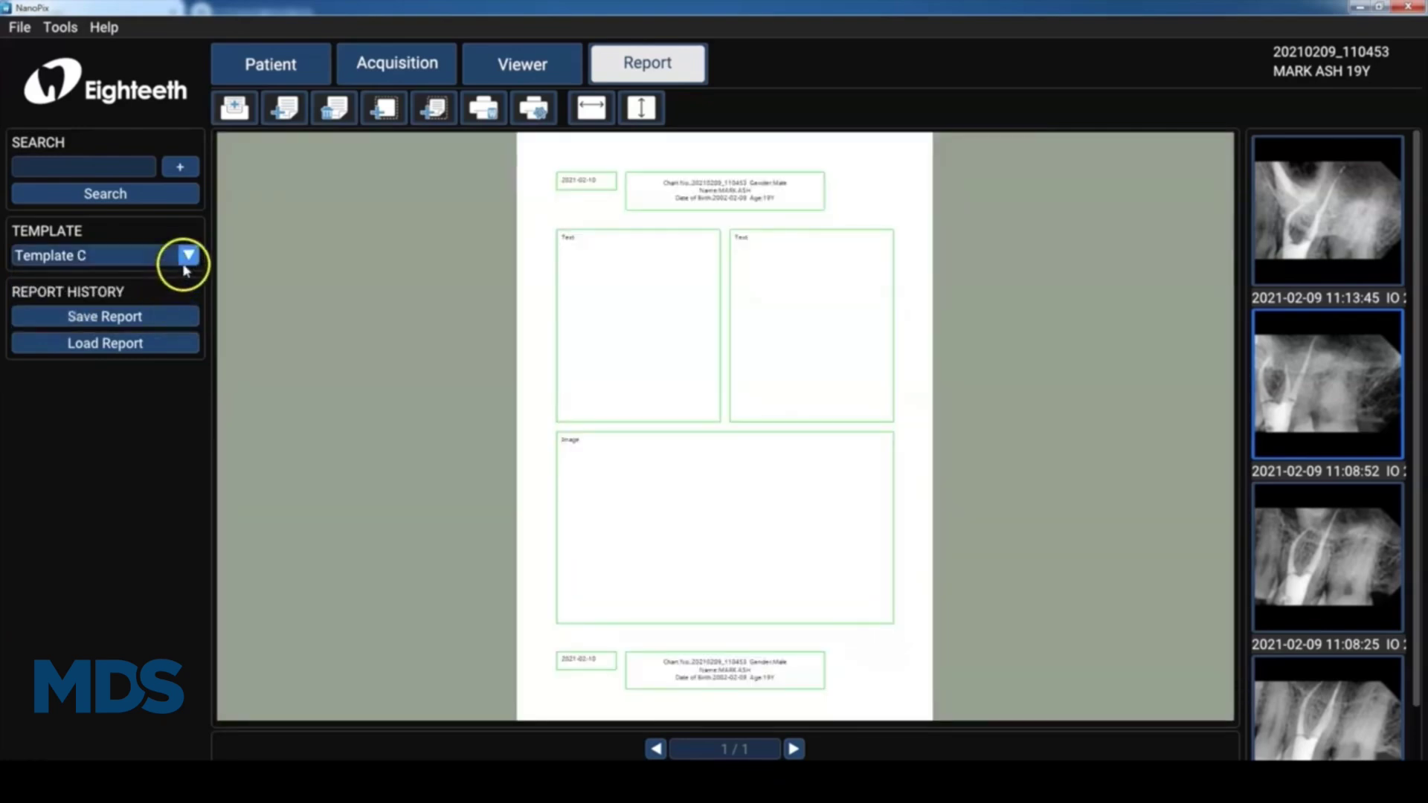
click(188, 255)
click(179, 297)
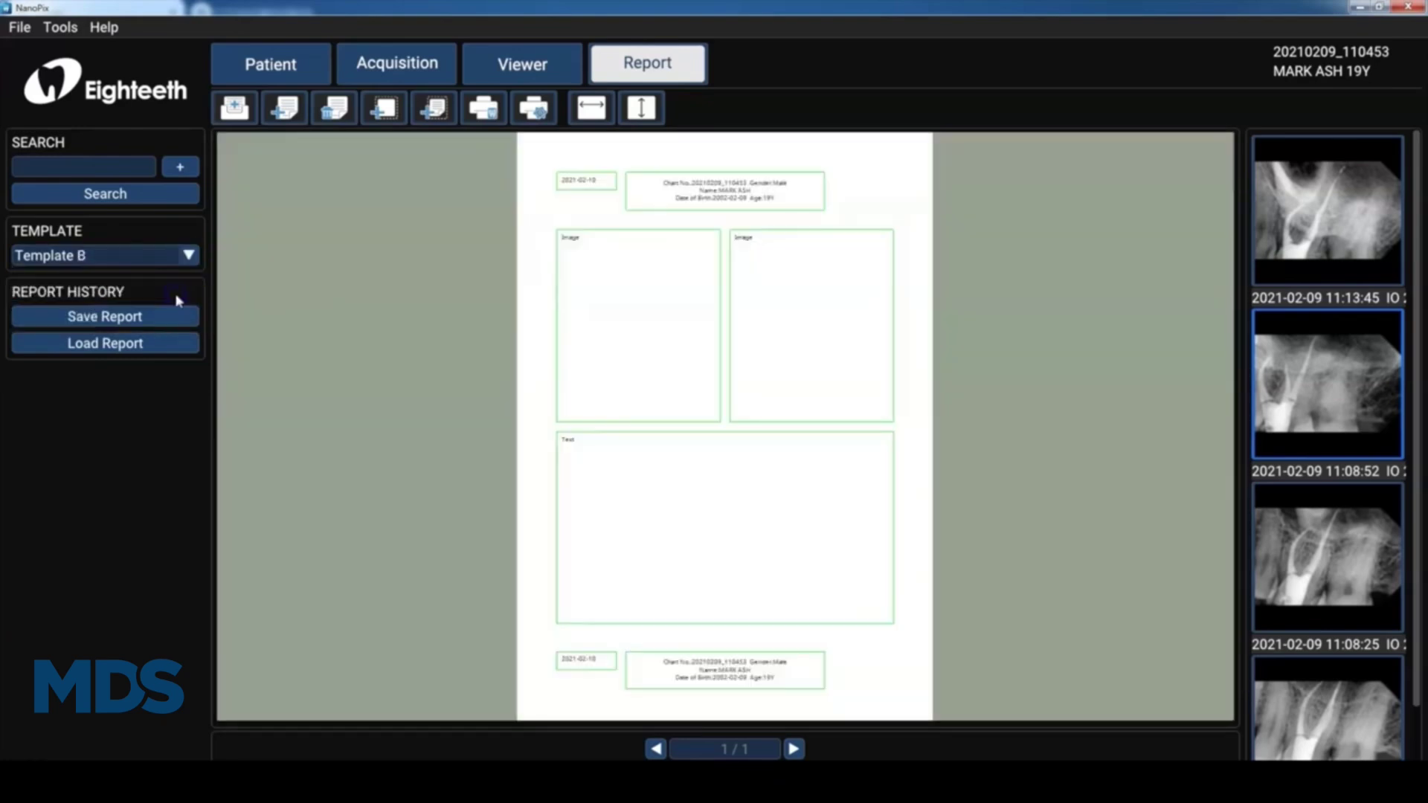
Place two tooth 26 radiographs into the report's left and right image boxes
click(606, 297)
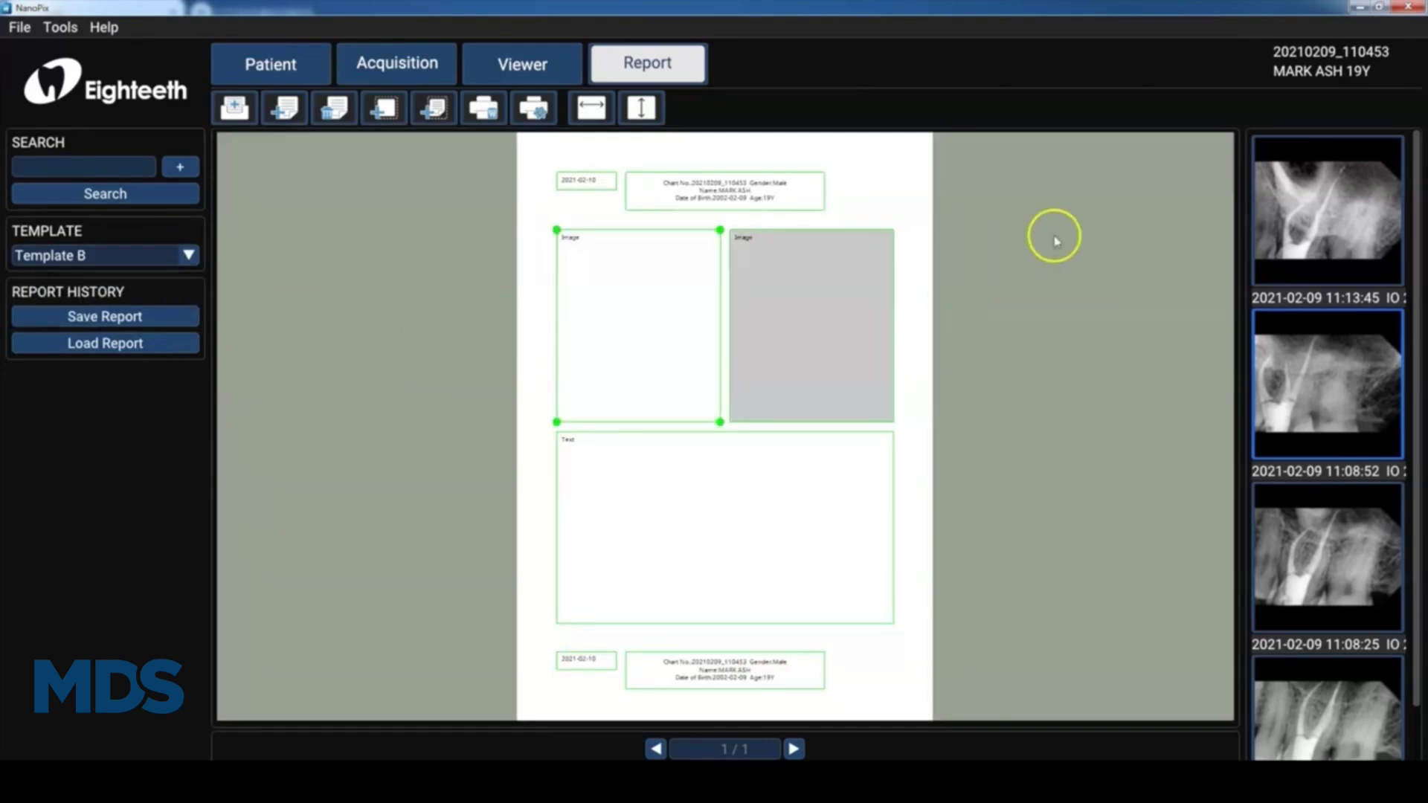
double_click(1283, 227)
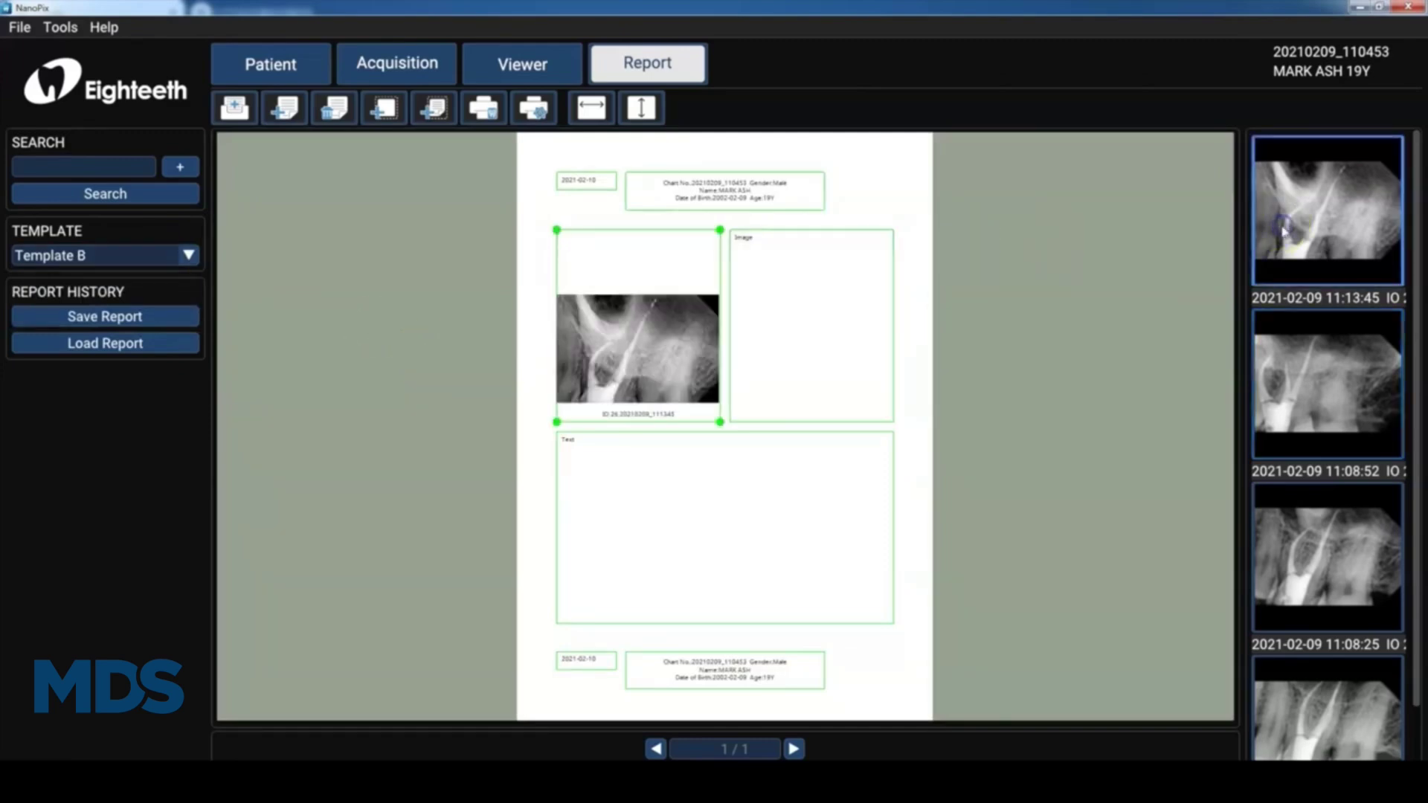
click(870, 346)
double_click(1318, 402)
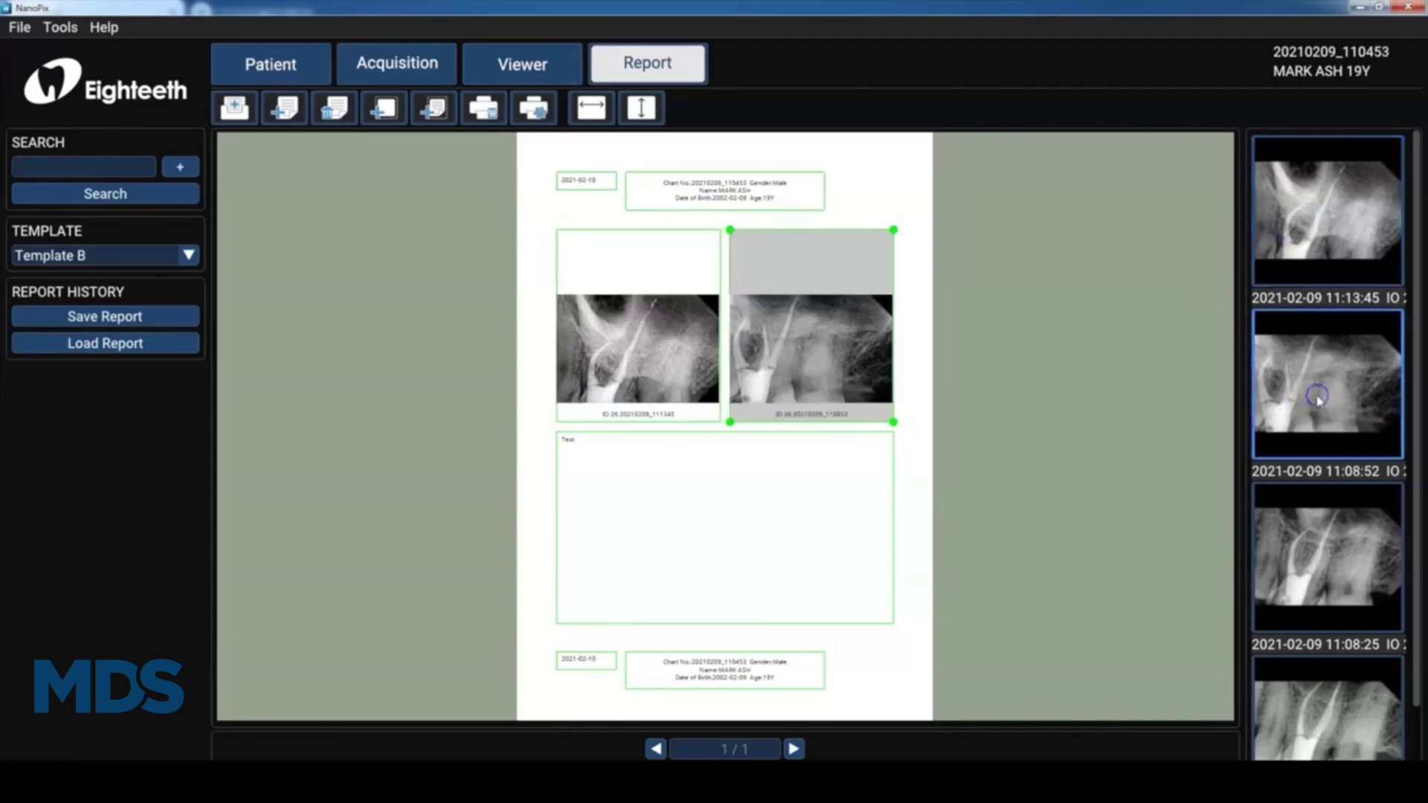
Paste the follow-up letter into the notes box and save the report
click(813, 530)
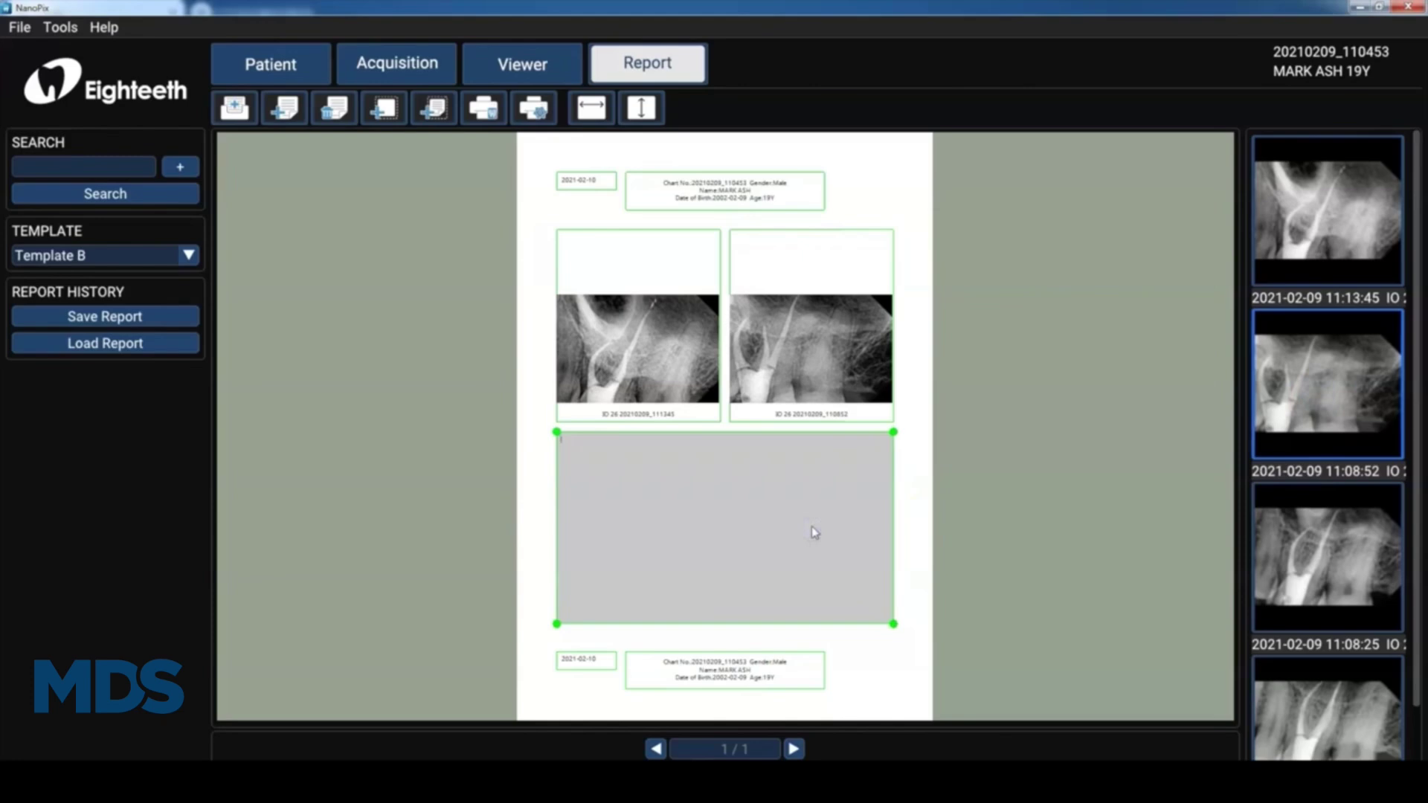
key(ctrl+v)
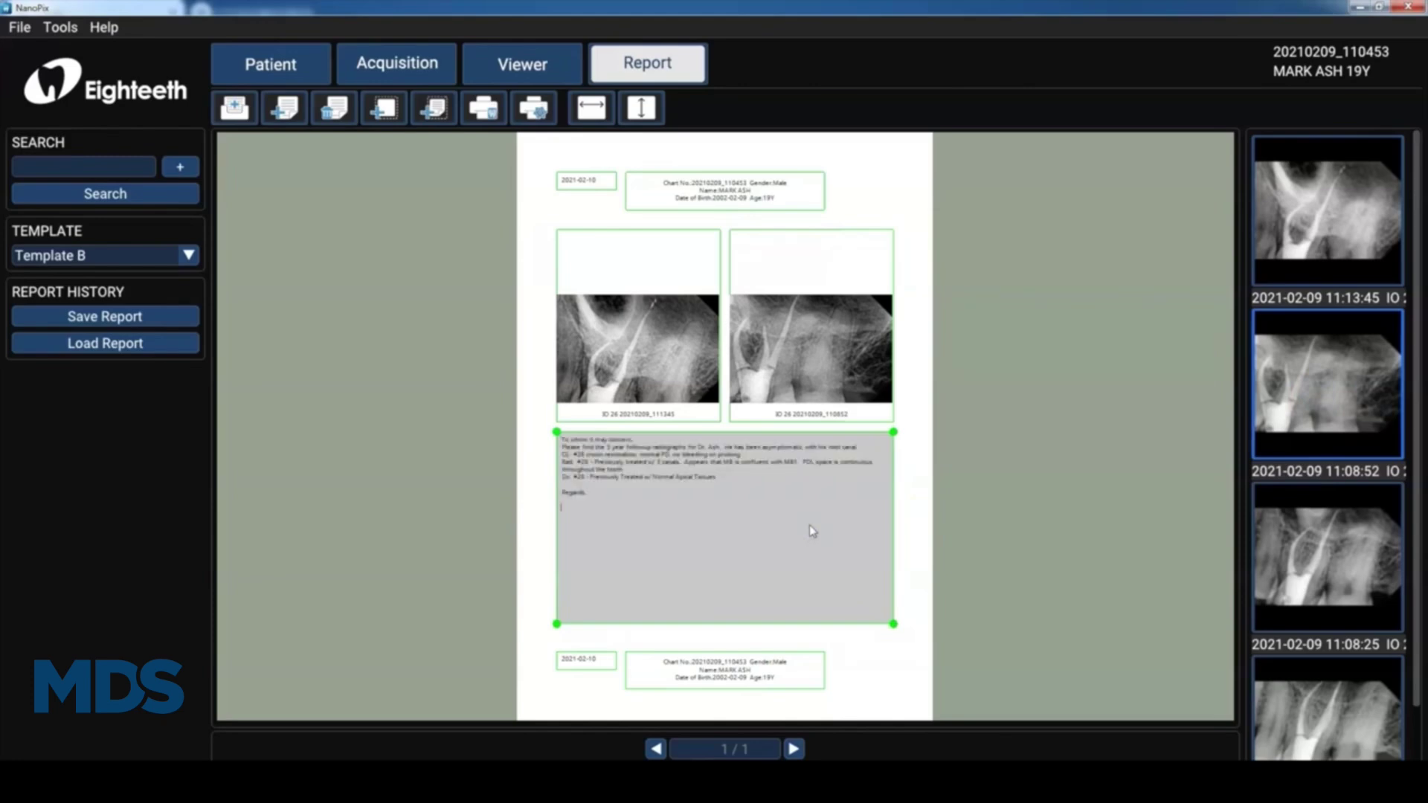
click(545, 382)
click(185, 319)
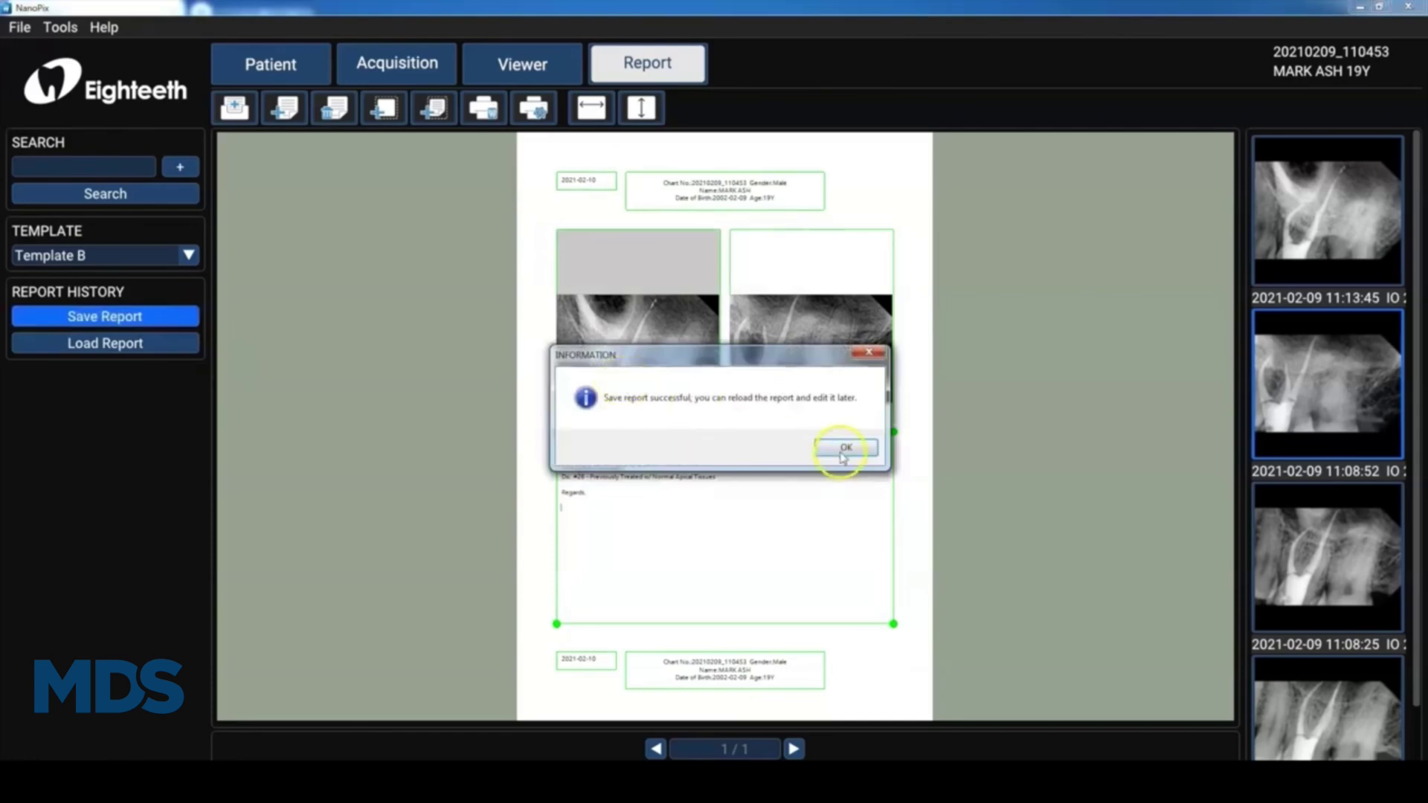
click(846, 447)
click(602, 311)
click(386, 189)
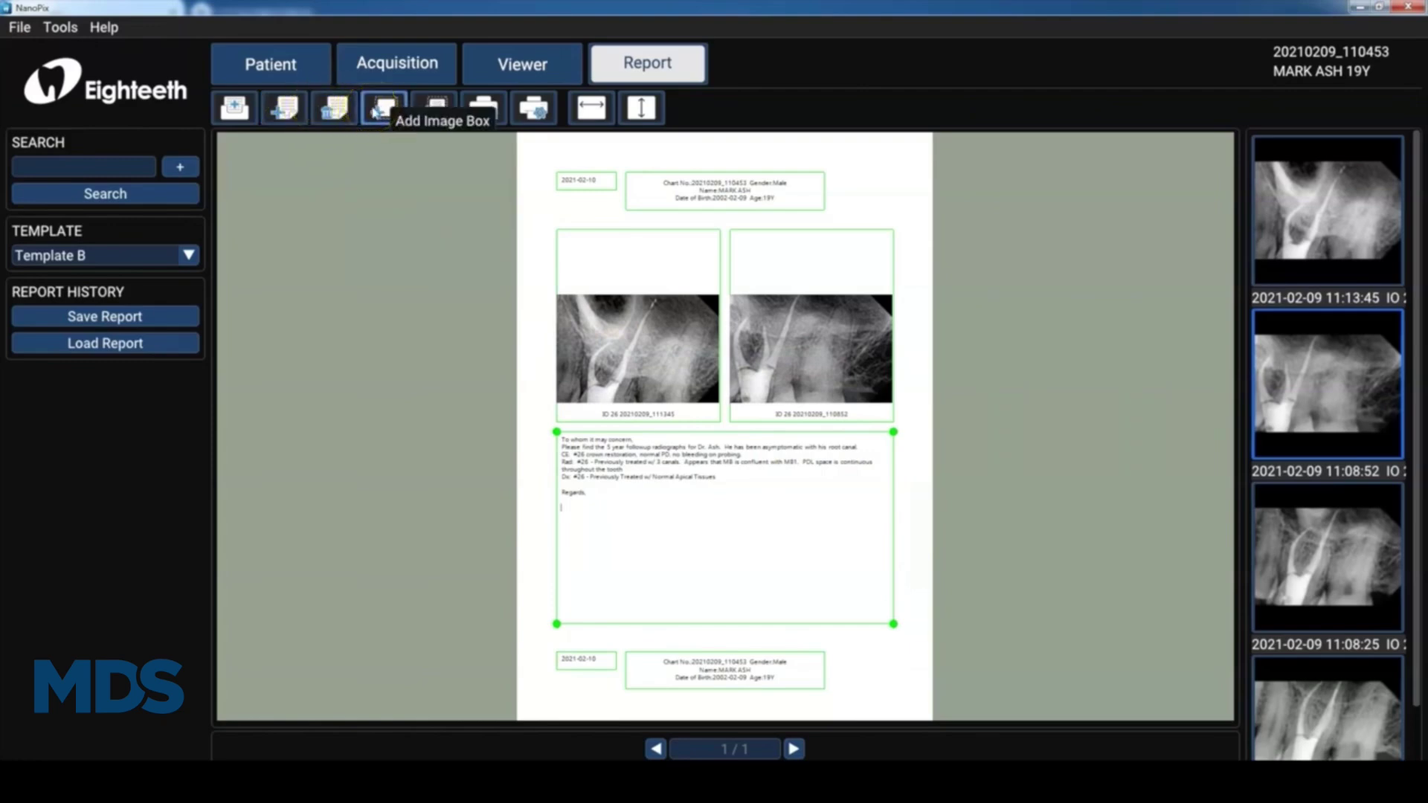
Load saved report 20210210_1722 from the Report List
click(160, 346)
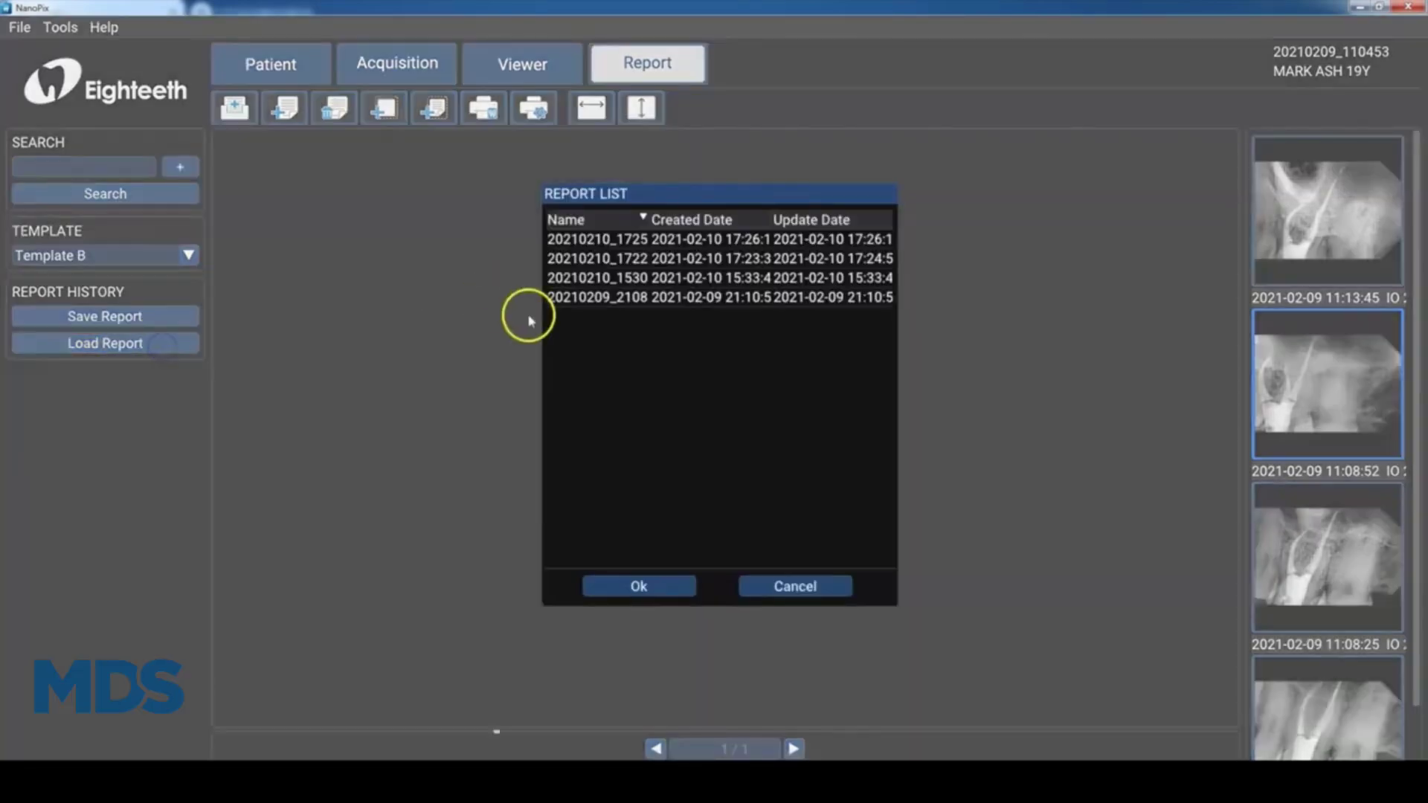
click(603, 278)
click(629, 260)
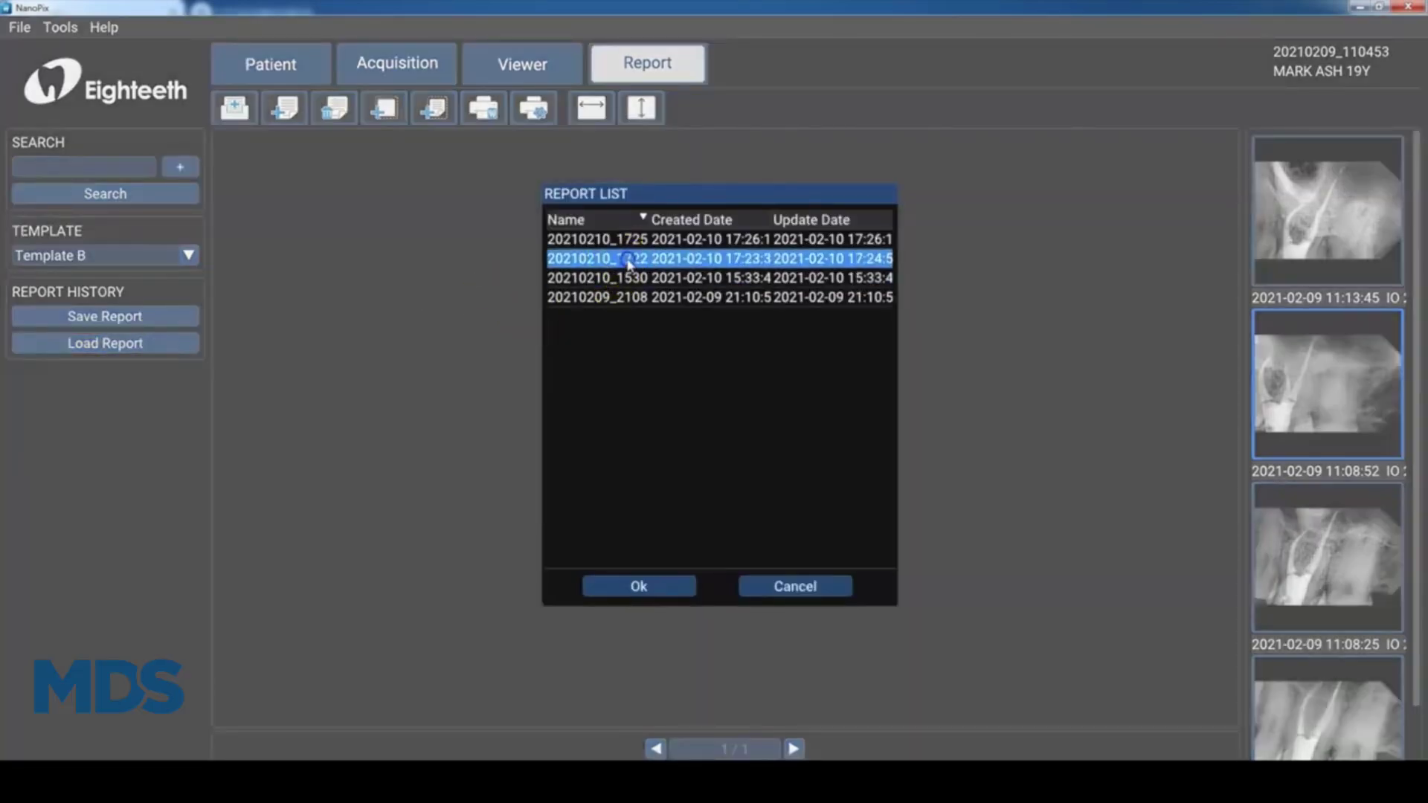
click(636, 585)
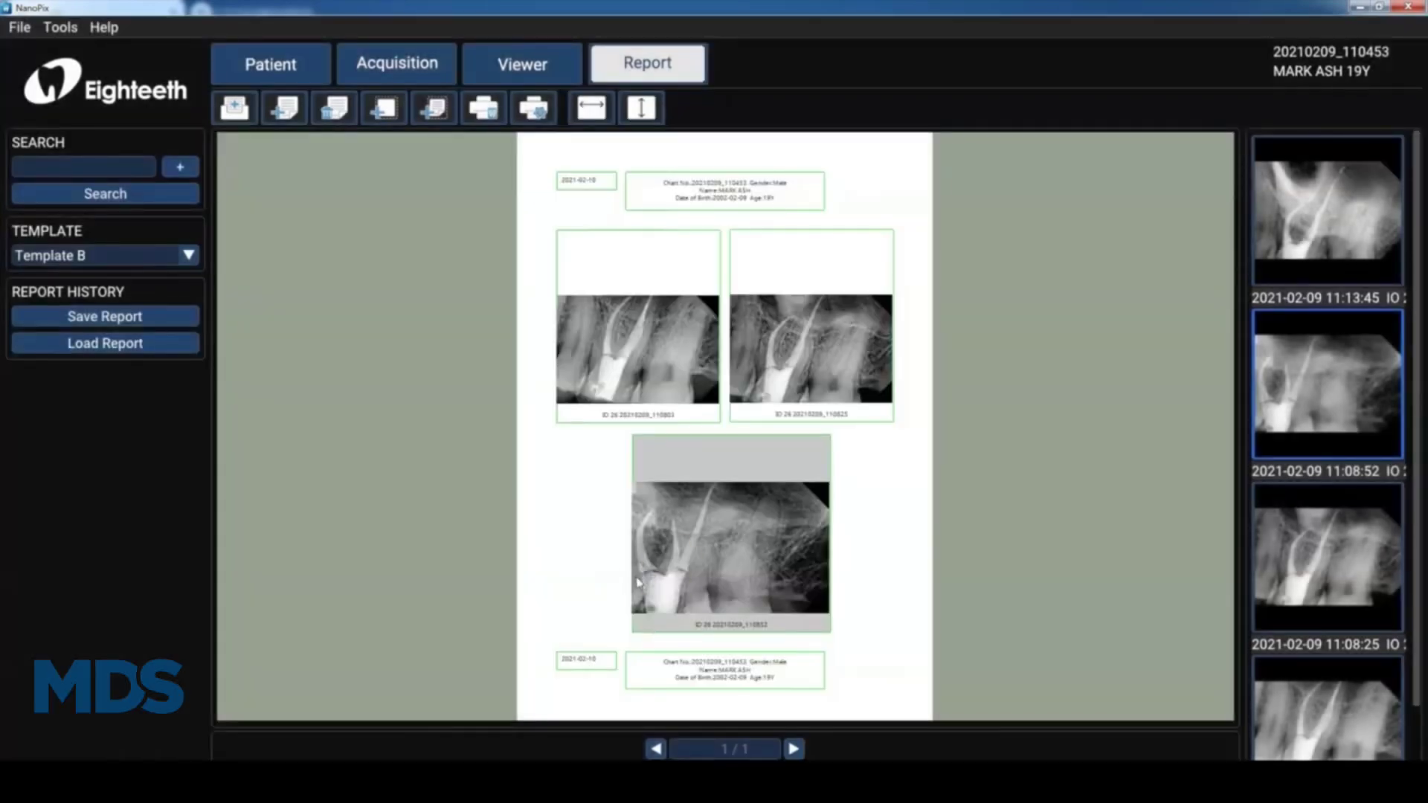
drag(638, 582, 739, 589)
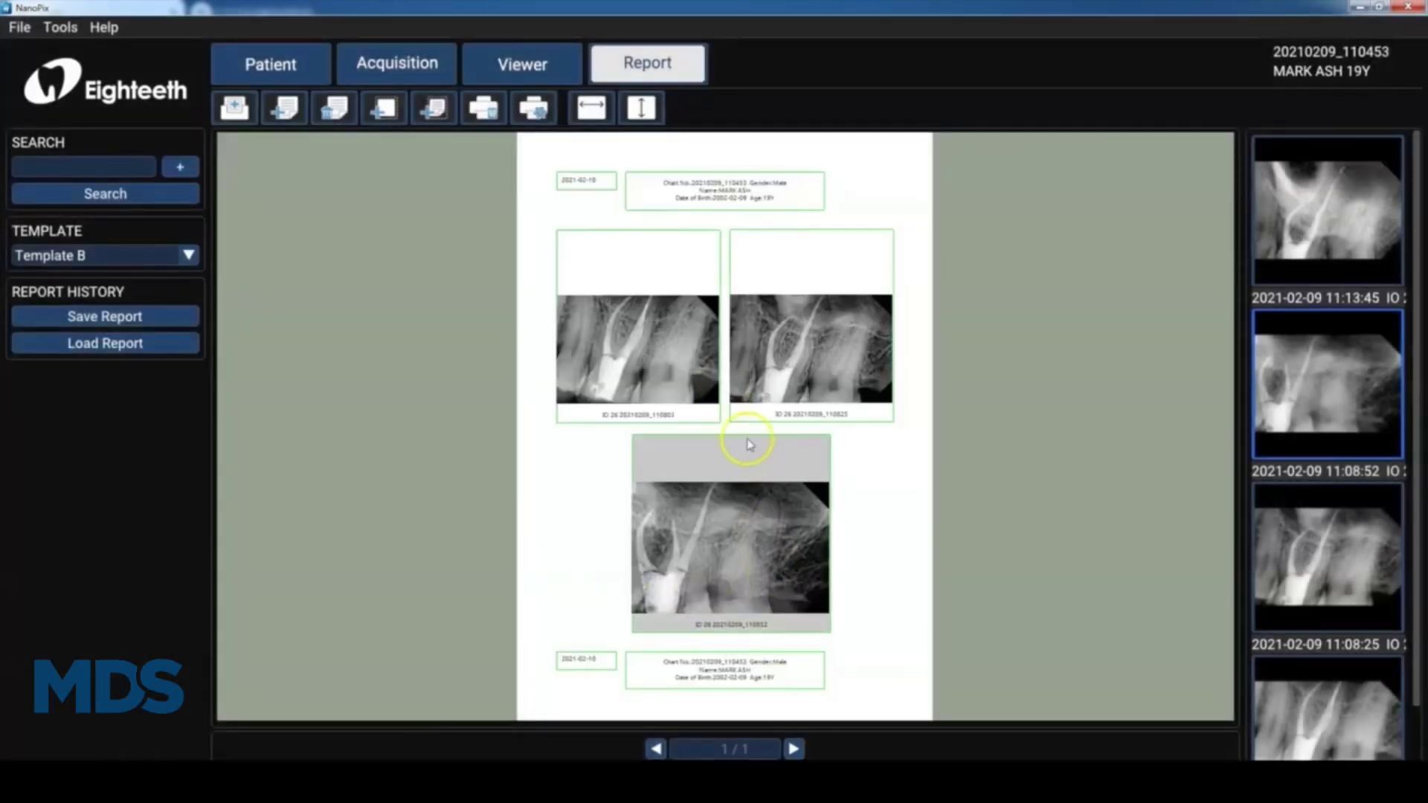